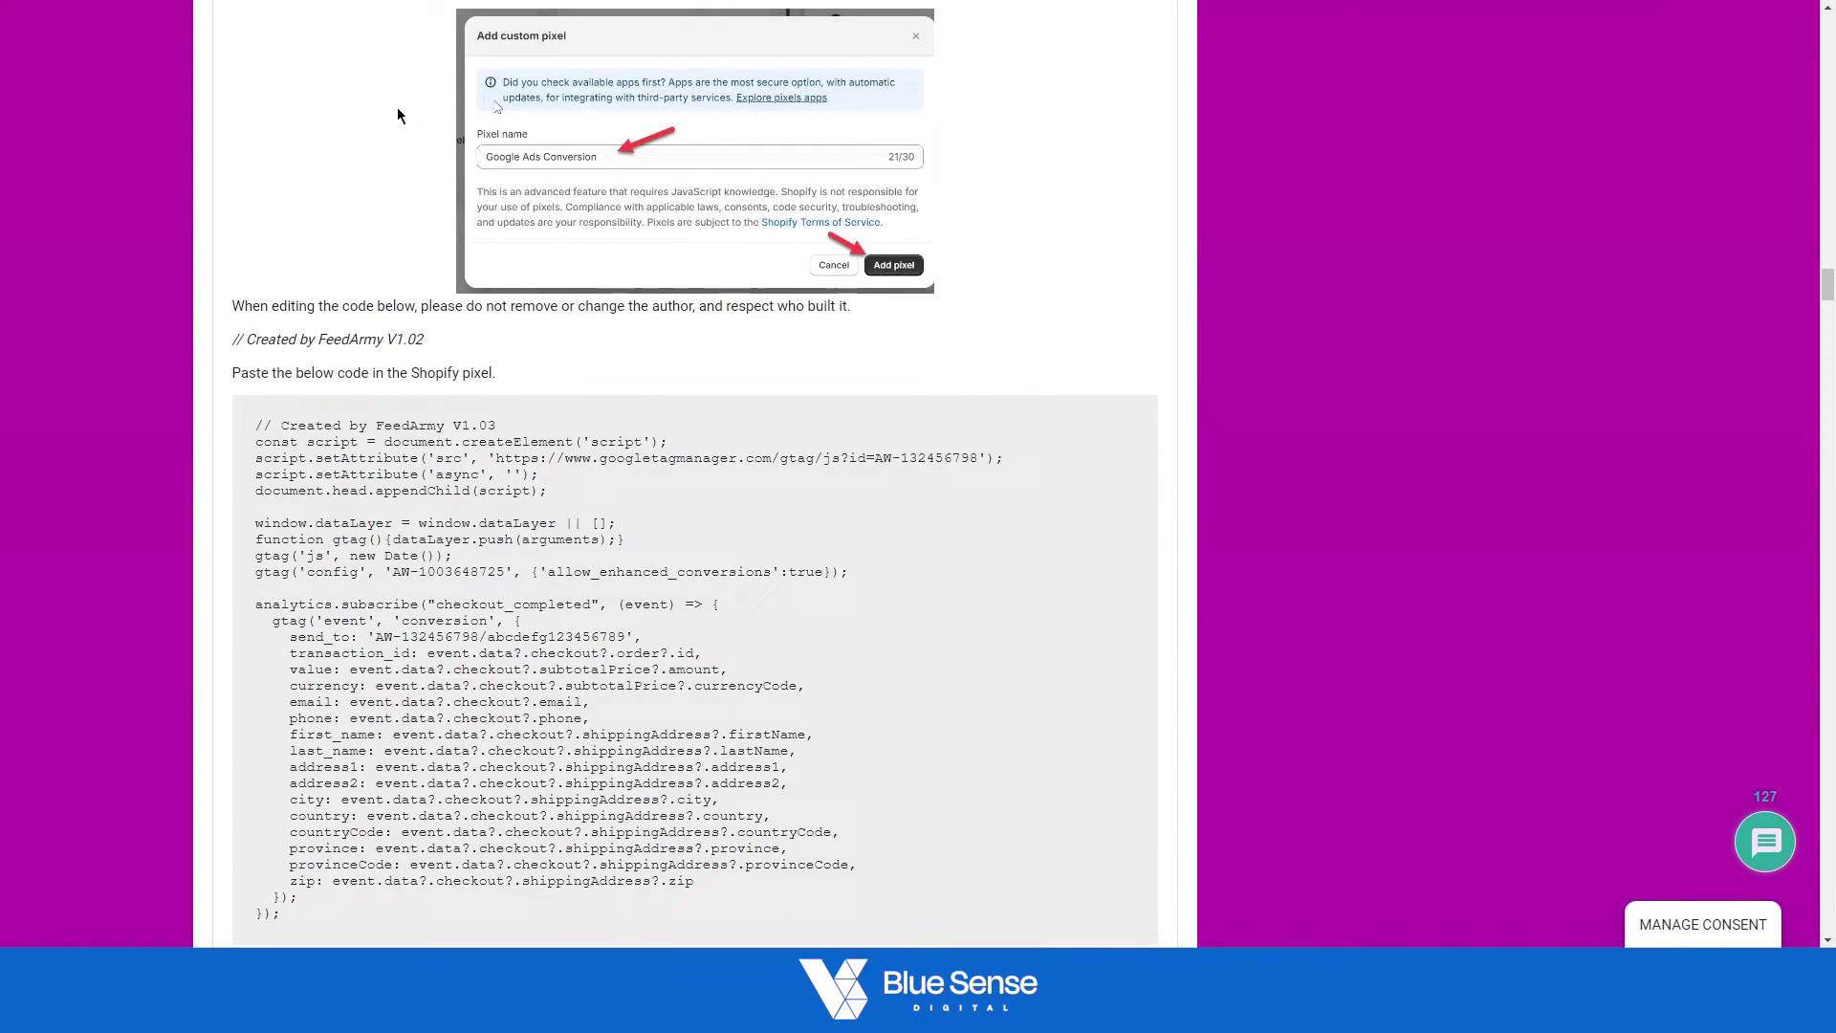
Step: Scroll through the page to review where conversion setup begins
{"action": "scroll", "coordinate": [398, 107], "scroll_direction": "up", "scroll_amount": 6}
{"action": "scroll", "coordinate": [1159, 241], "scroll_direction": "up", "scroll_amount": 20}
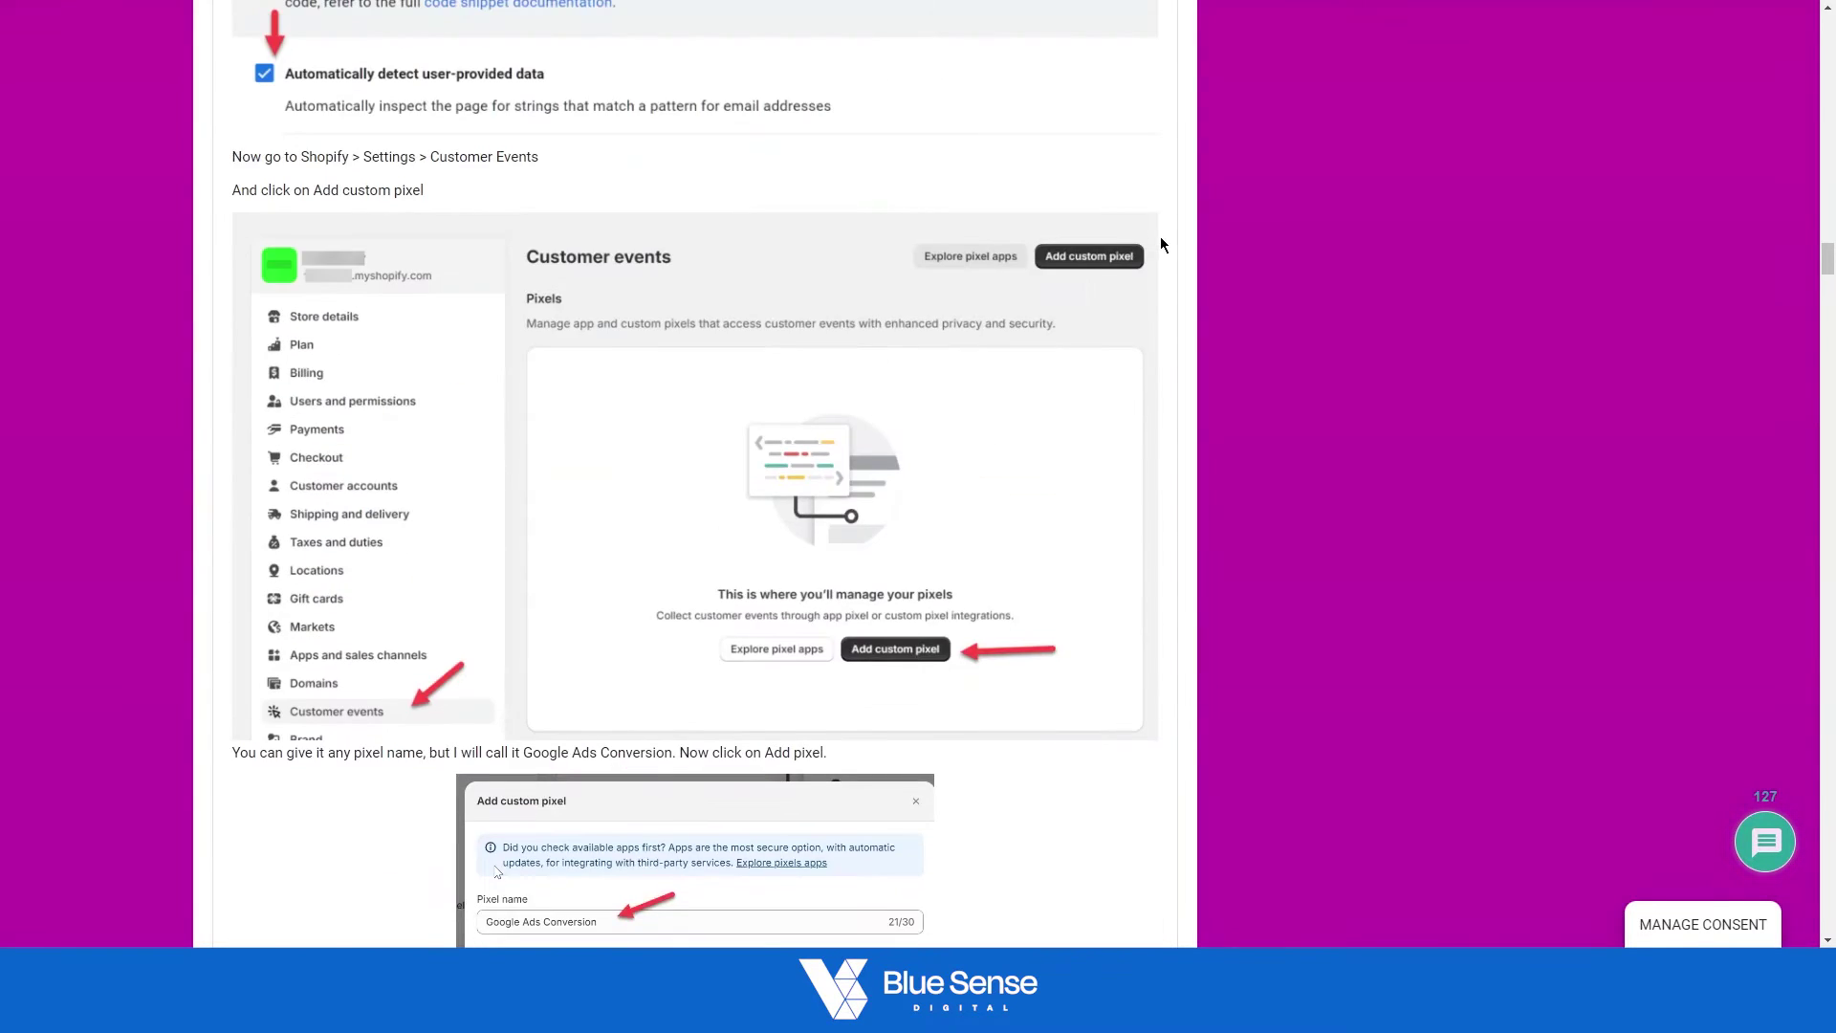
{"action": "scroll", "coordinate": [1154, 231], "scroll_direction": "up", "scroll_amount": 20}
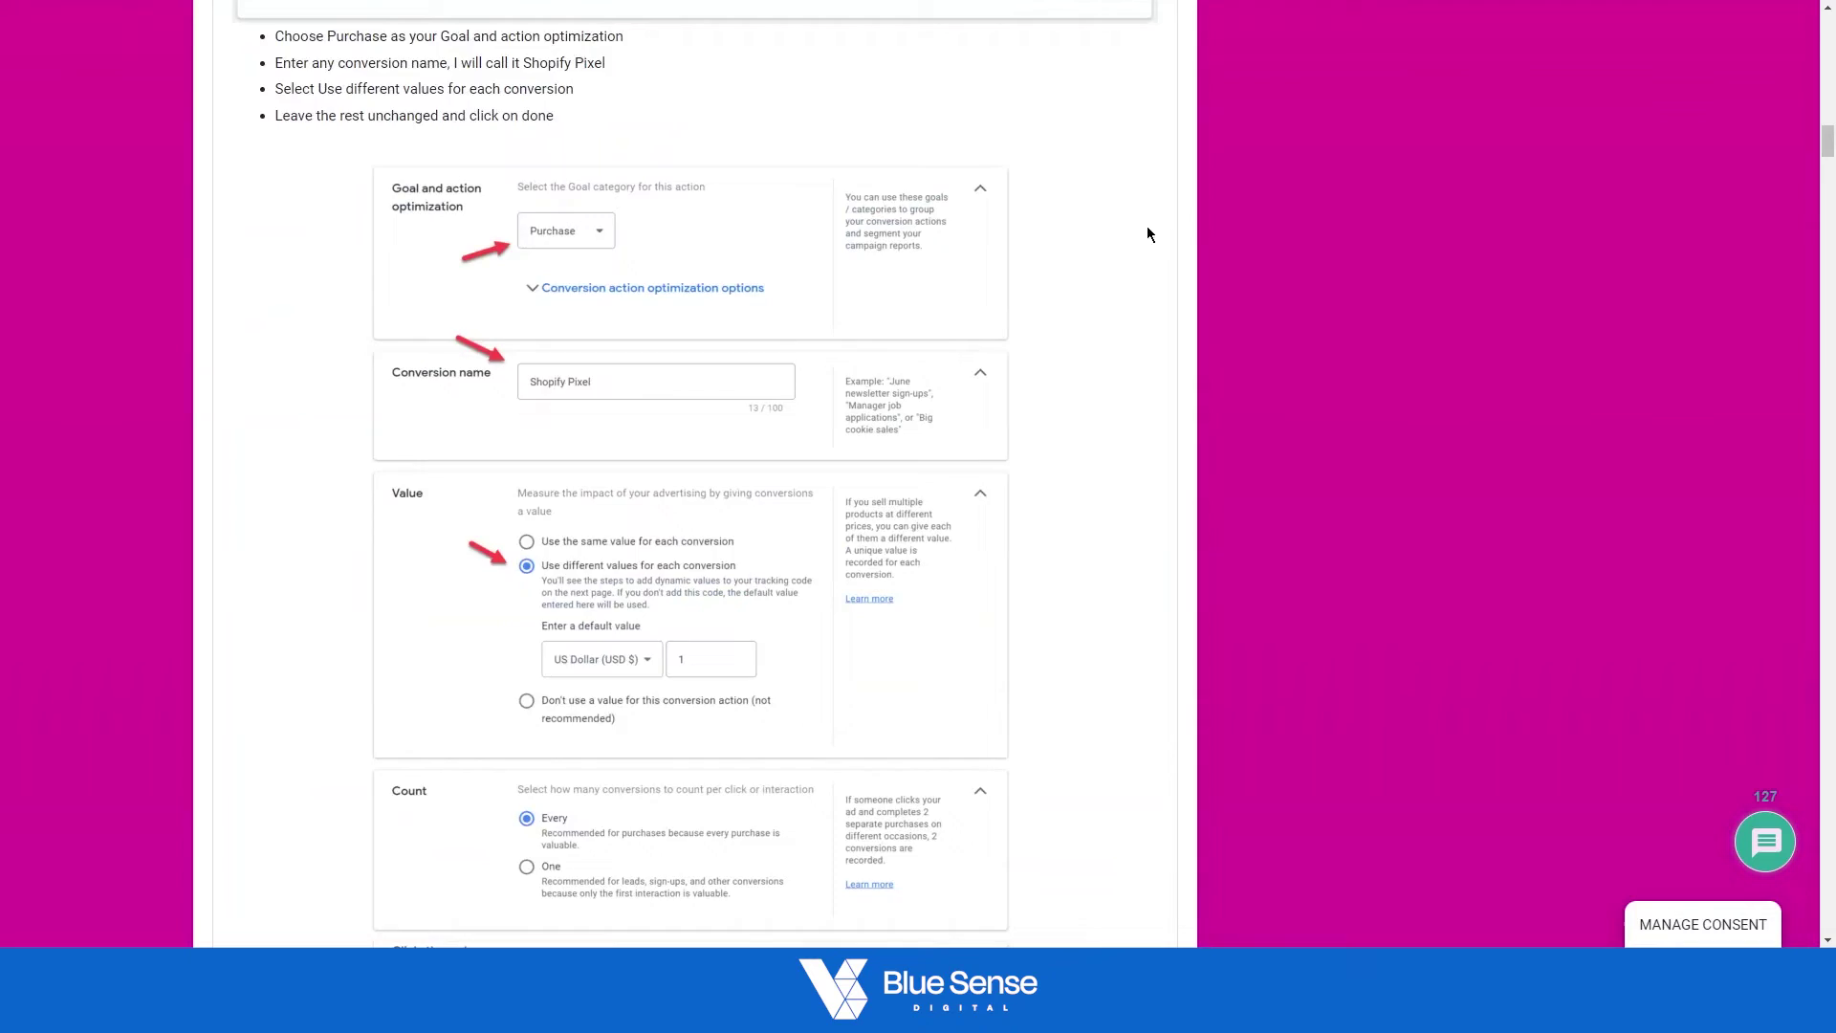
{"action": "scroll", "coordinate": [1145, 219], "scroll_direction": "up", "scroll_amount": 5}
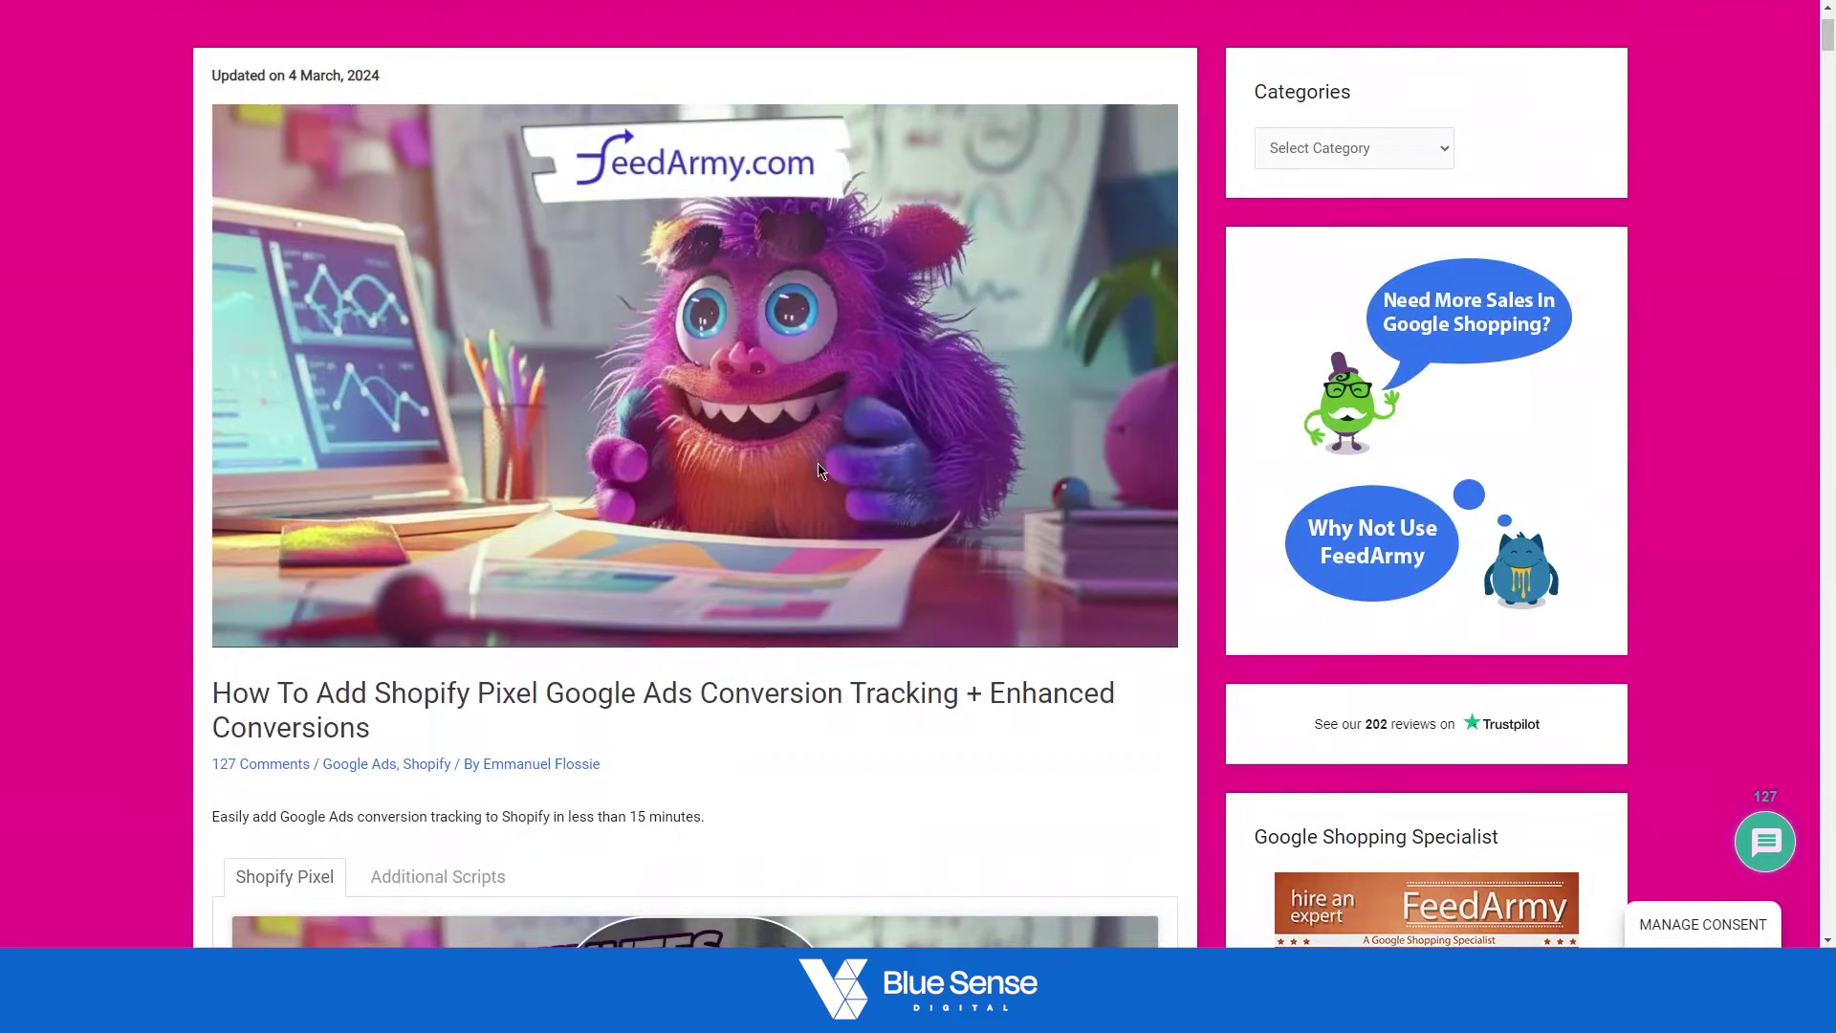
{"action": "scroll", "coordinate": [851, 502], "scroll_direction": "down", "scroll_amount": 14}
{"action": "scroll", "coordinate": [835, 473], "scroll_direction": "down", "scroll_amount": 9}
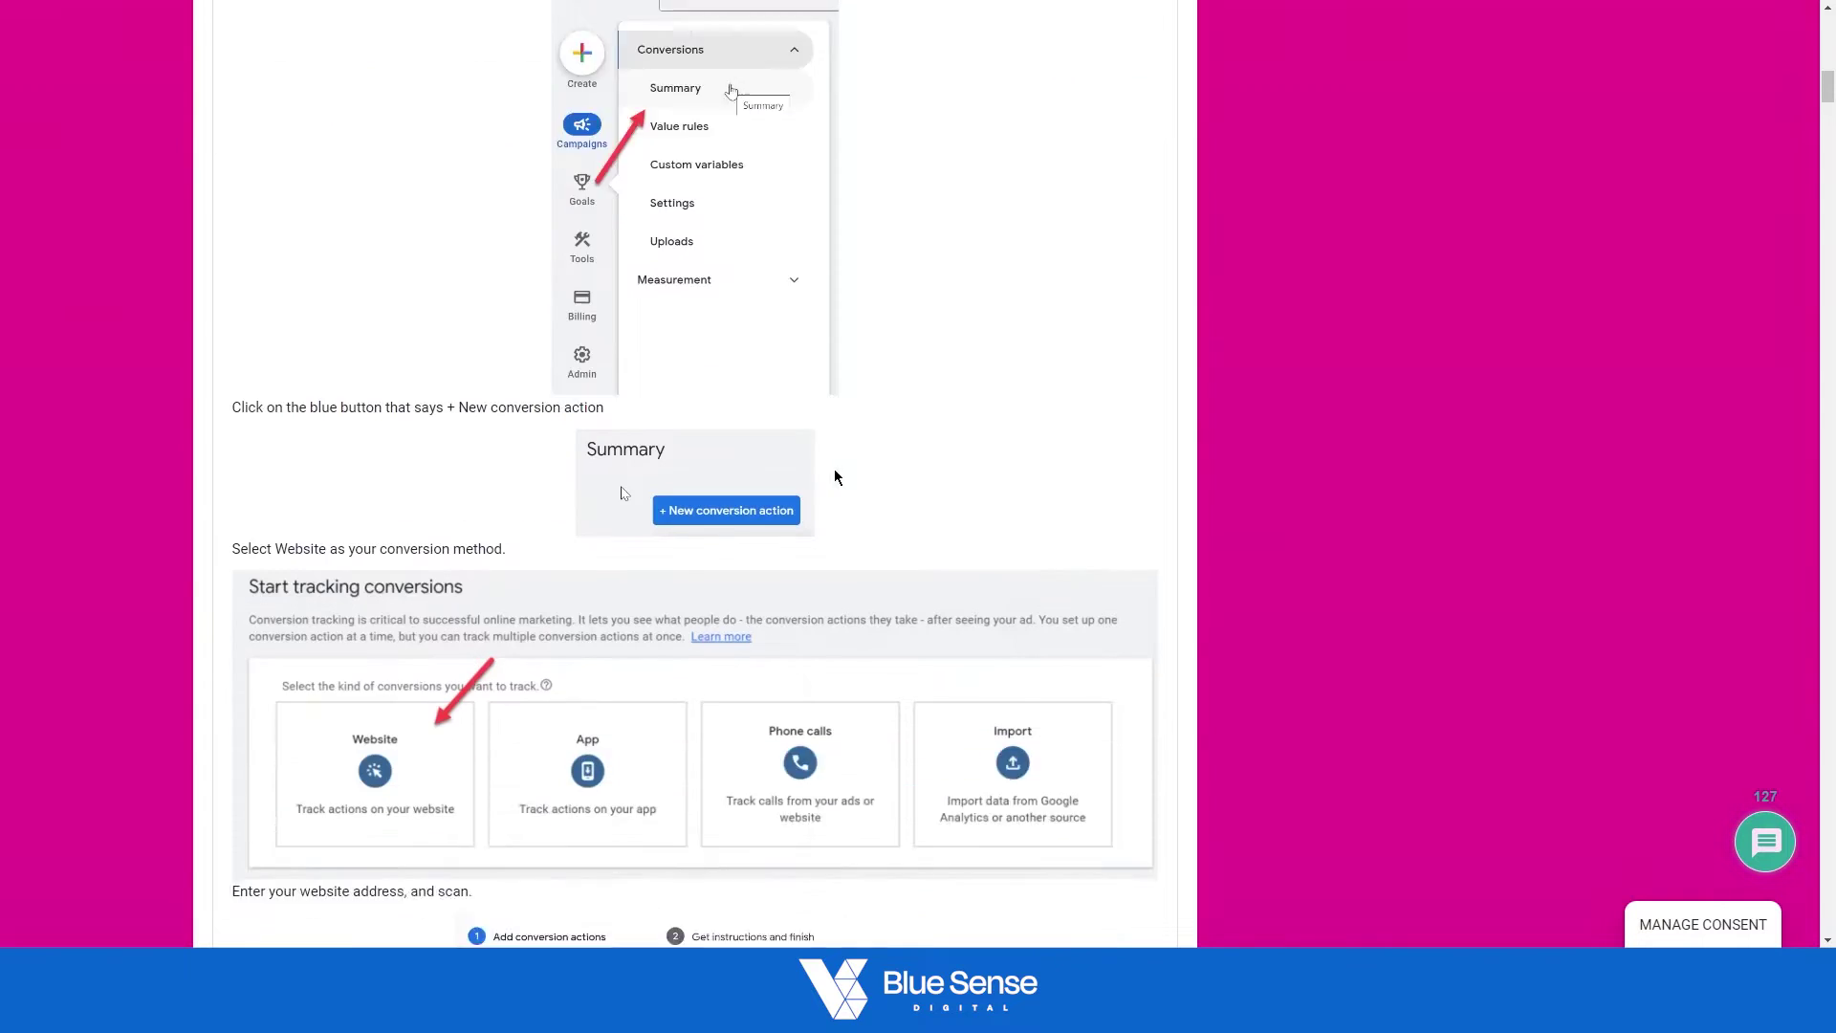
{"action": "scroll", "coordinate": [836, 471], "scroll_direction": "down", "scroll_amount": 2}
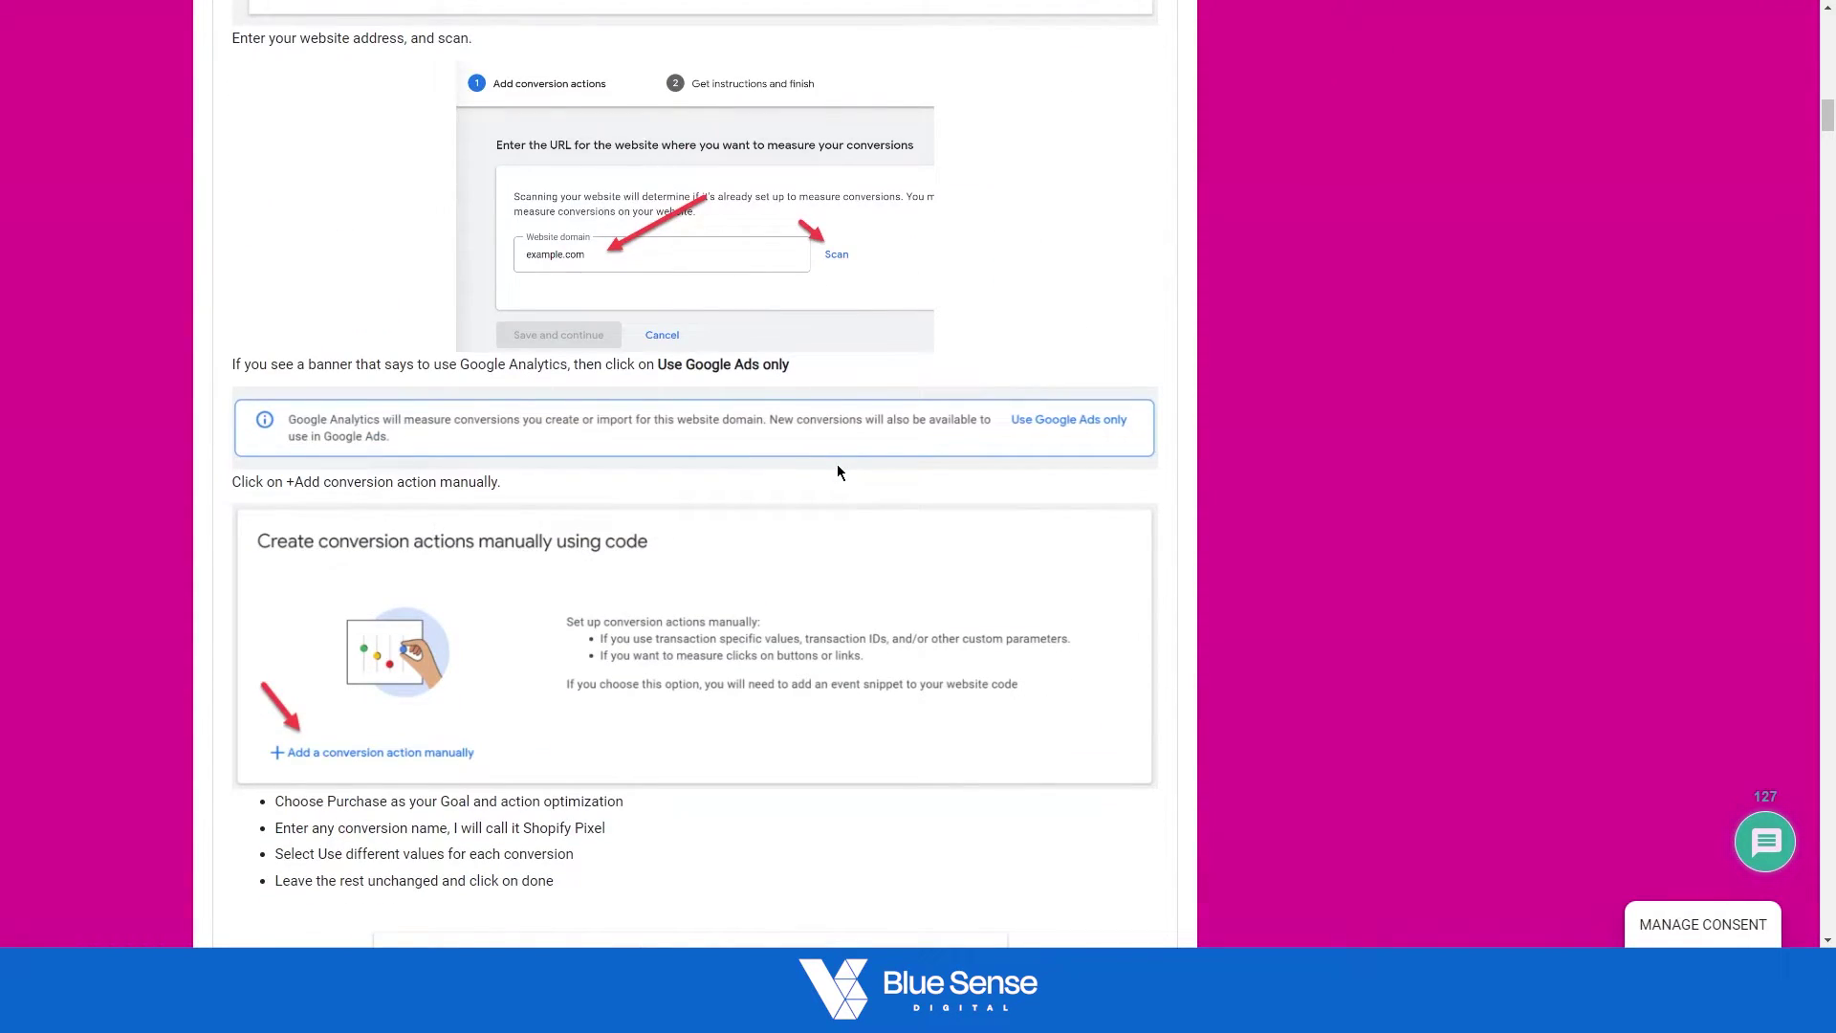
{"action": "scroll", "coordinate": [836, 473], "scroll_direction": "down", "scroll_amount": 15}
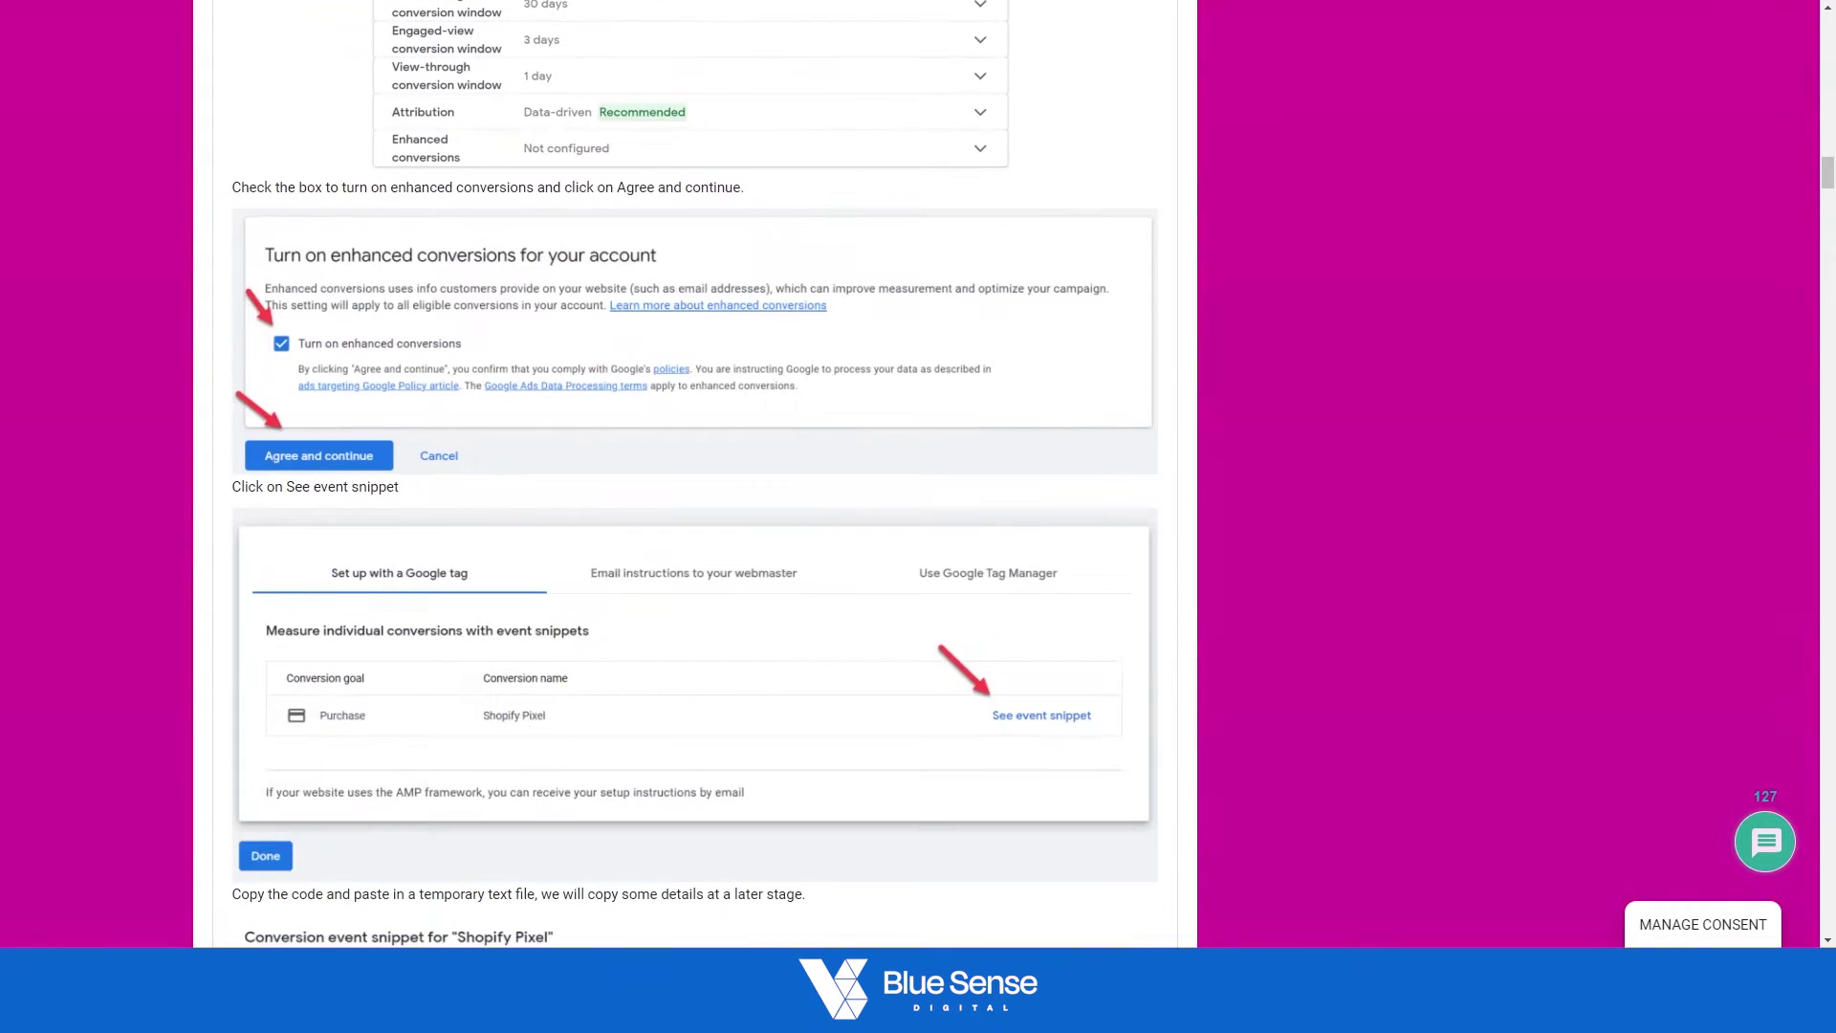
{"action": "left_click_drag", "start_coordinate": [1827, 177], "coordinate": [1830, 316]}
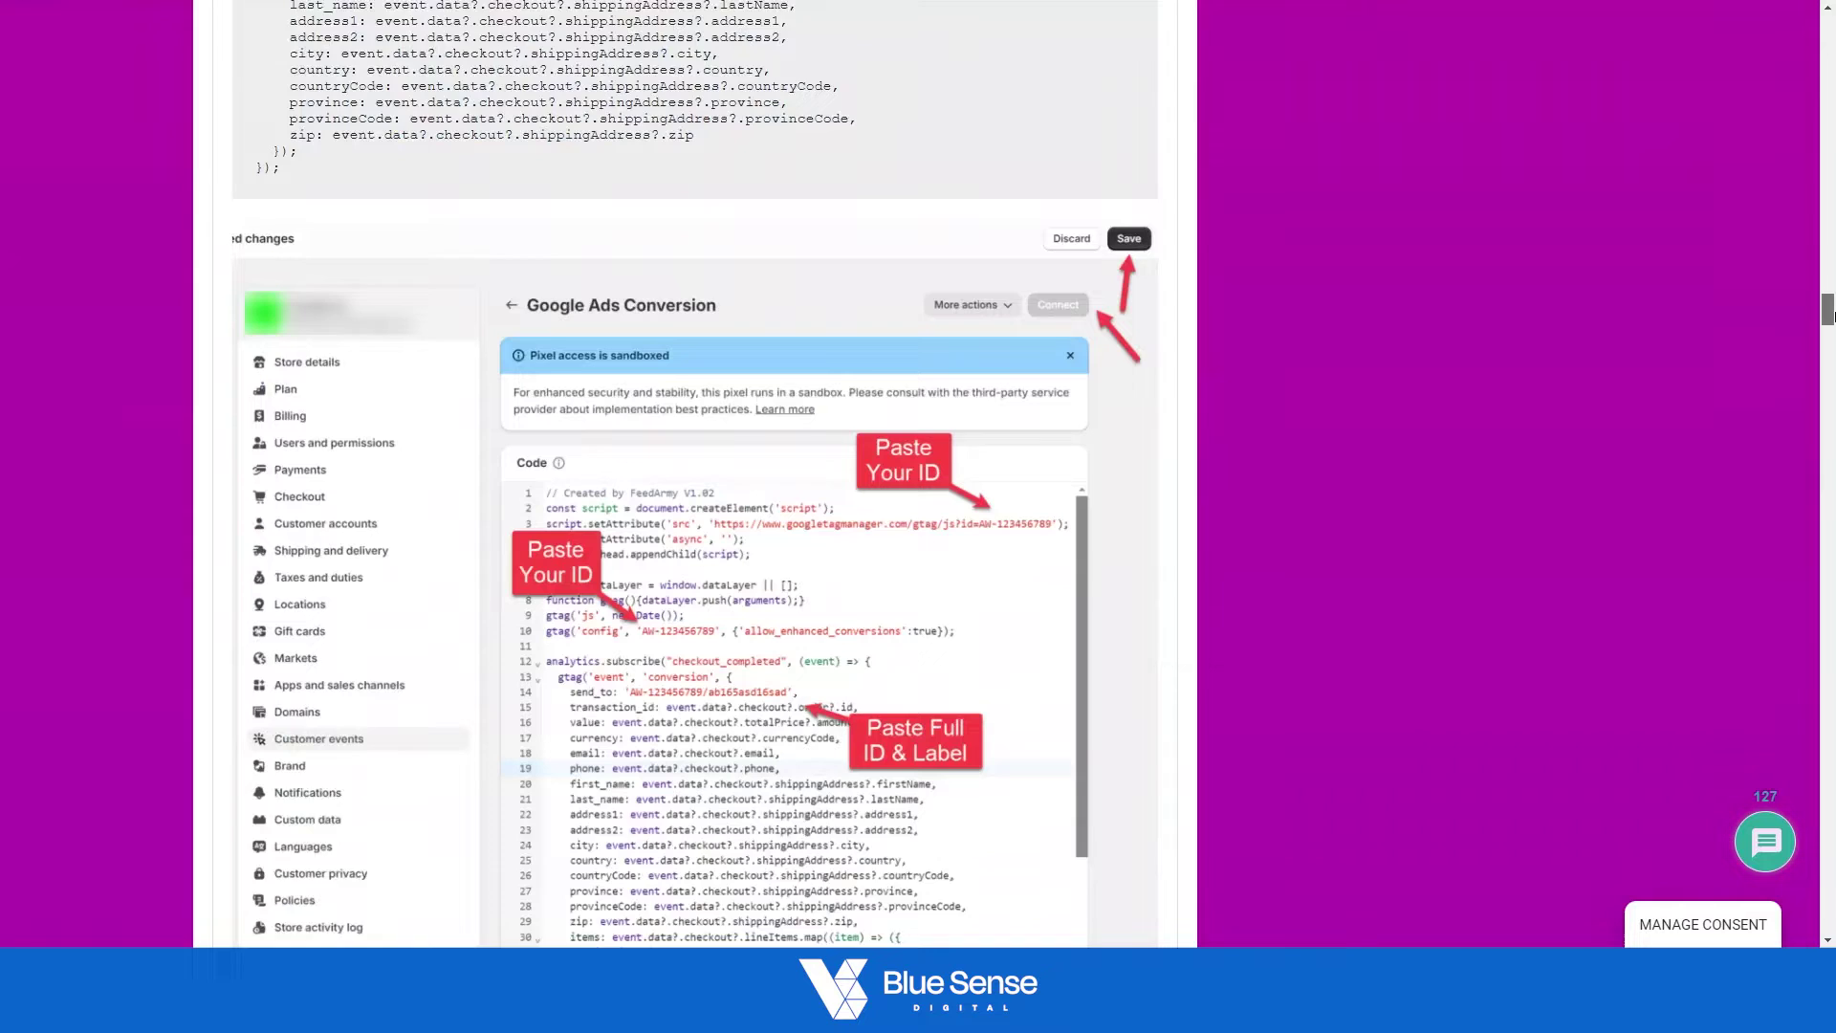
{"action": "scroll", "coordinate": [951, 574], "scroll_direction": "down", "scroll_amount": 3}
{"action": "scroll", "coordinate": [951, 573], "scroll_direction": "up", "scroll_amount": 15}
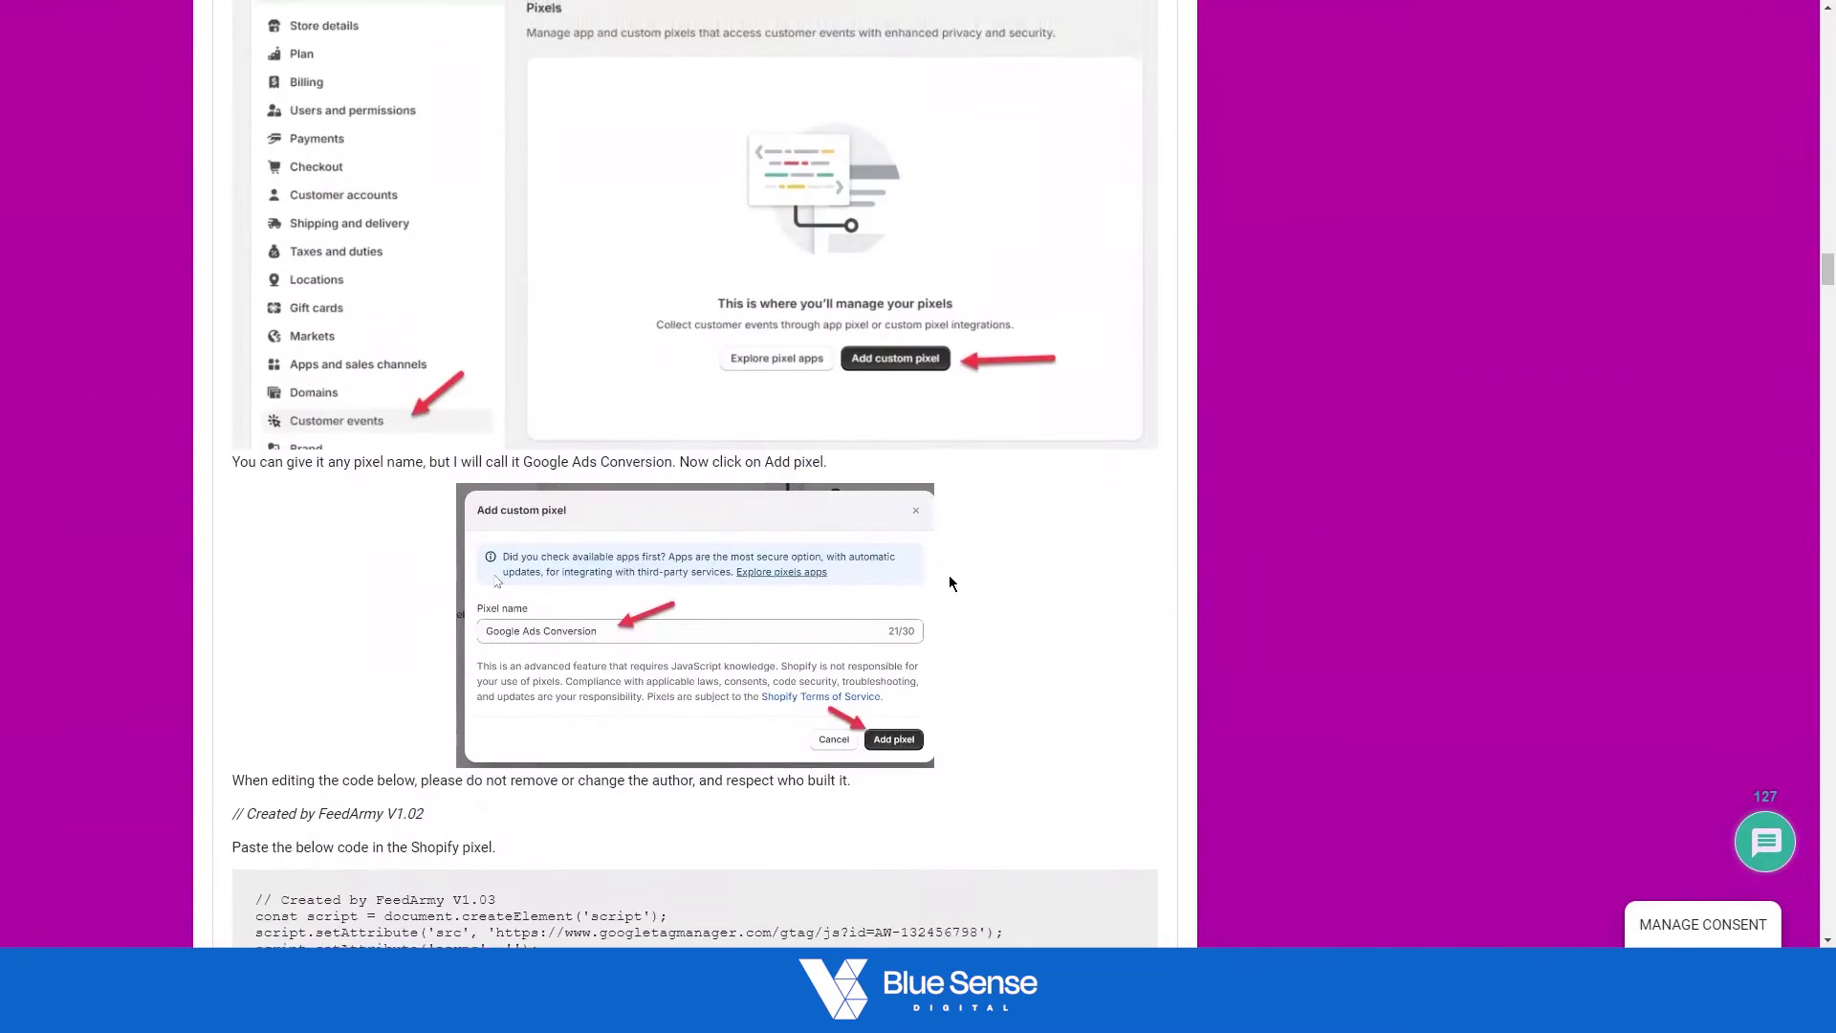
{"action": "scroll", "coordinate": [948, 576], "scroll_direction": "down", "scroll_amount": 5}
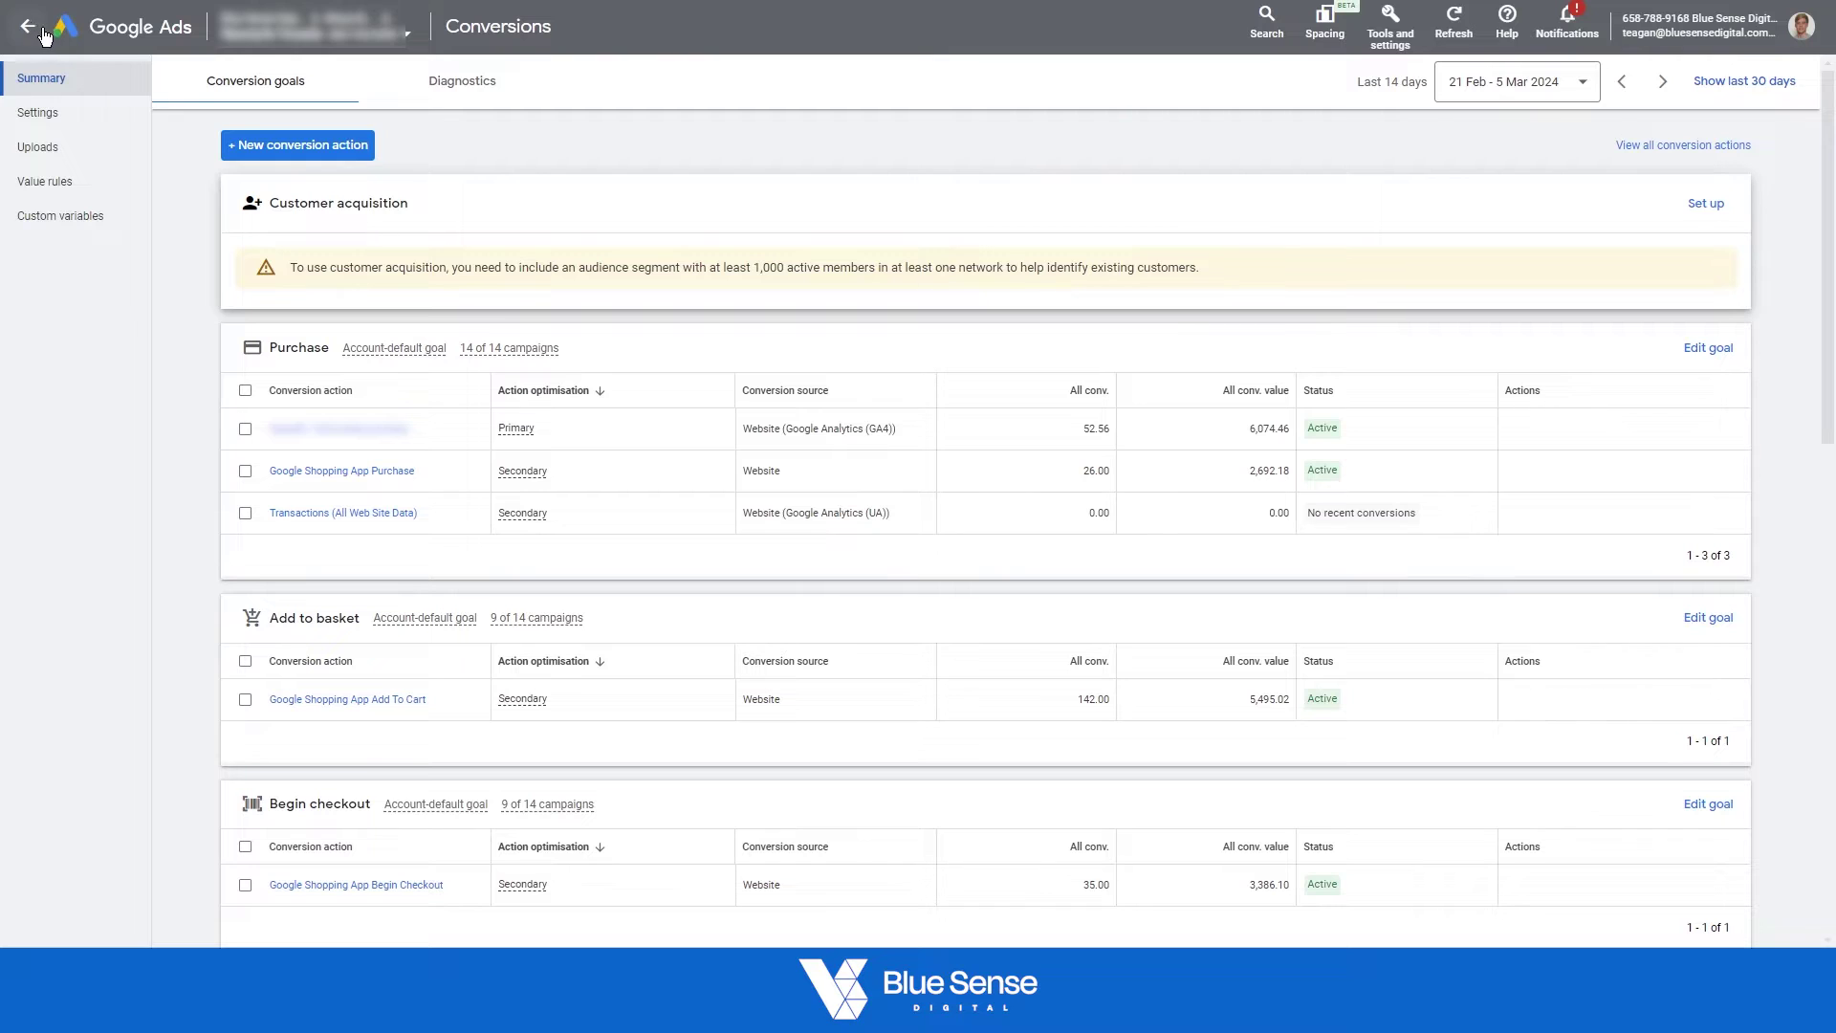
Step: Start a new Website conversion action from Conversions and scan the store's domain
{"action": "left_click", "coordinate": [1390, 43]}
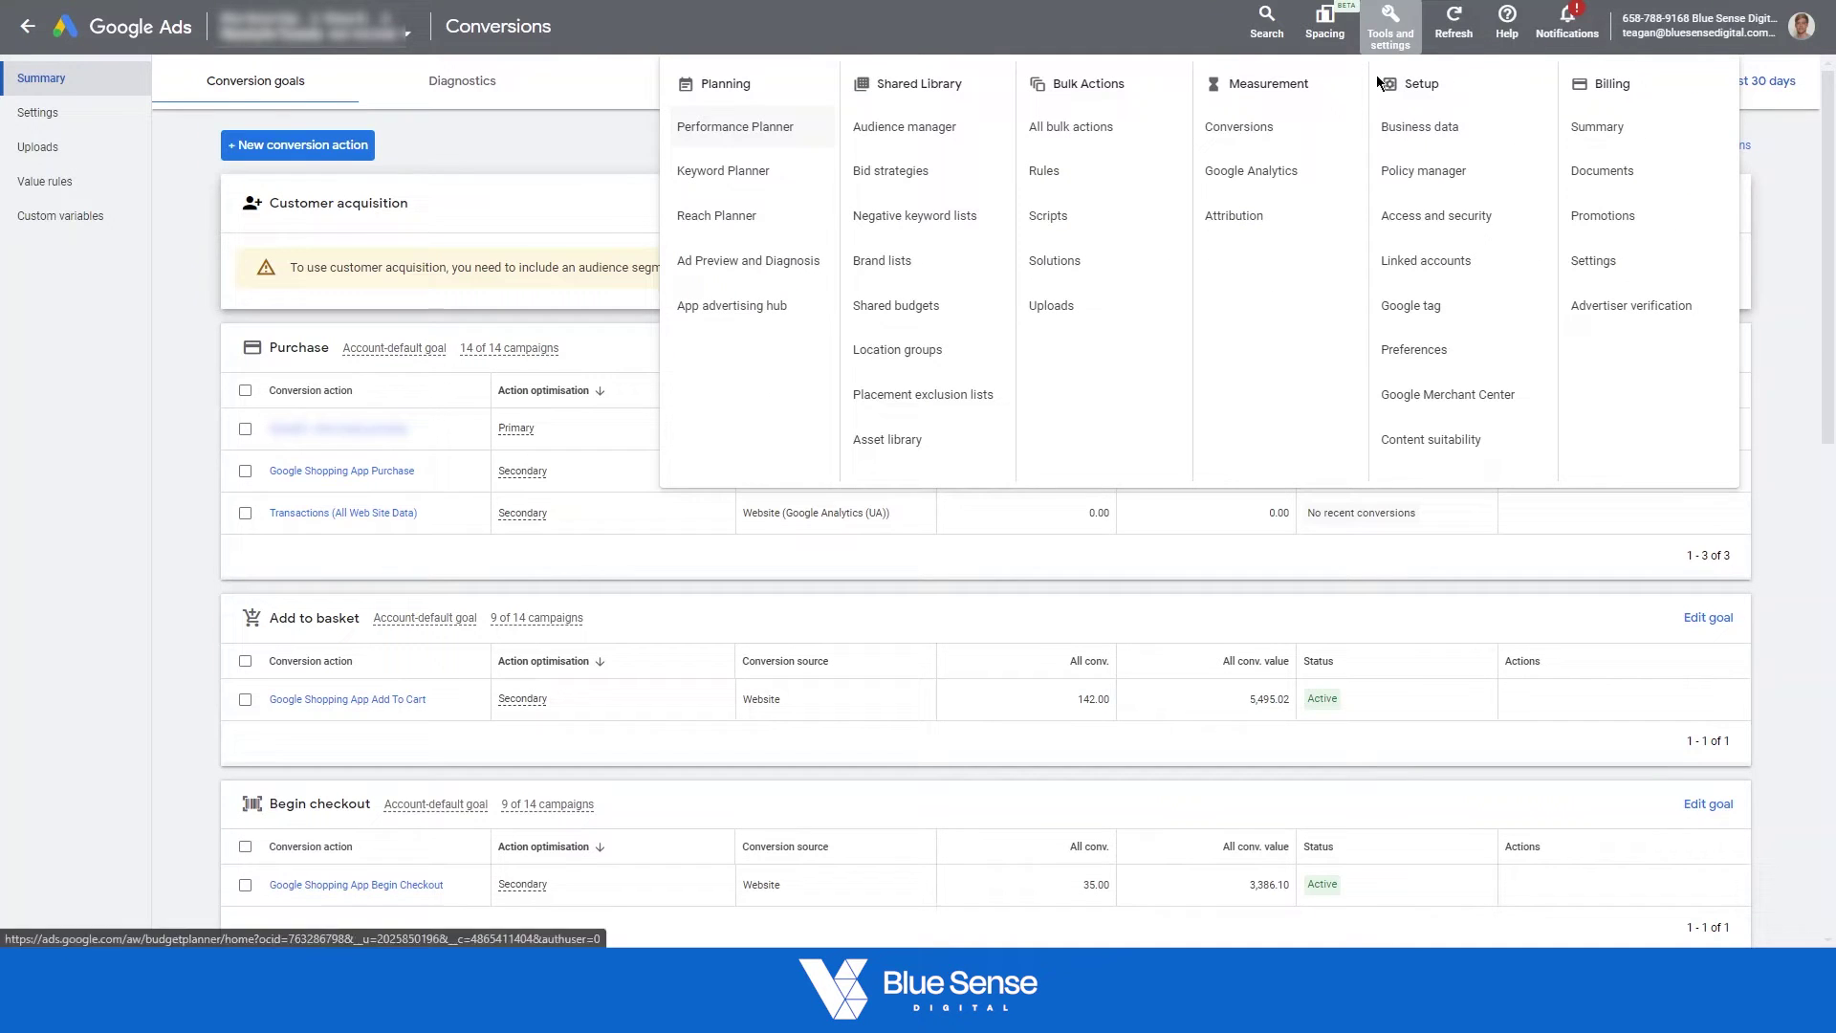
{"action": "left_click", "coordinate": [1276, 127]}
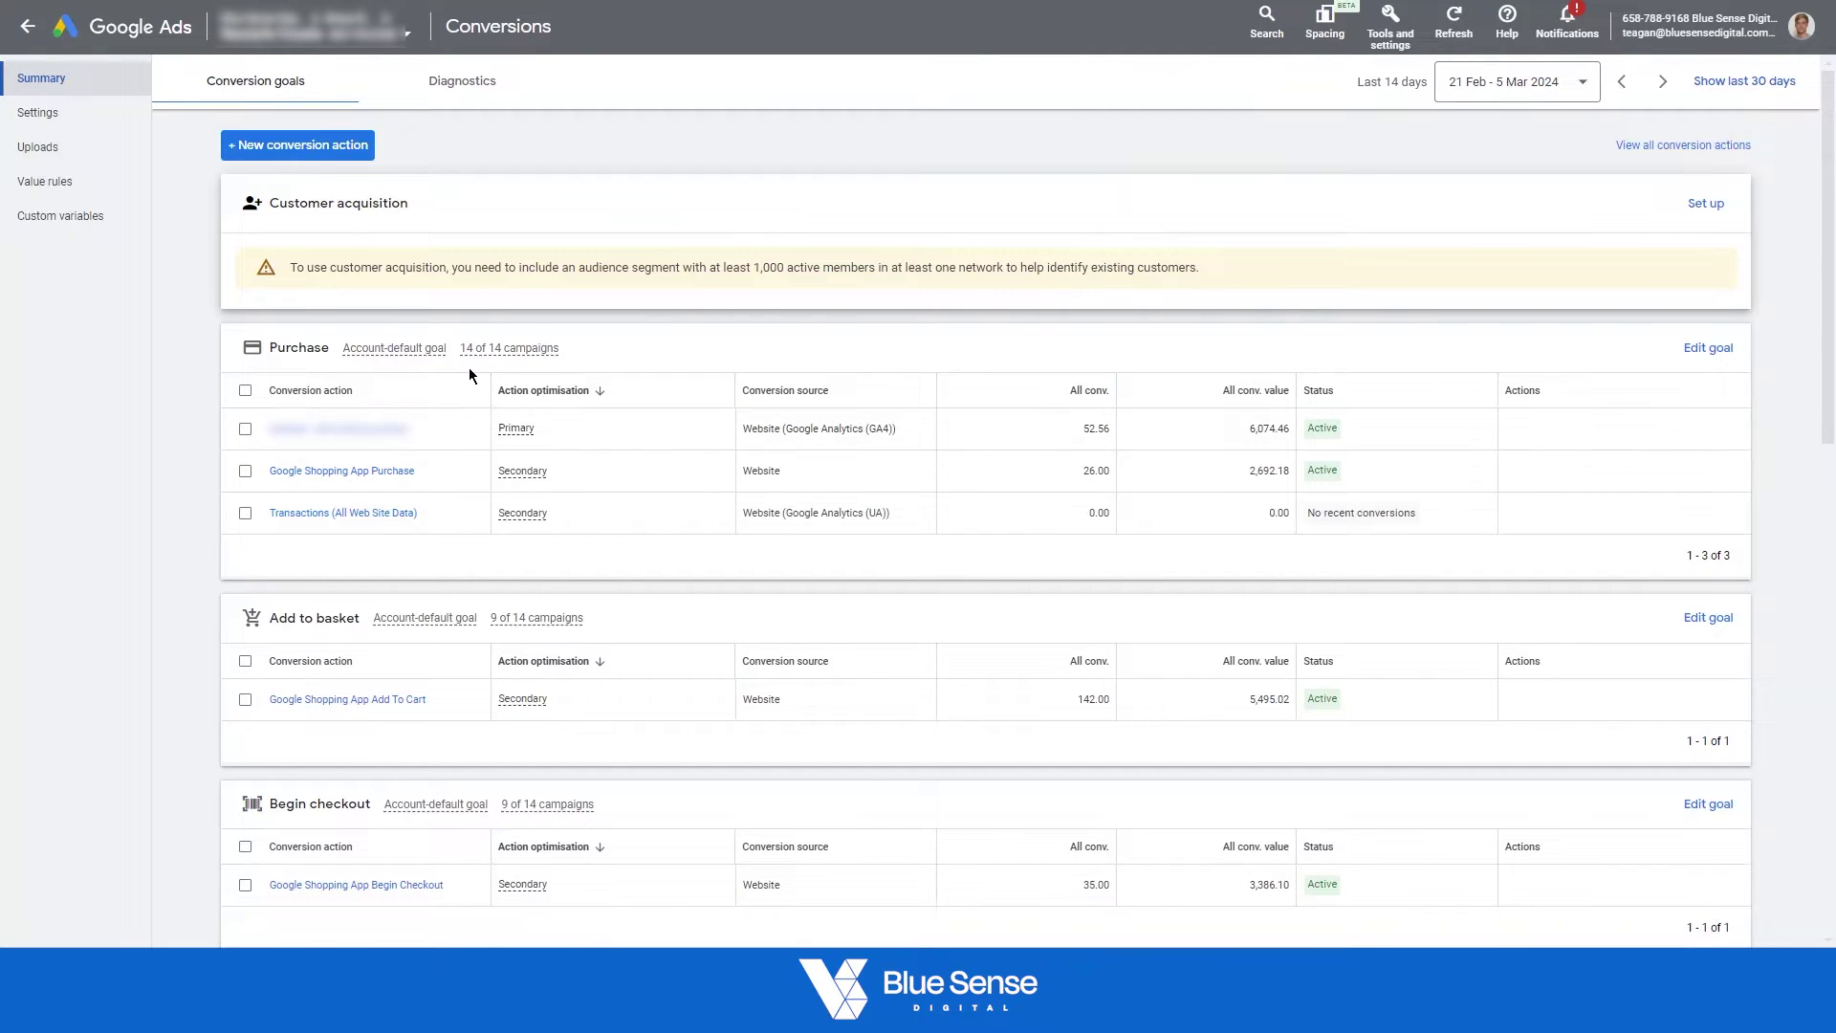
{"action": "left_click", "coordinate": [306, 148]}
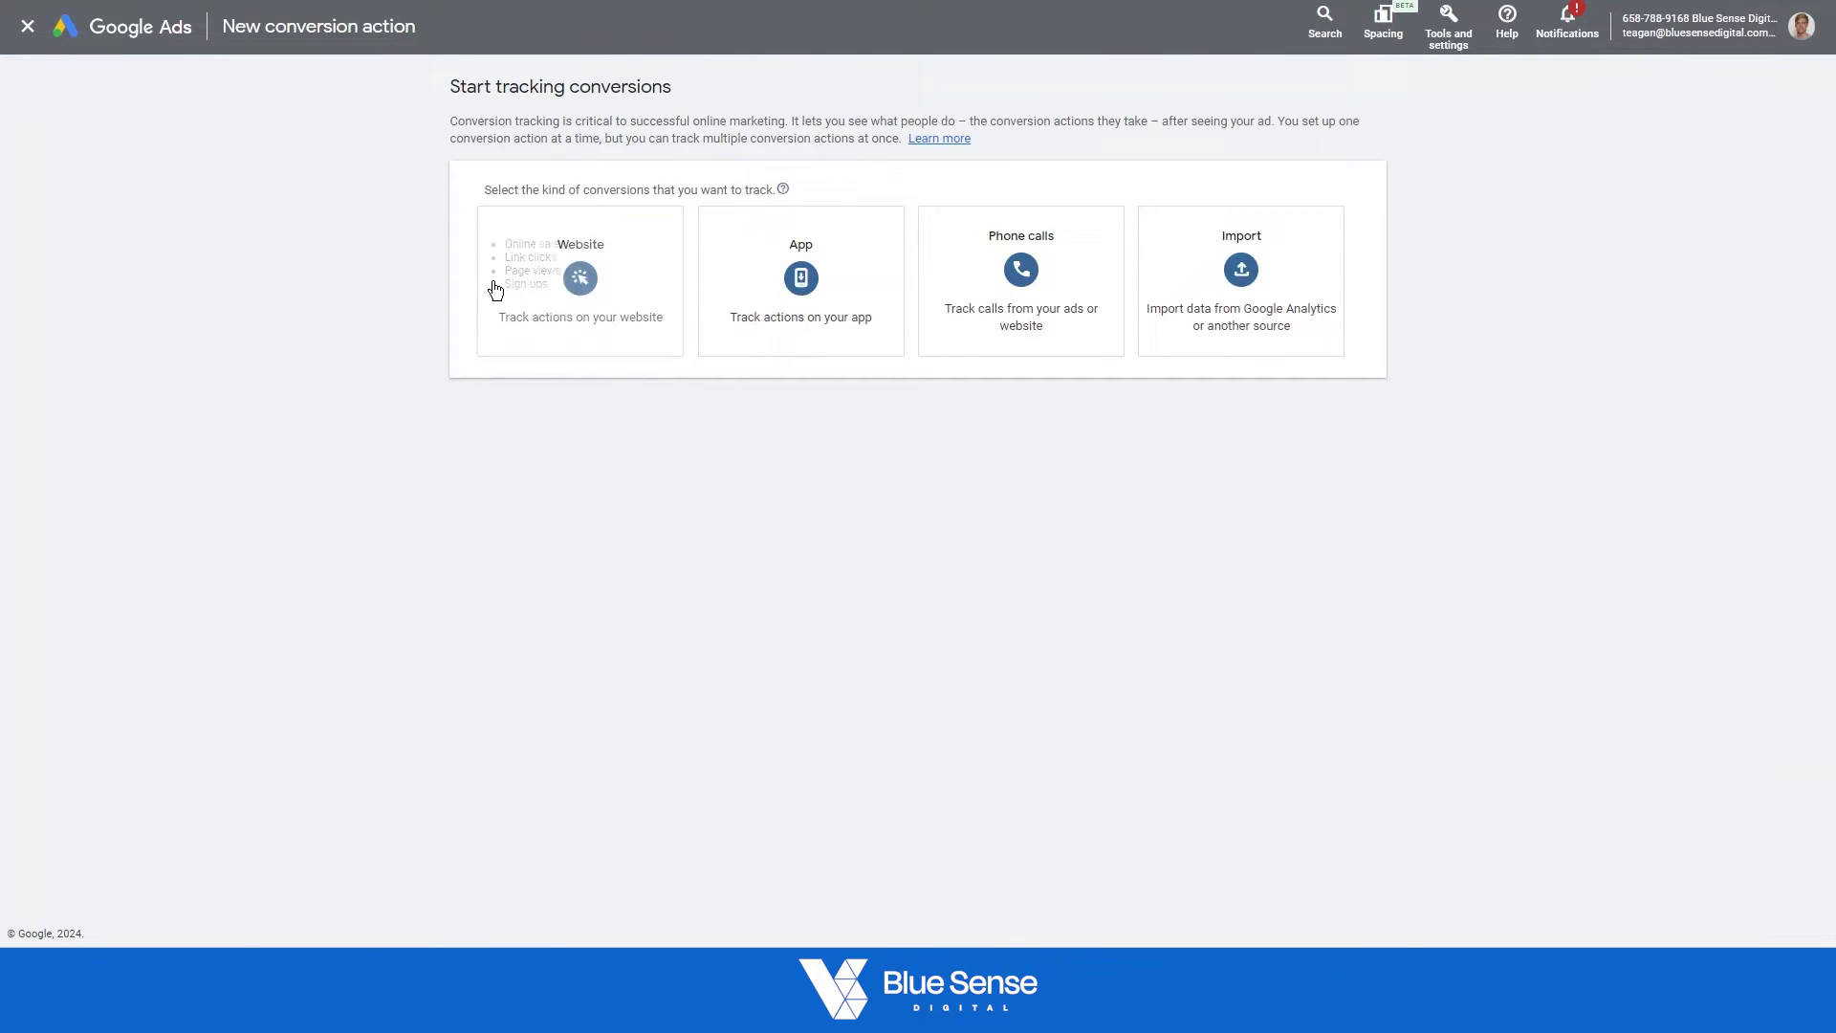
{"action": "left_click", "coordinate": [559, 320]}
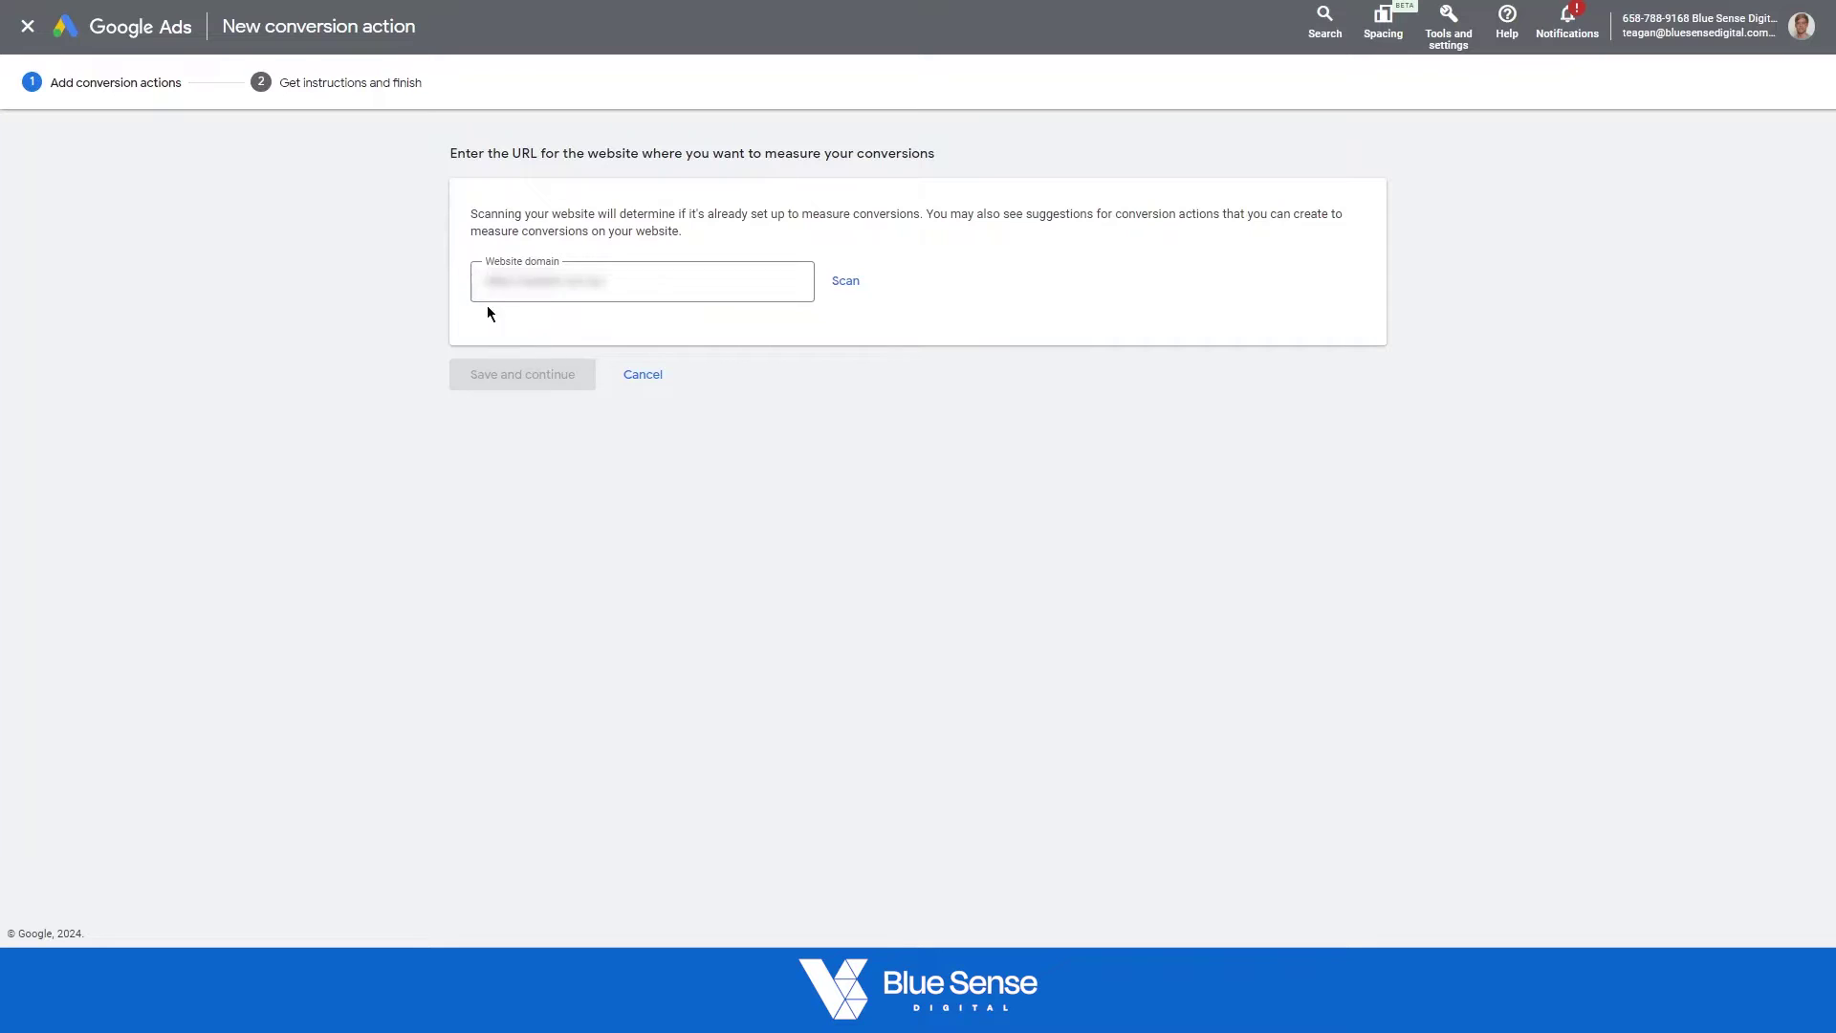
{"action": "left_click", "coordinate": [843, 284]}
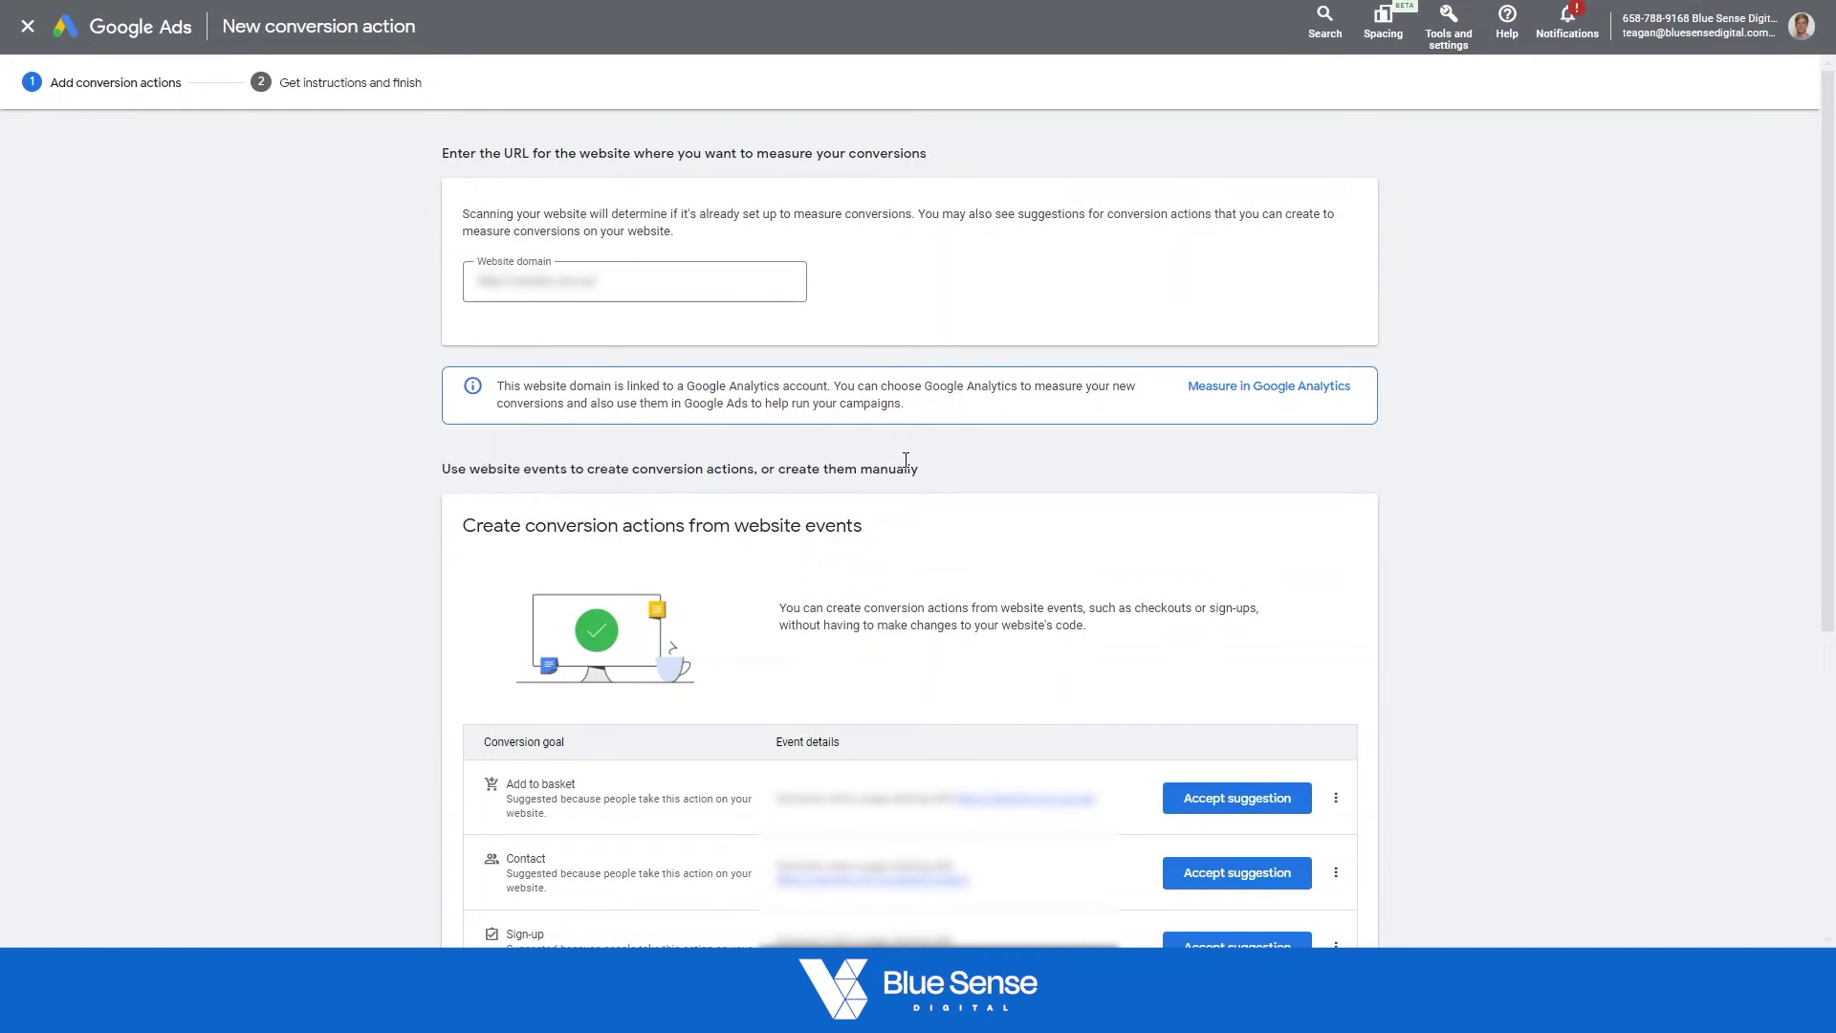
{"action": "scroll", "coordinate": [897, 460], "scroll_direction": "down", "scroll_amount": 5}
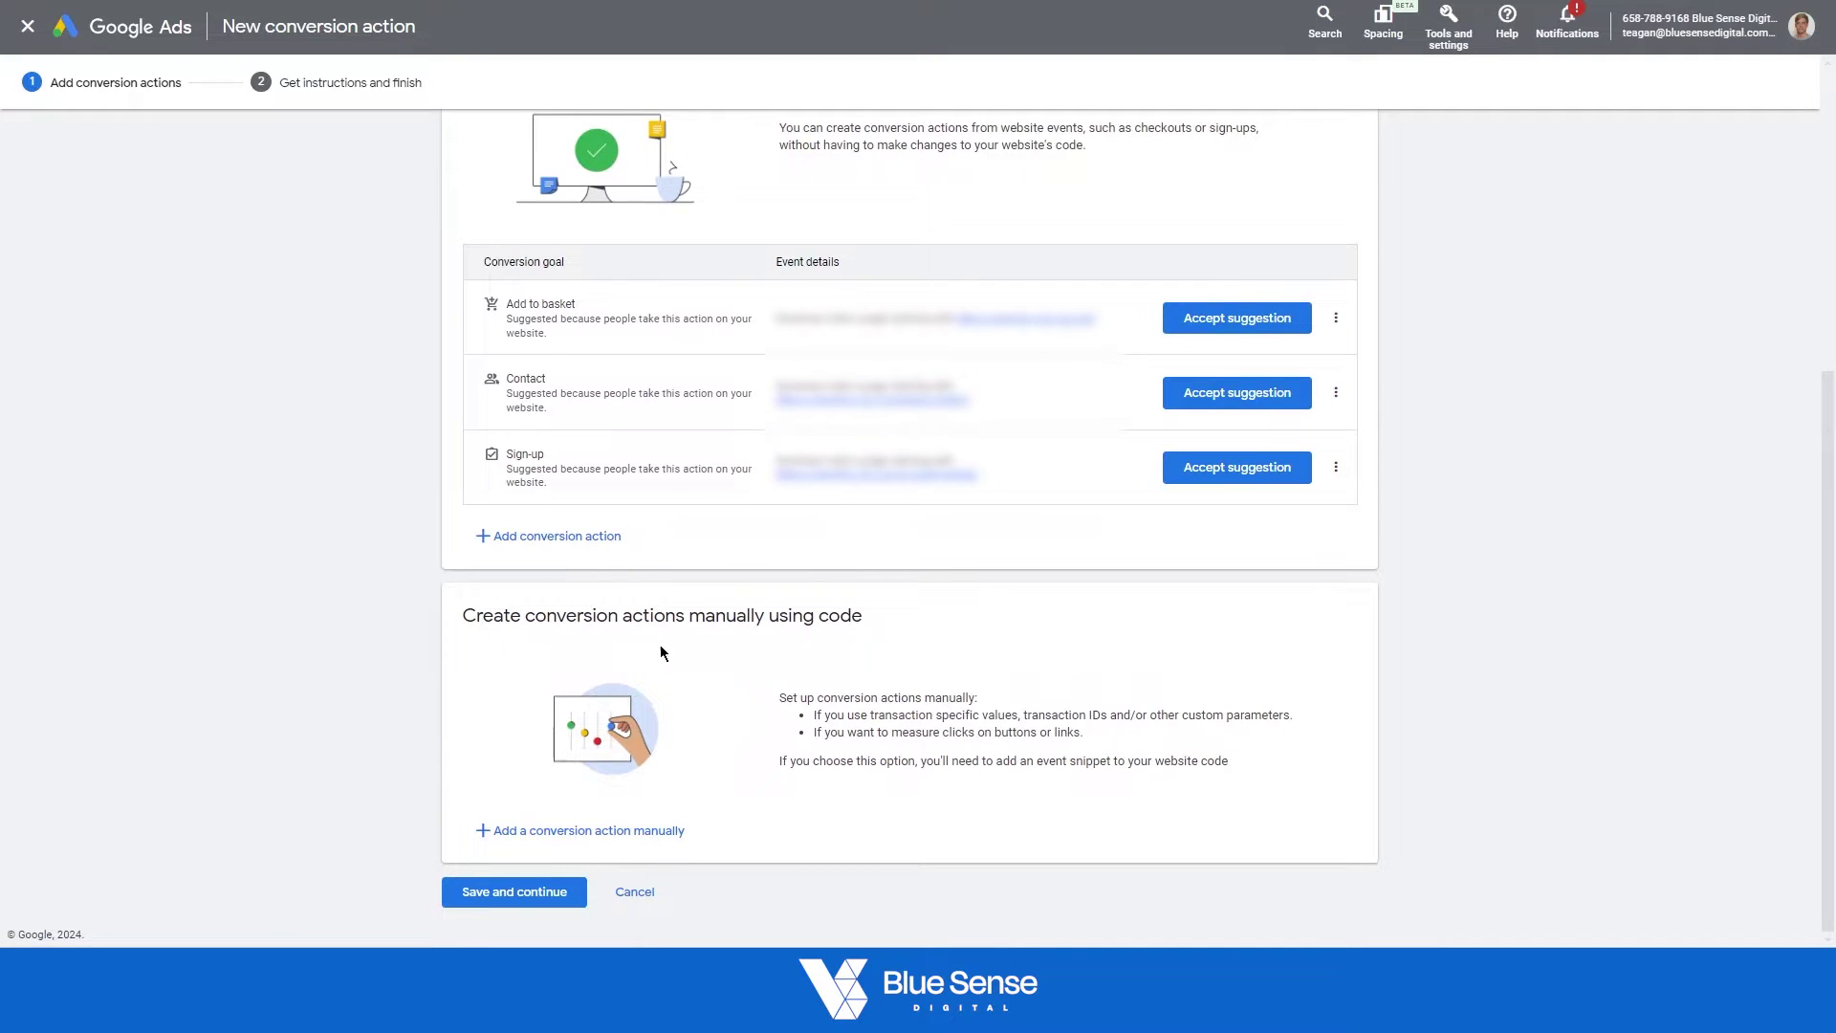
Step: Add a manual Purchase action named '[BSD] Enhanced Conversion Tracking | Shopify Pixel Purchase'
{"action": "left_click", "coordinate": [568, 832]}
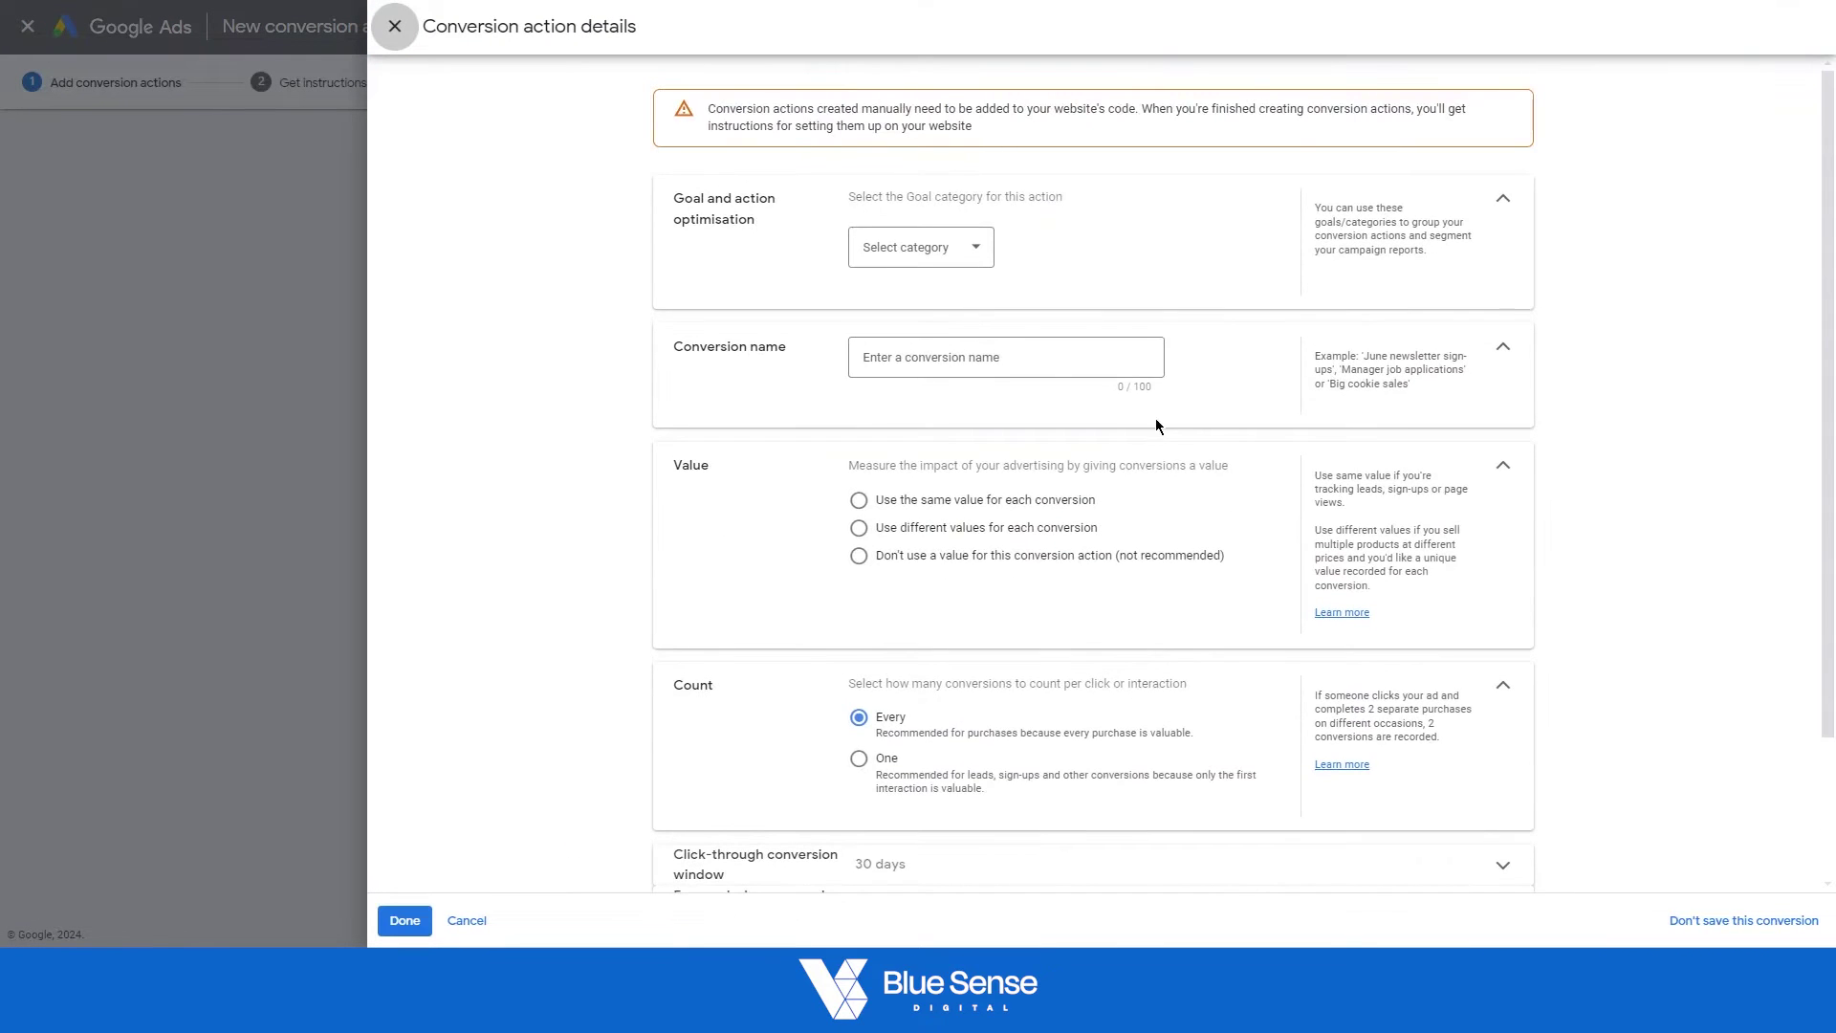
{"action": "left_click", "coordinate": [940, 261]}
{"action": "left_click", "coordinate": [935, 289]}
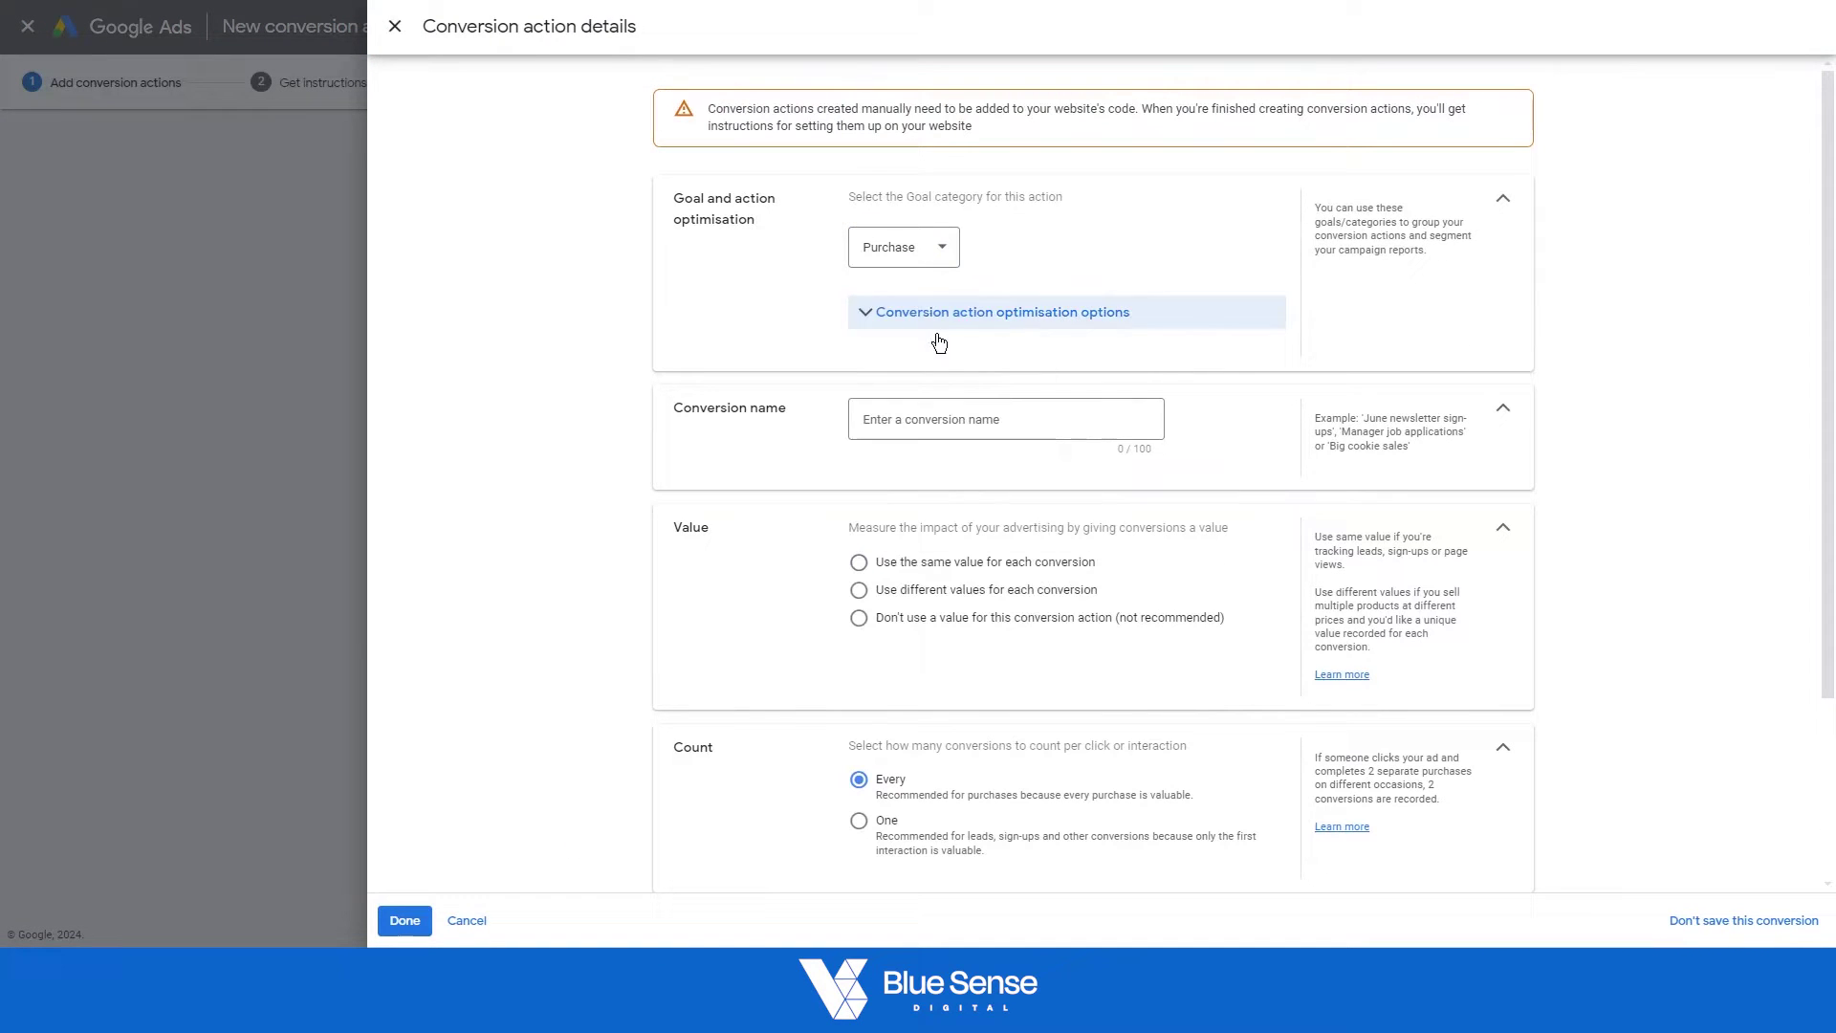
{"action": "left_click", "coordinate": [926, 421]}
{"action": "key", "text": "ctrl+v"}
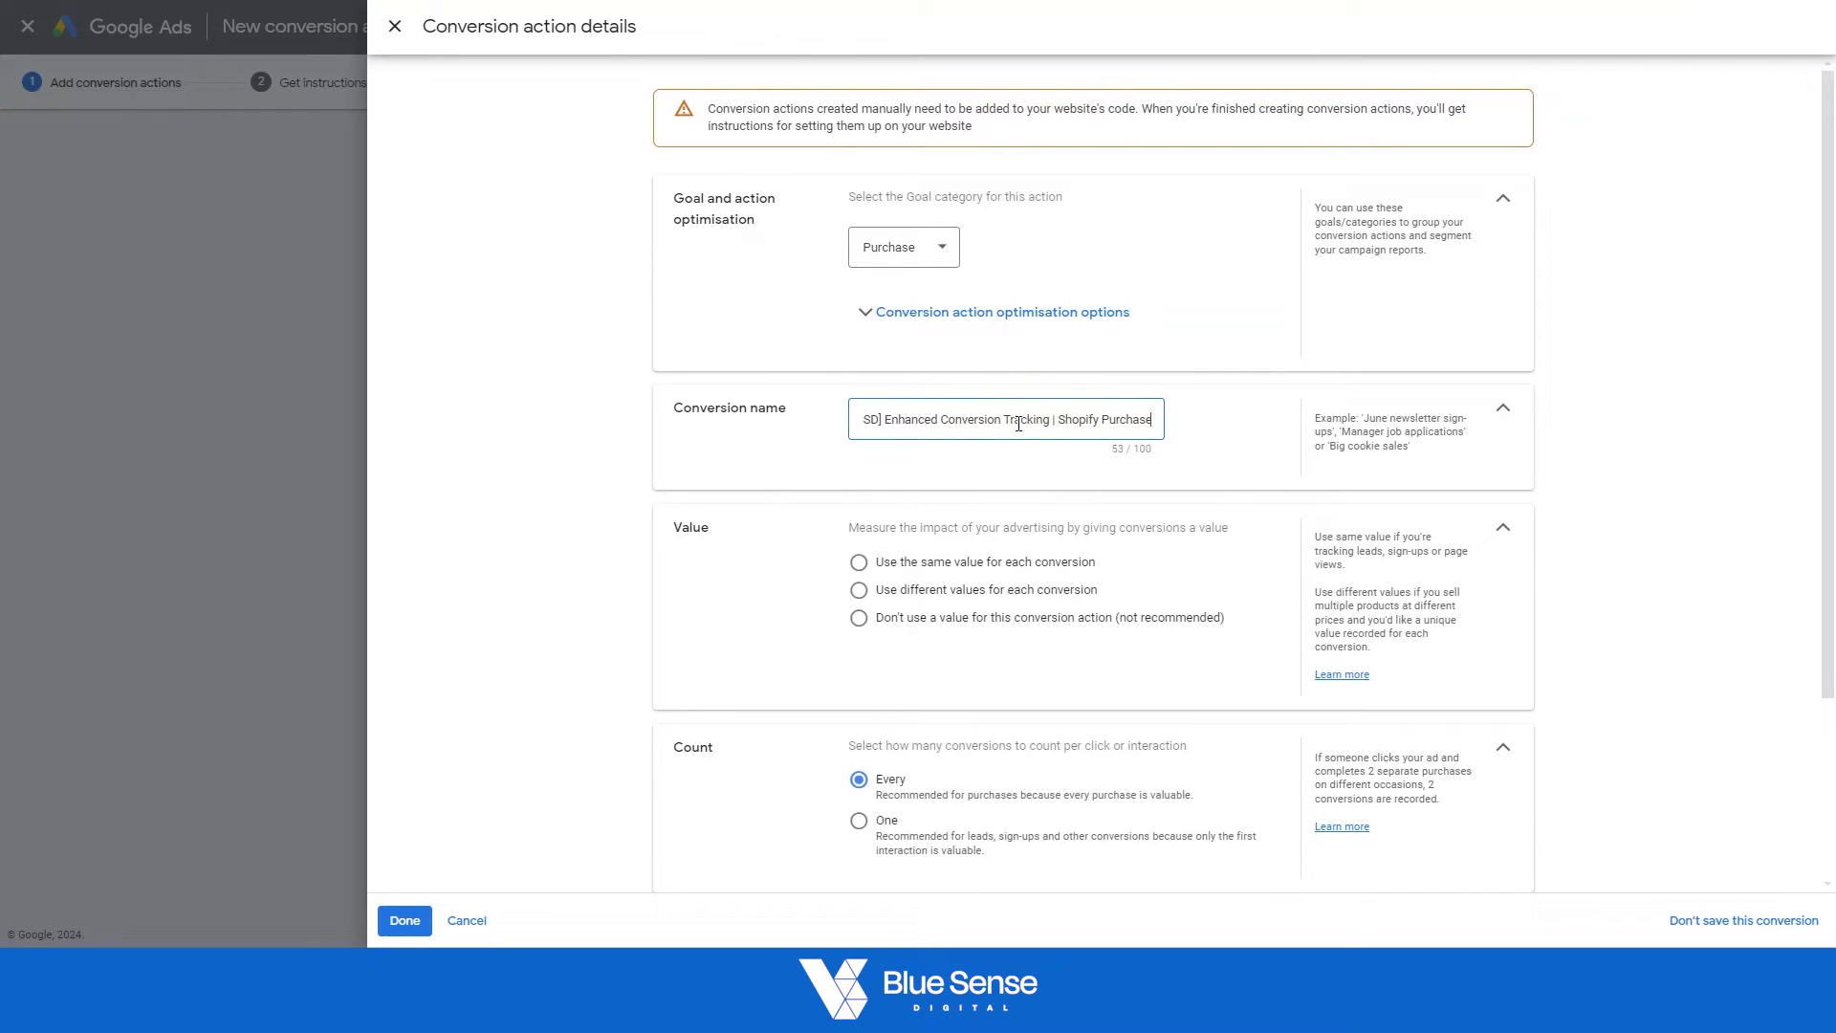
{"action": "left_click", "coordinate": [1103, 422]}
{"action": "left_click", "coordinate": [1221, 421]}
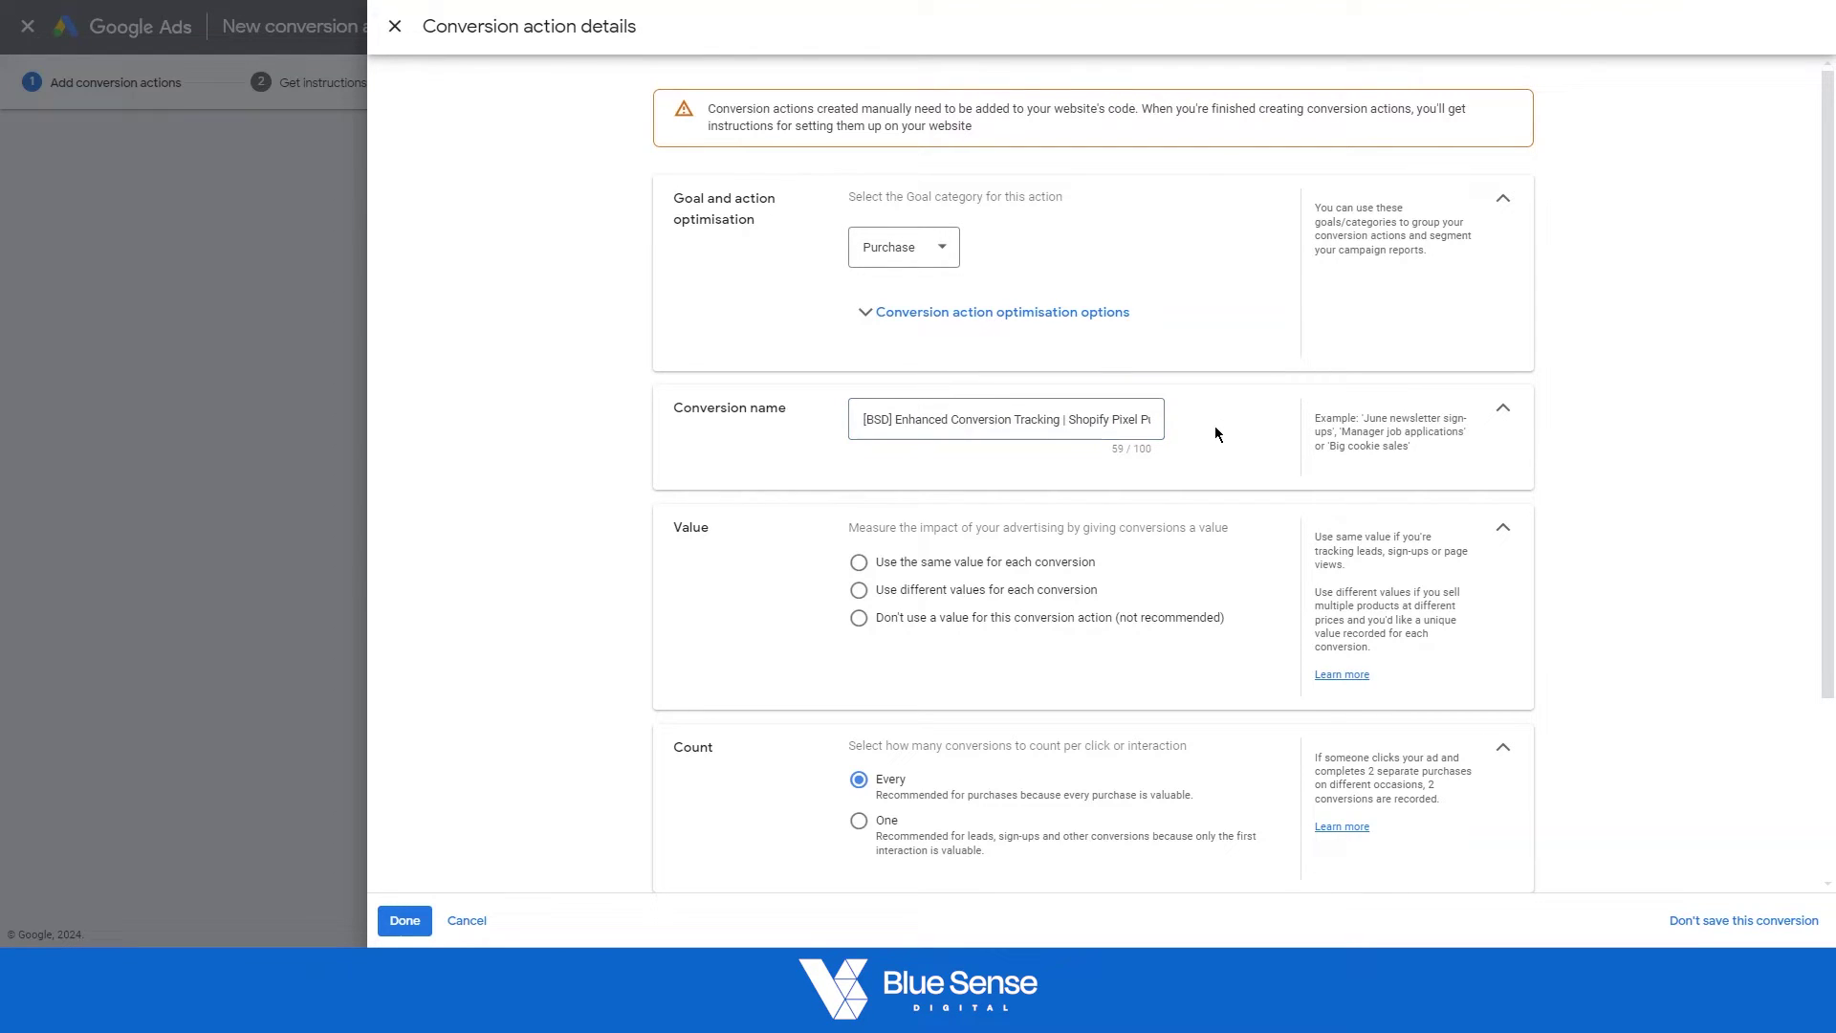
Step: Use different values for each conversion with a default value of 0
{"action": "left_click", "coordinate": [865, 594]}
{"action": "left_click", "coordinate": [1109, 687]}
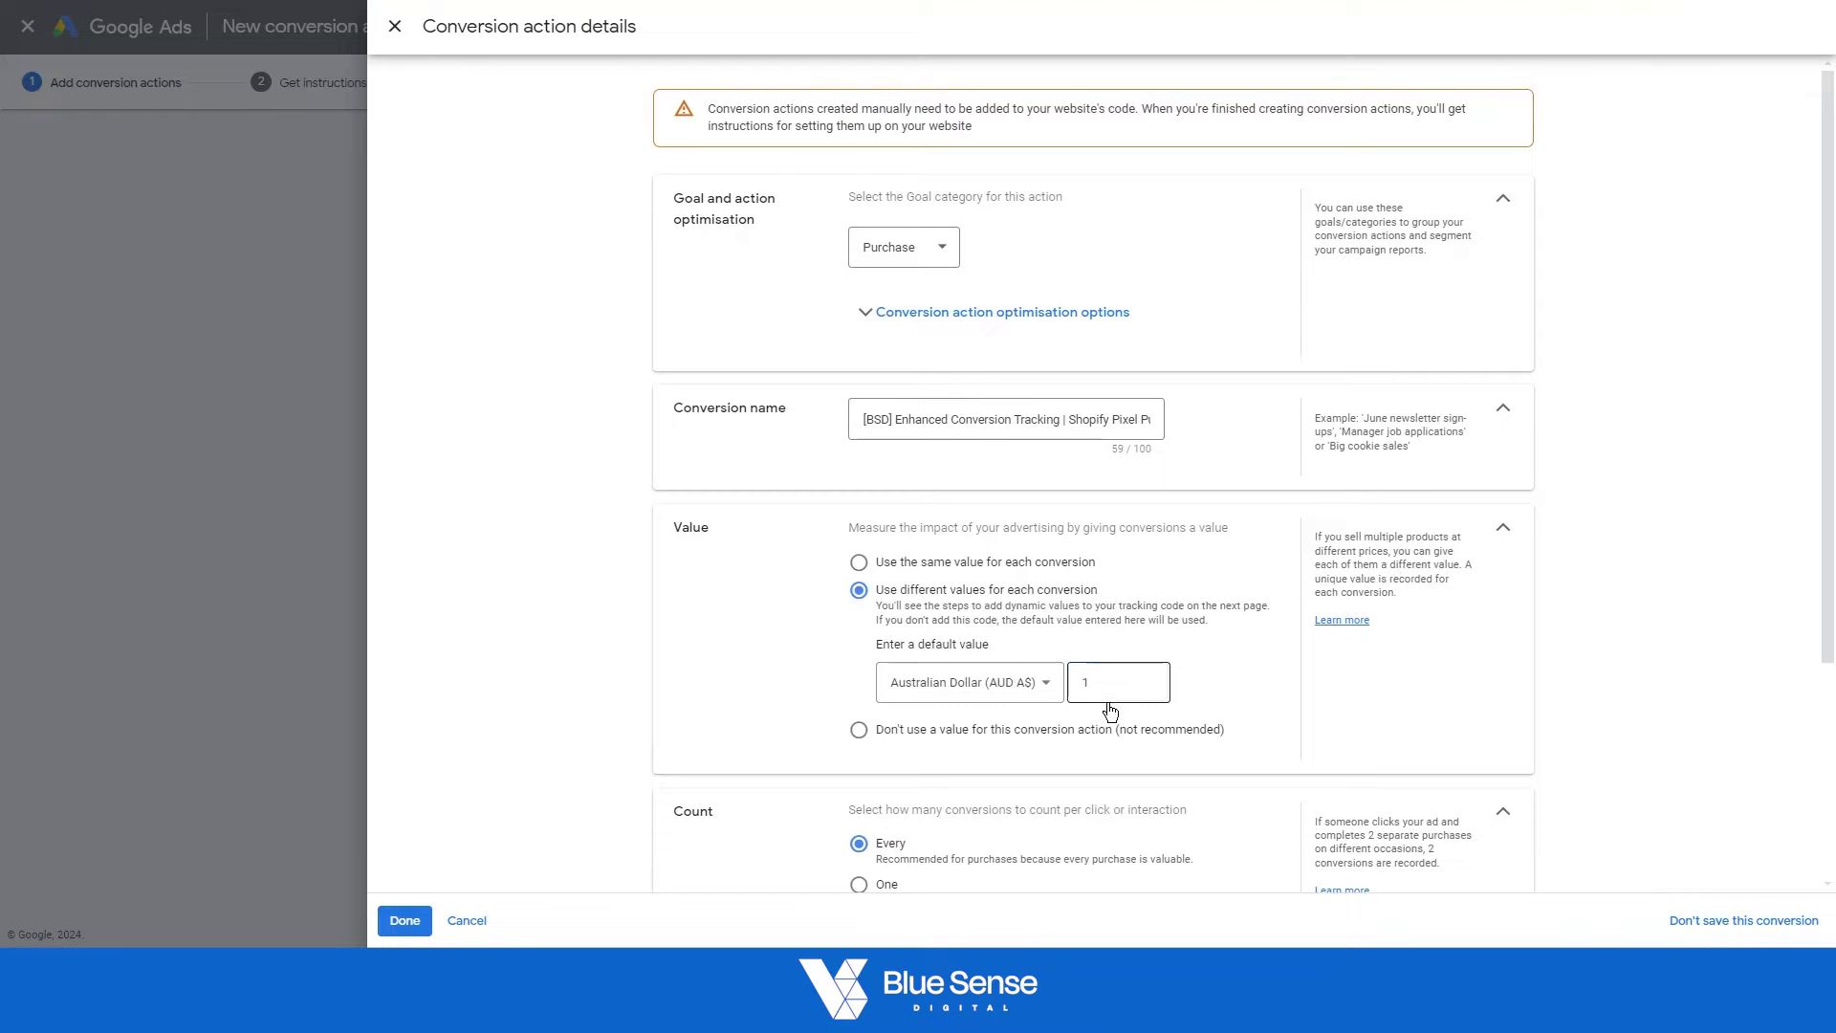
{"action": "key", "text": "BackSpace"}
{"action": "type", "text": "0"}
{"action": "left_click", "coordinate": [1215, 689]}
{"action": "left_click", "coordinate": [1098, 687]}
Step: Turn on enhanced conversions and save the conversion action details
{"action": "scroll", "coordinate": [1023, 591], "scroll_direction": "down", "scroll_amount": 3}
{"action": "scroll", "coordinate": [899, 621], "scroll_direction": "down", "scroll_amount": 1}
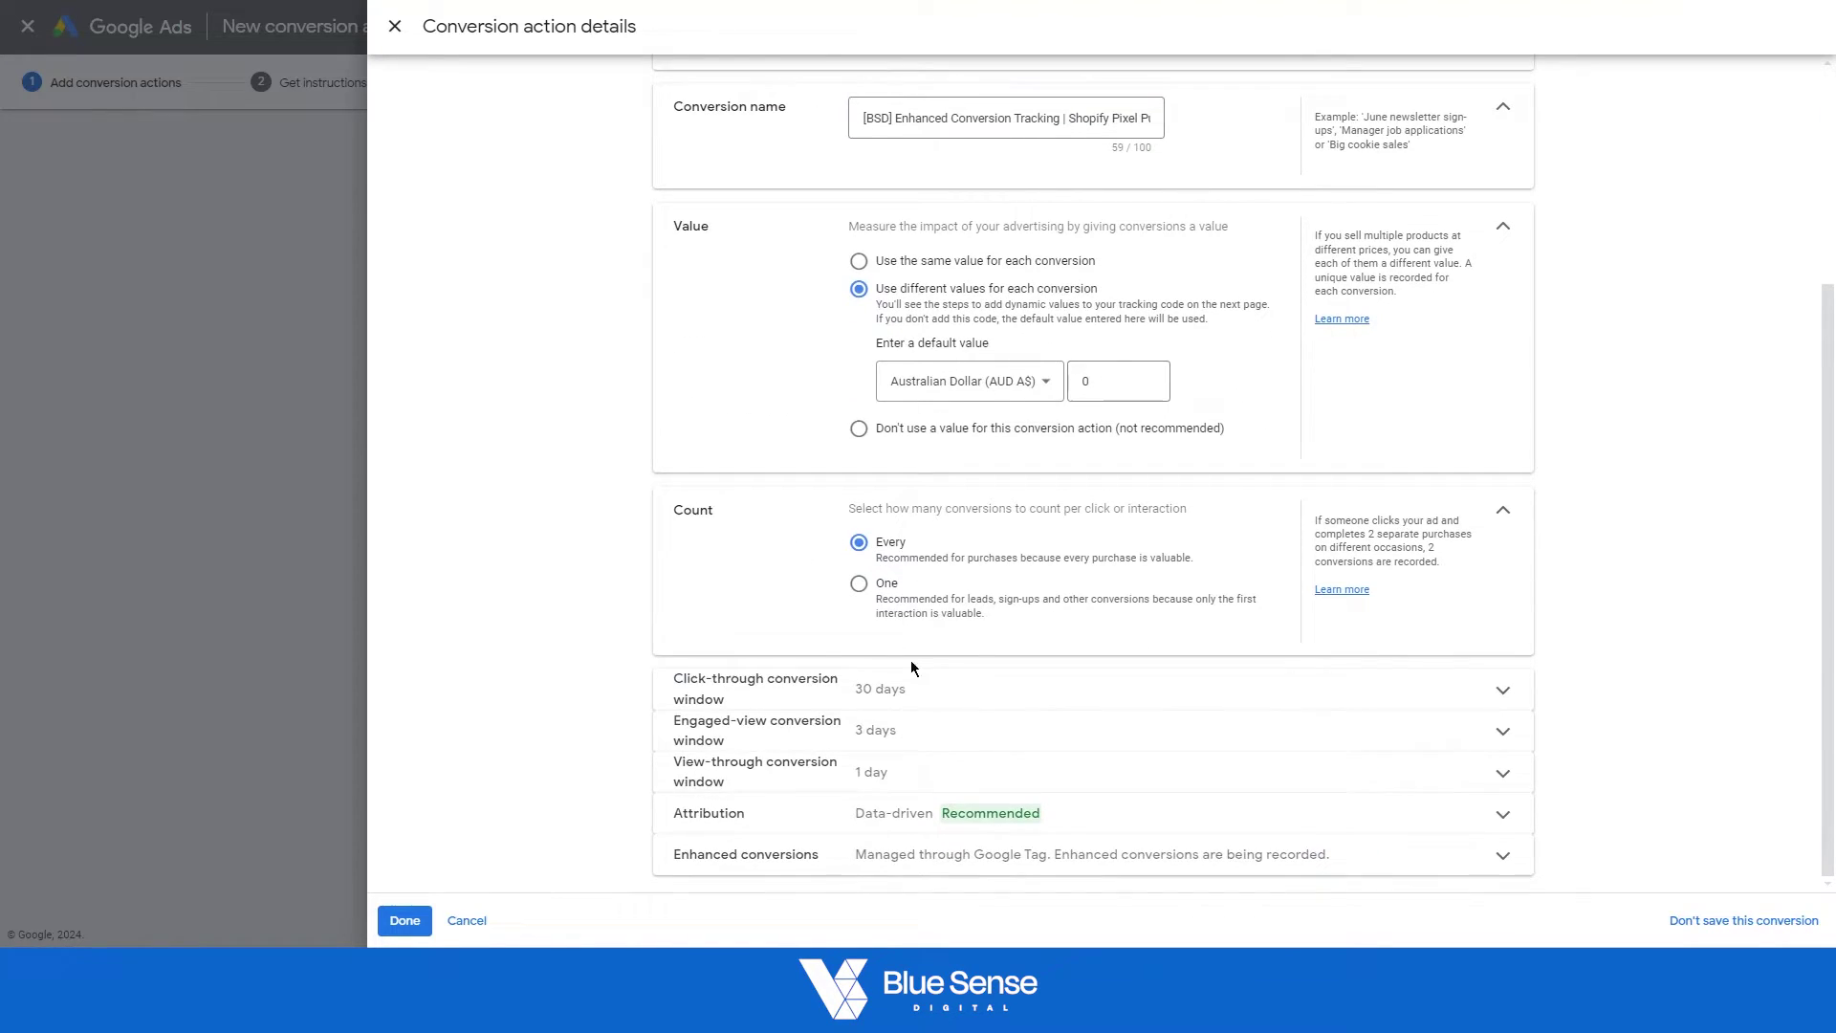
{"action": "left_click", "coordinate": [975, 861]}
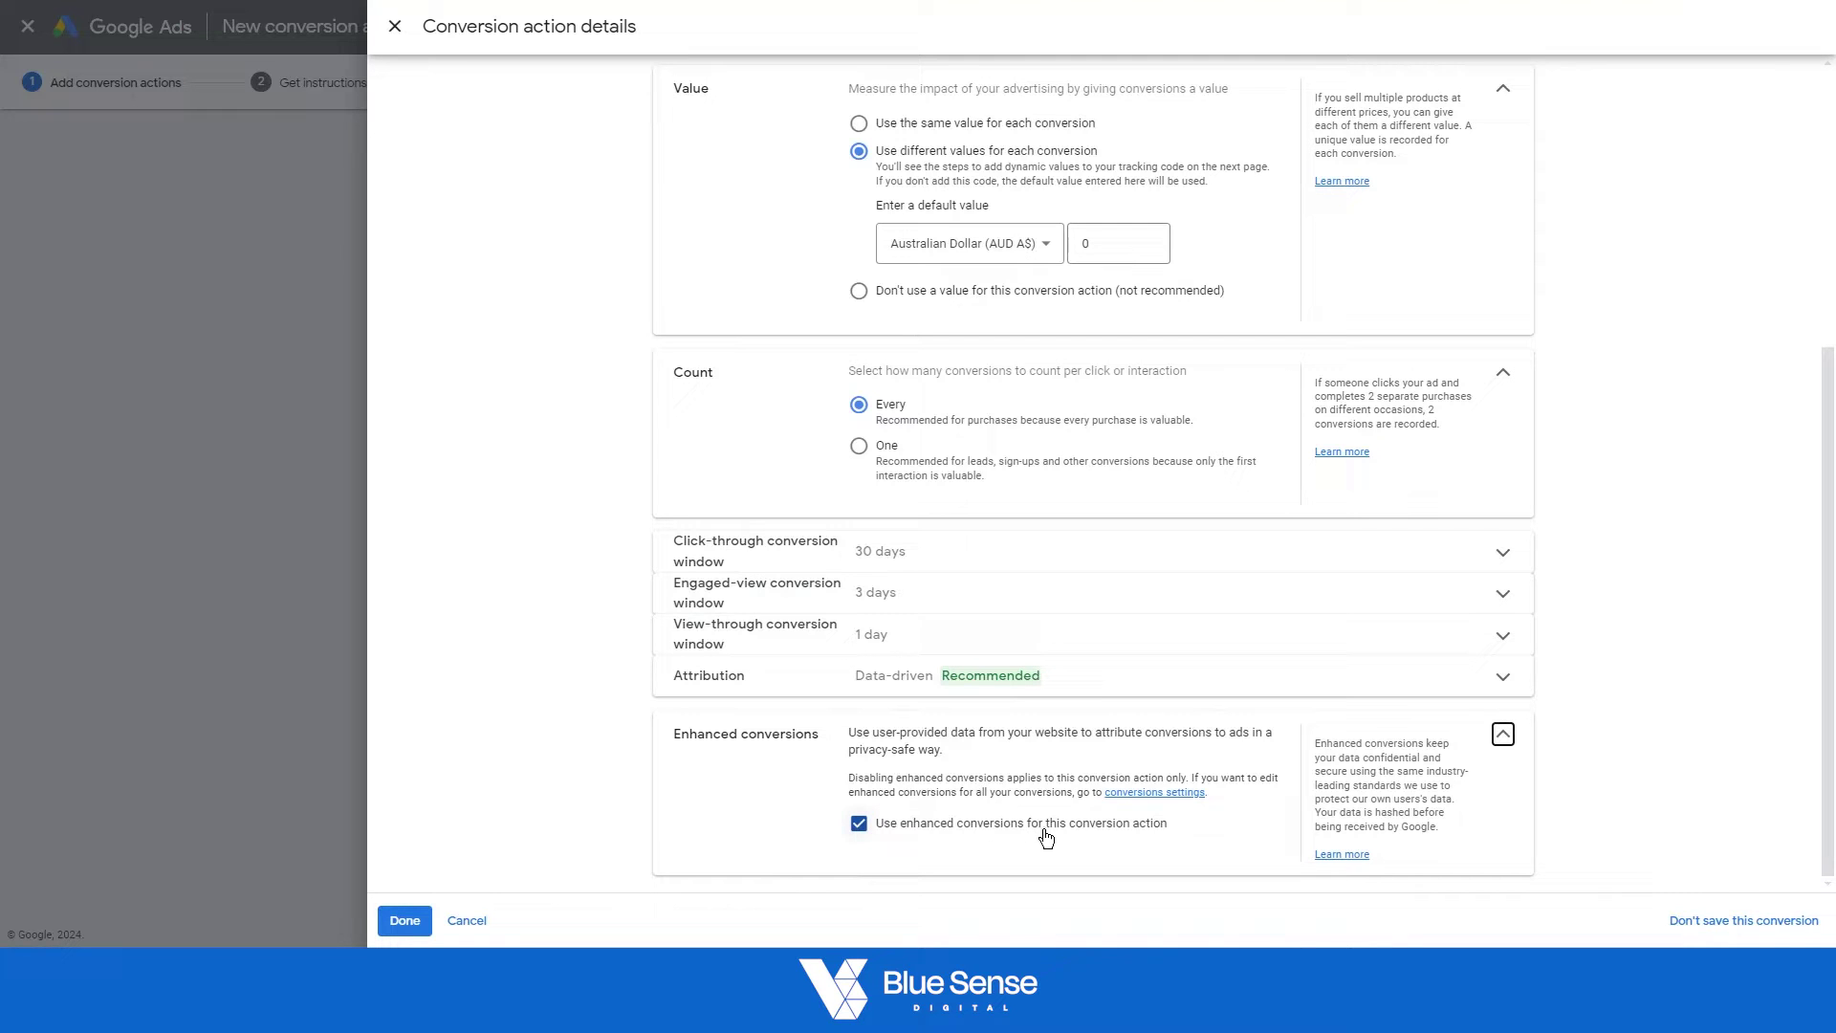
{"action": "left_click", "coordinate": [399, 920]}
Step: Save the new conversion action and continue to the finish step
{"action": "scroll", "coordinate": [574, 813], "scroll_direction": "down", "scroll_amount": 1}
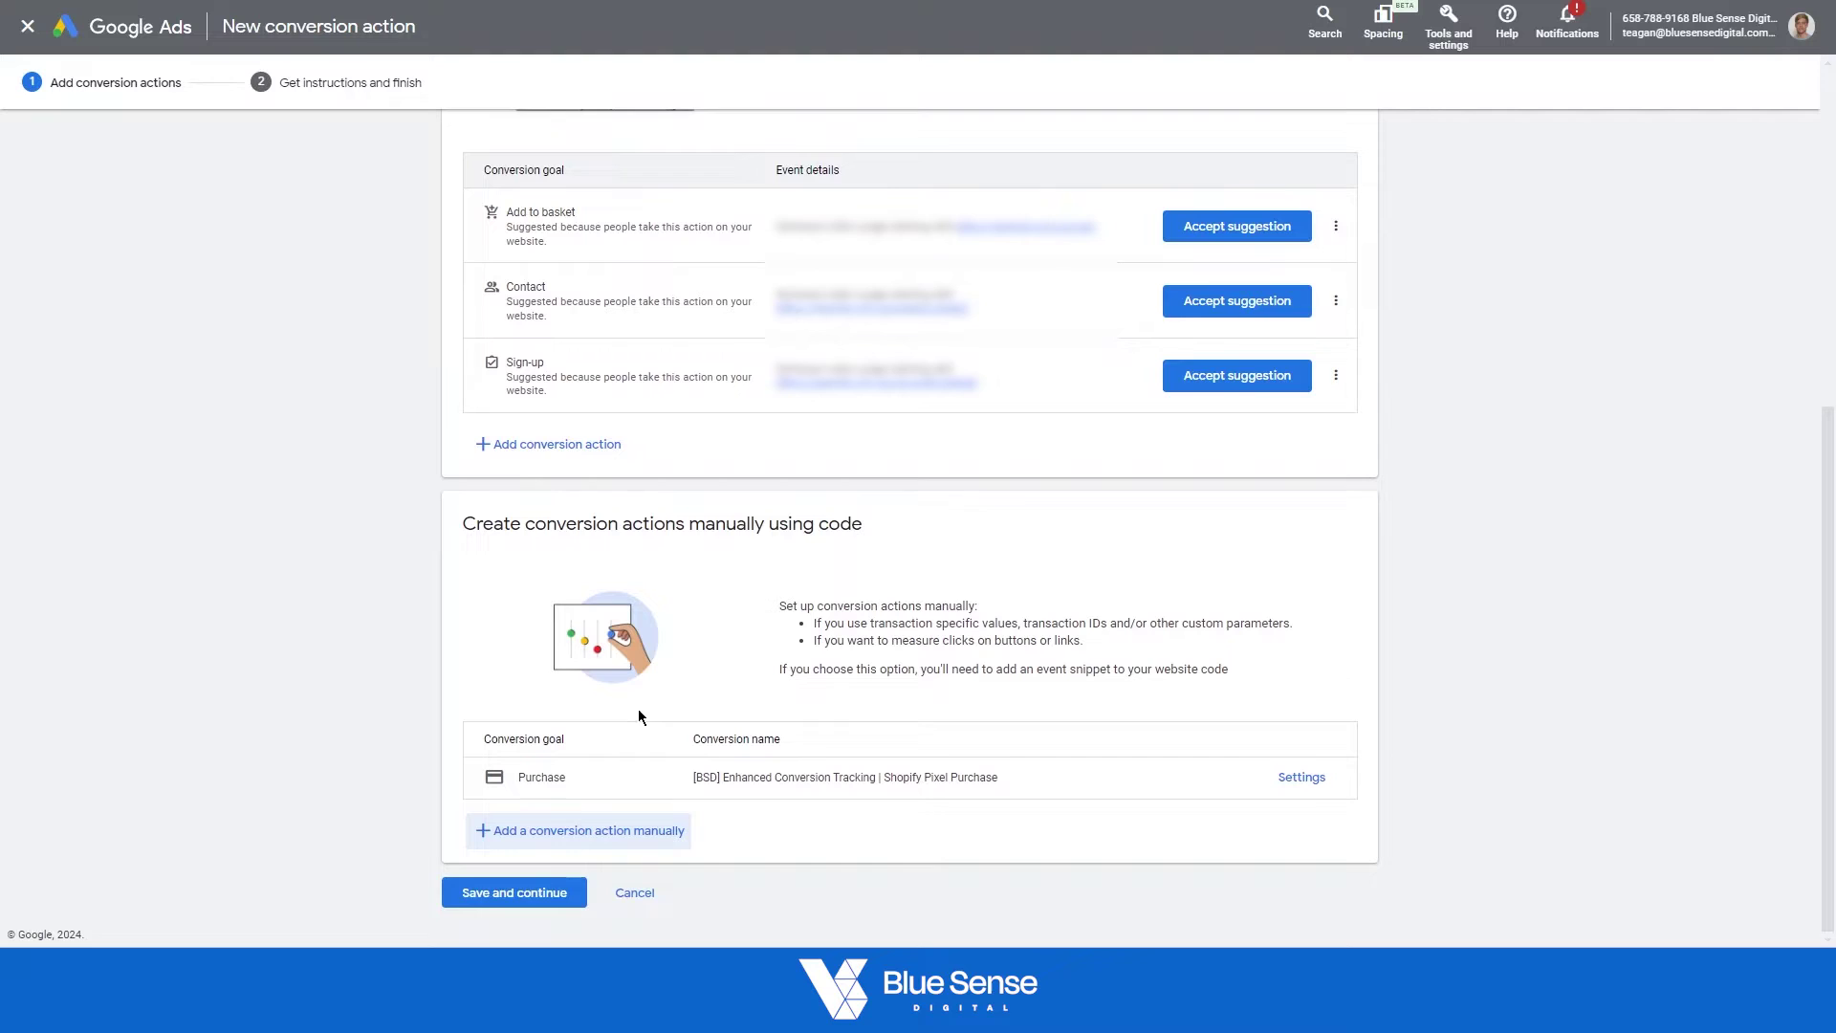
{"action": "left_click", "coordinate": [532, 894]}
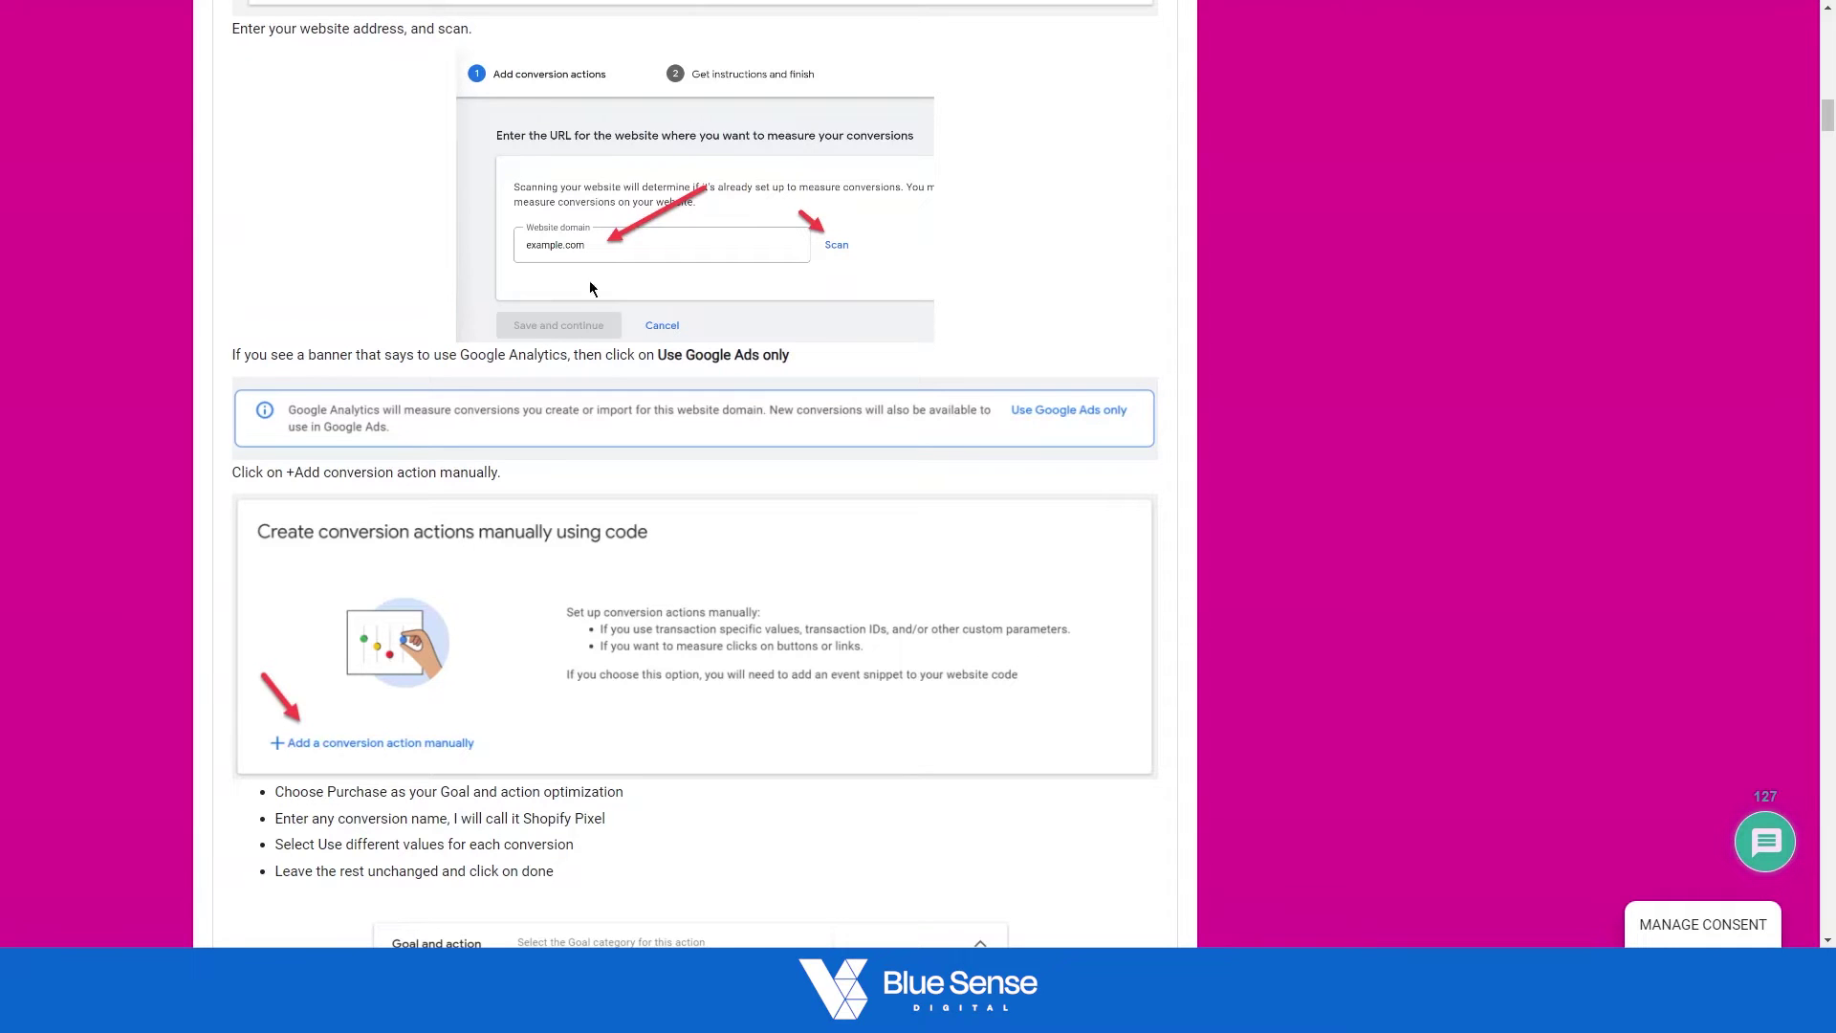
Step: Select the entire FeedArmy pixel code in the tutorial for copying
{"action": "scroll", "coordinate": [589, 280], "scroll_direction": "down", "scroll_amount": 20}
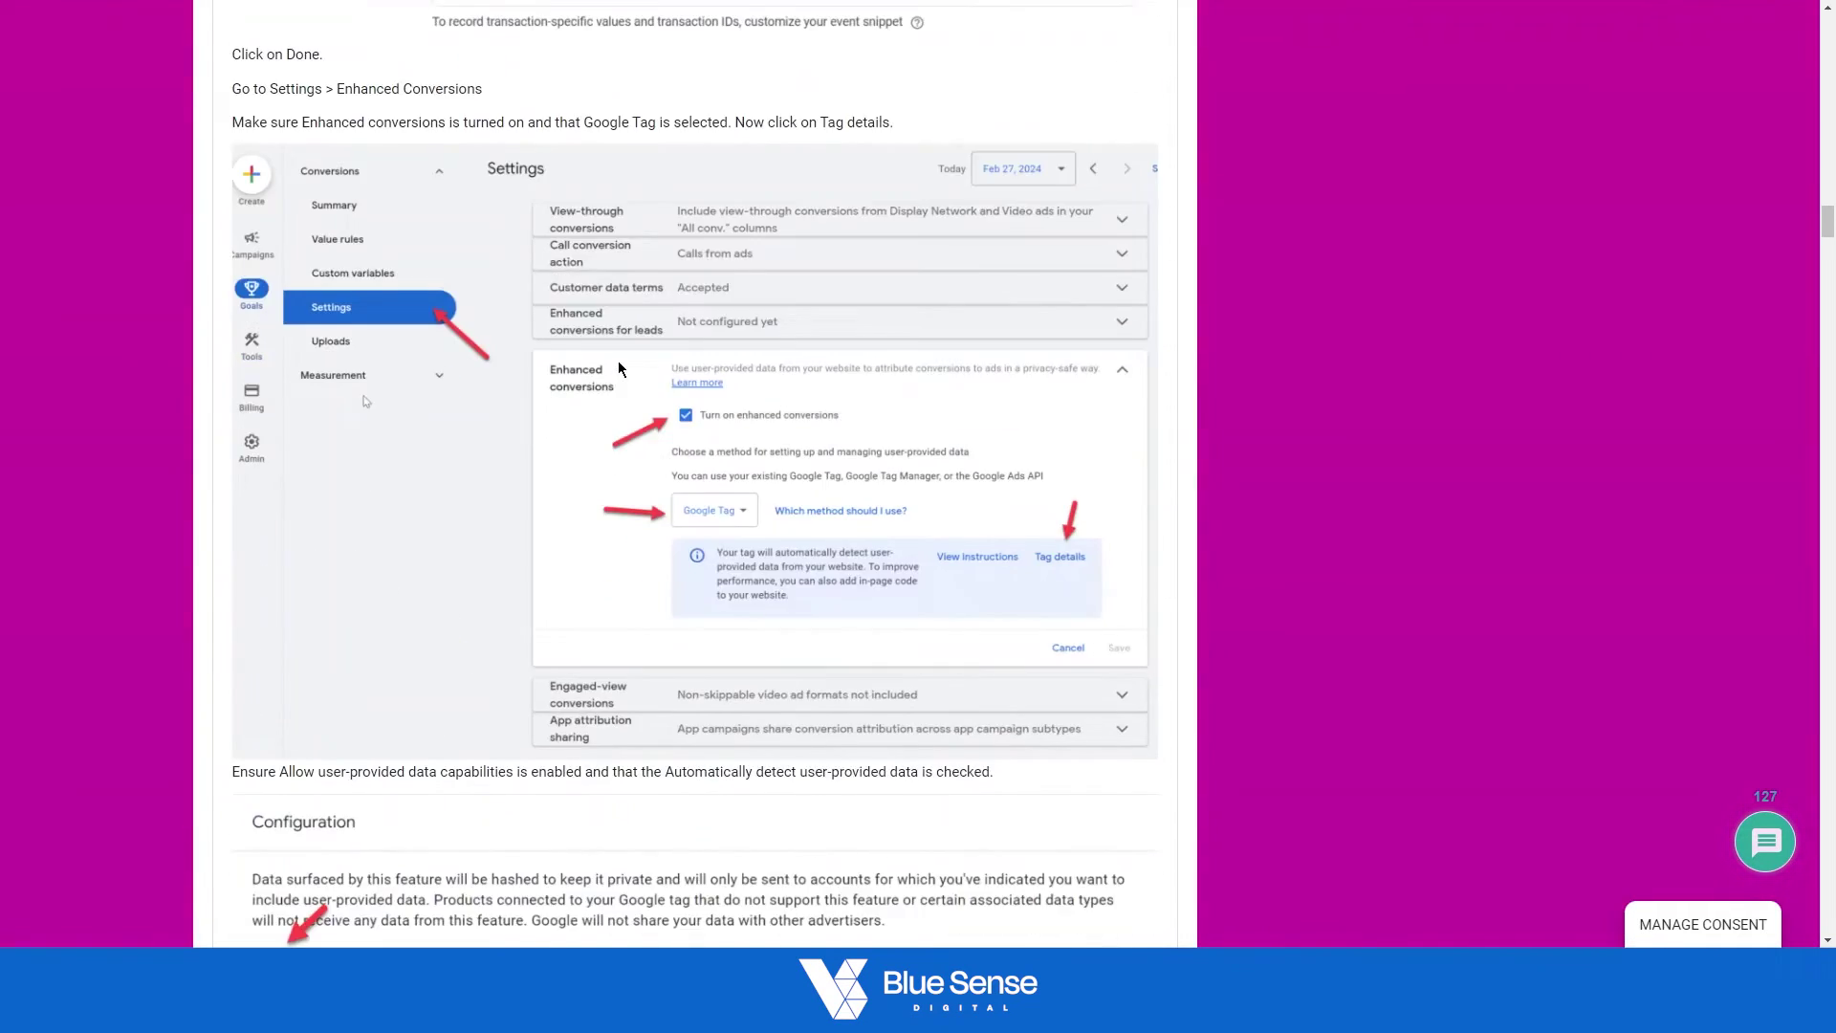
{"action": "scroll", "coordinate": [617, 369], "scroll_direction": "down", "scroll_amount": 20}
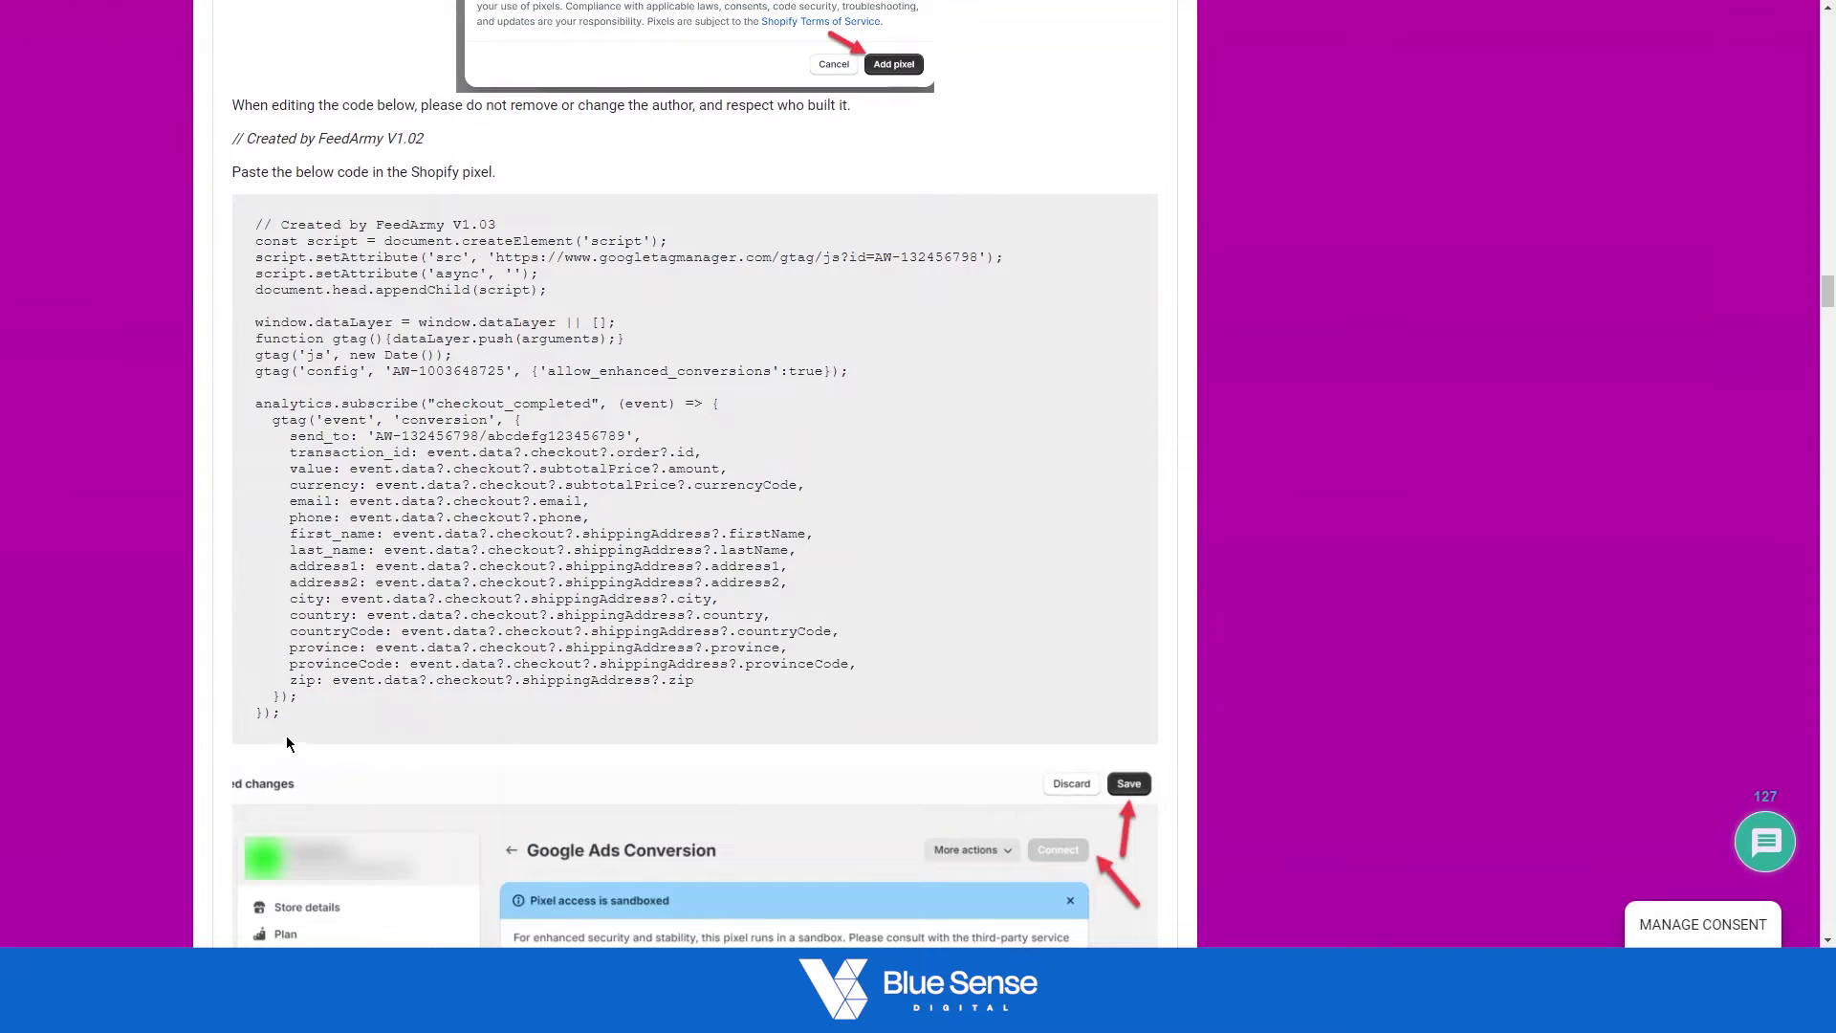
{"action": "left_click_drag", "start_coordinate": [285, 736], "coordinate": [207, 221]}
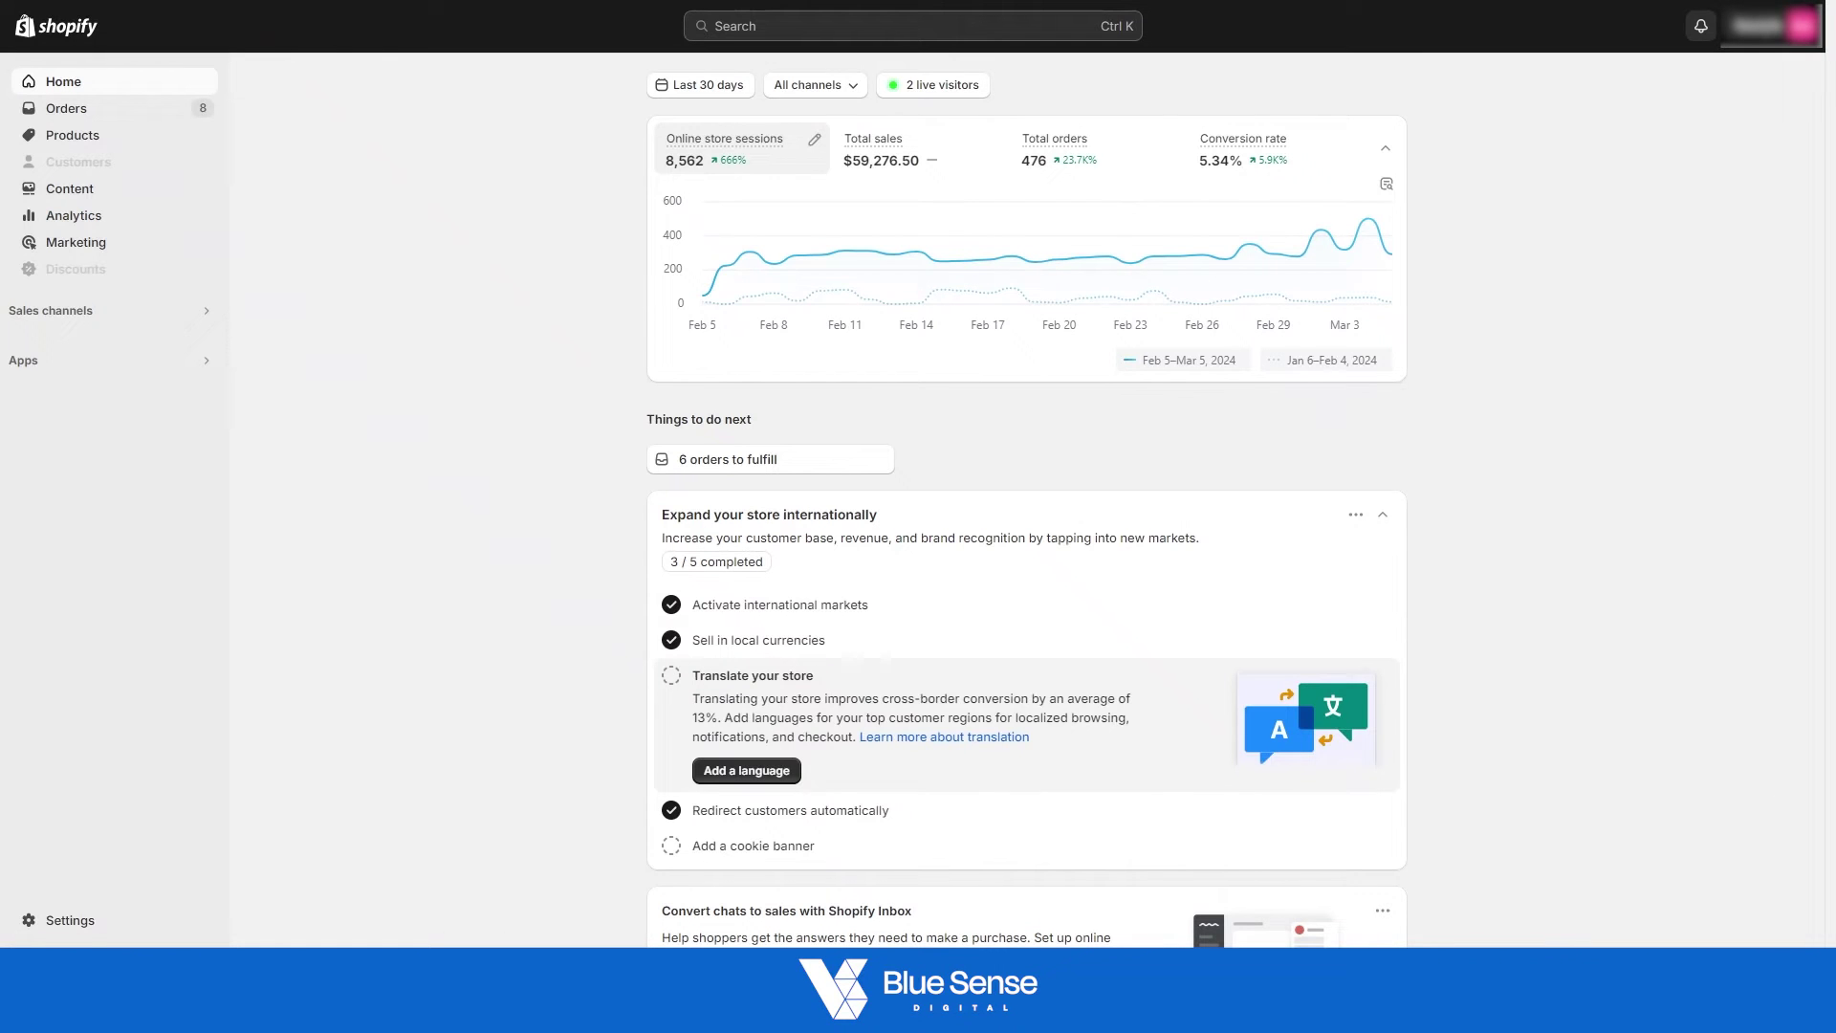
Step: Create a Shopify custom pixel named 'Google Ads Conversion Tracking' under Customer events
{"action": "left_click", "coordinate": [60, 920]}
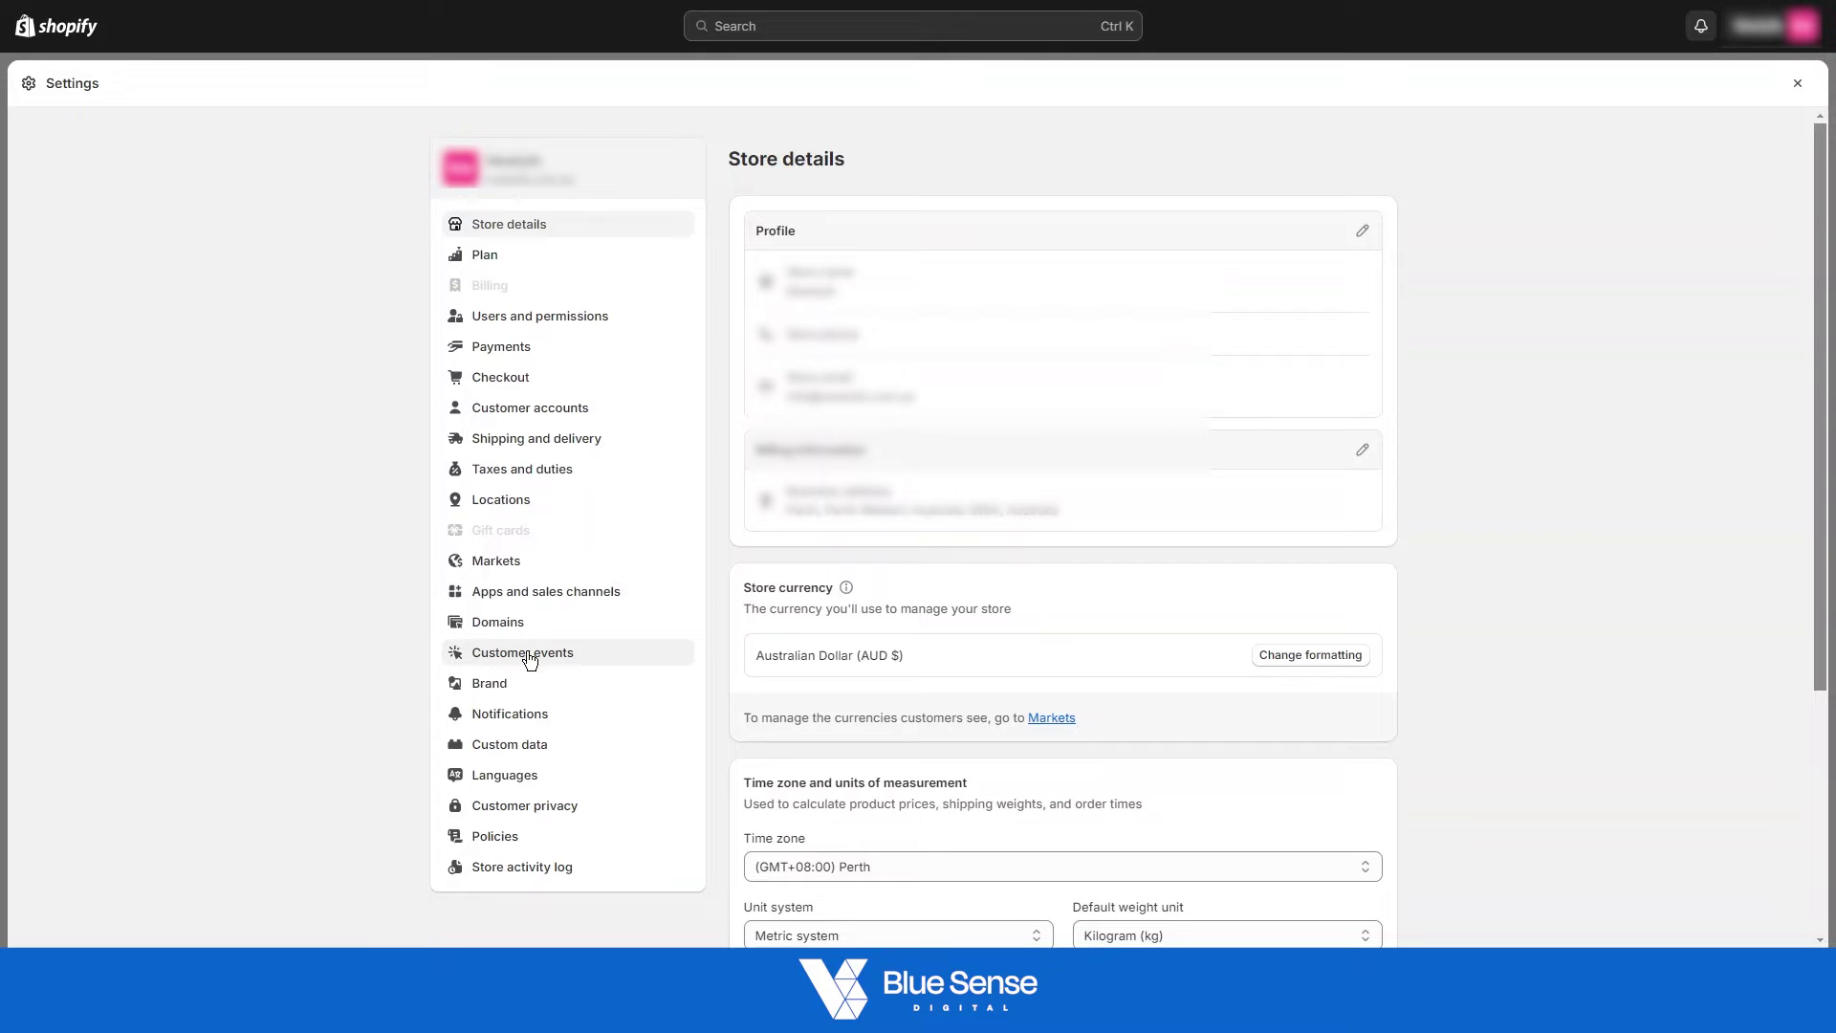
{"action": "left_click", "coordinate": [478, 658]}
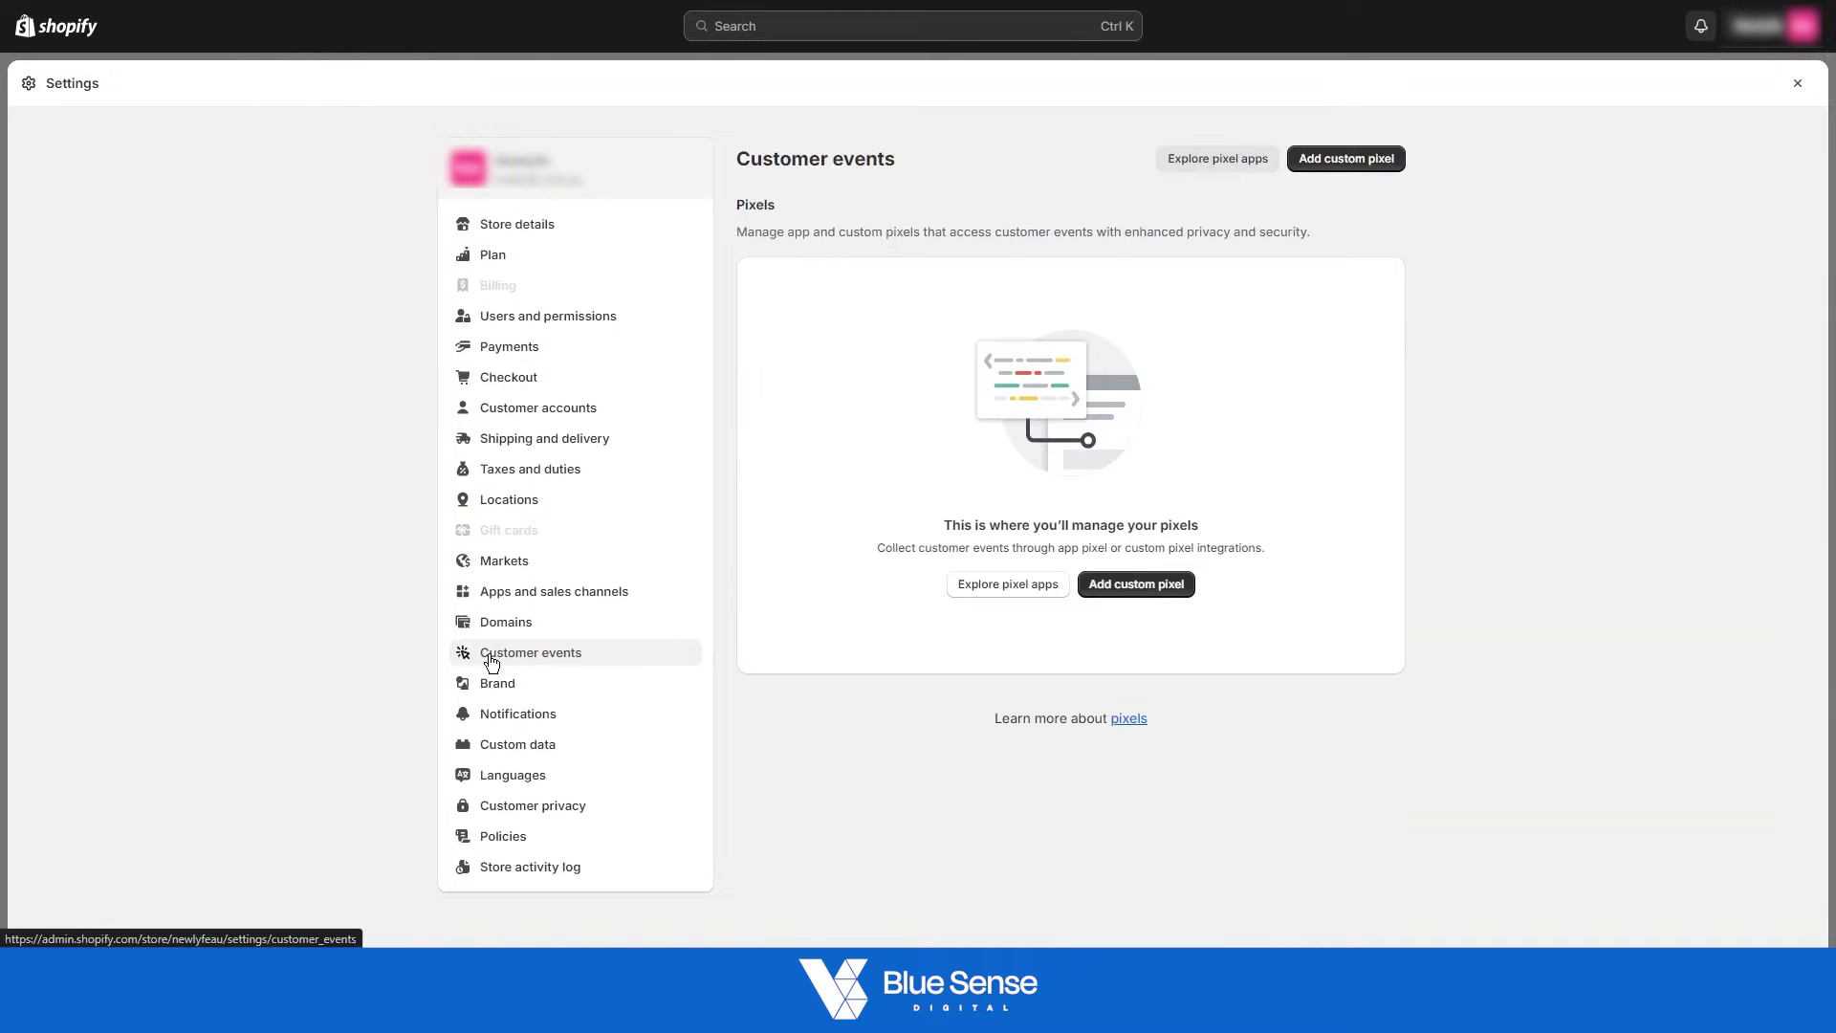
{"action": "left_click", "coordinate": [1155, 594]}
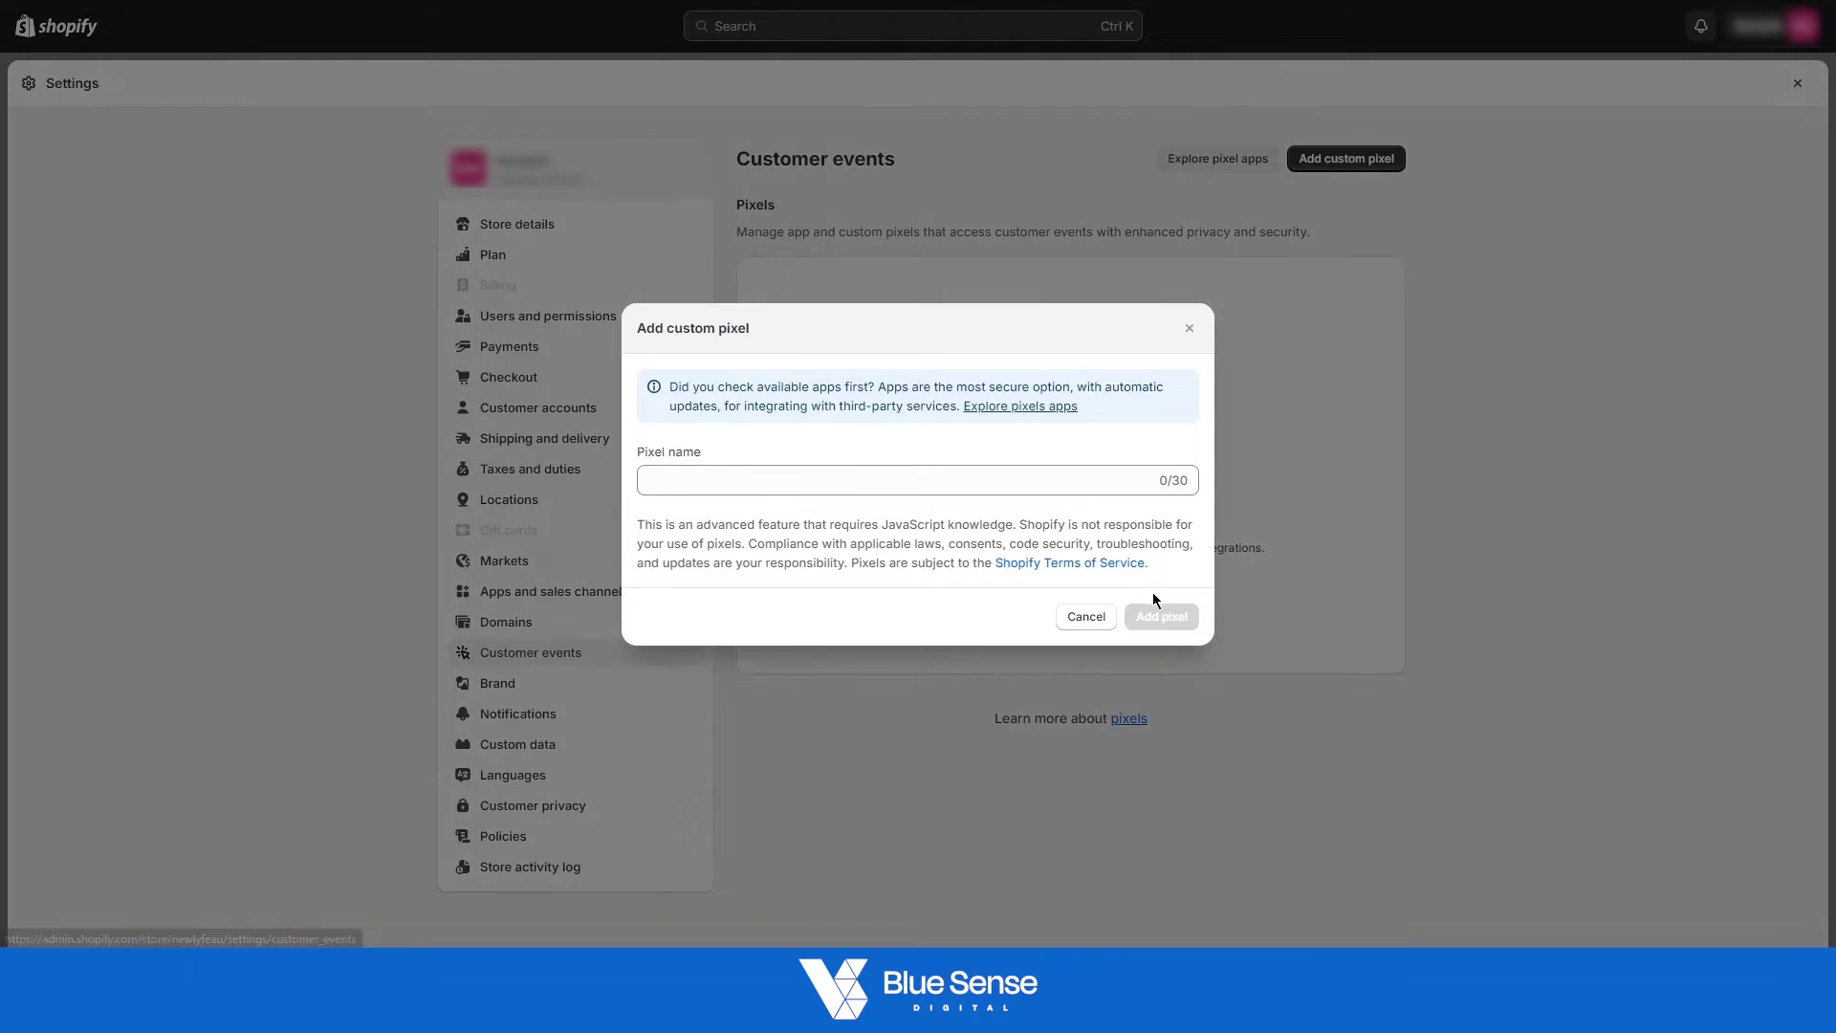
{"action": "left_click", "coordinate": [832, 480]}
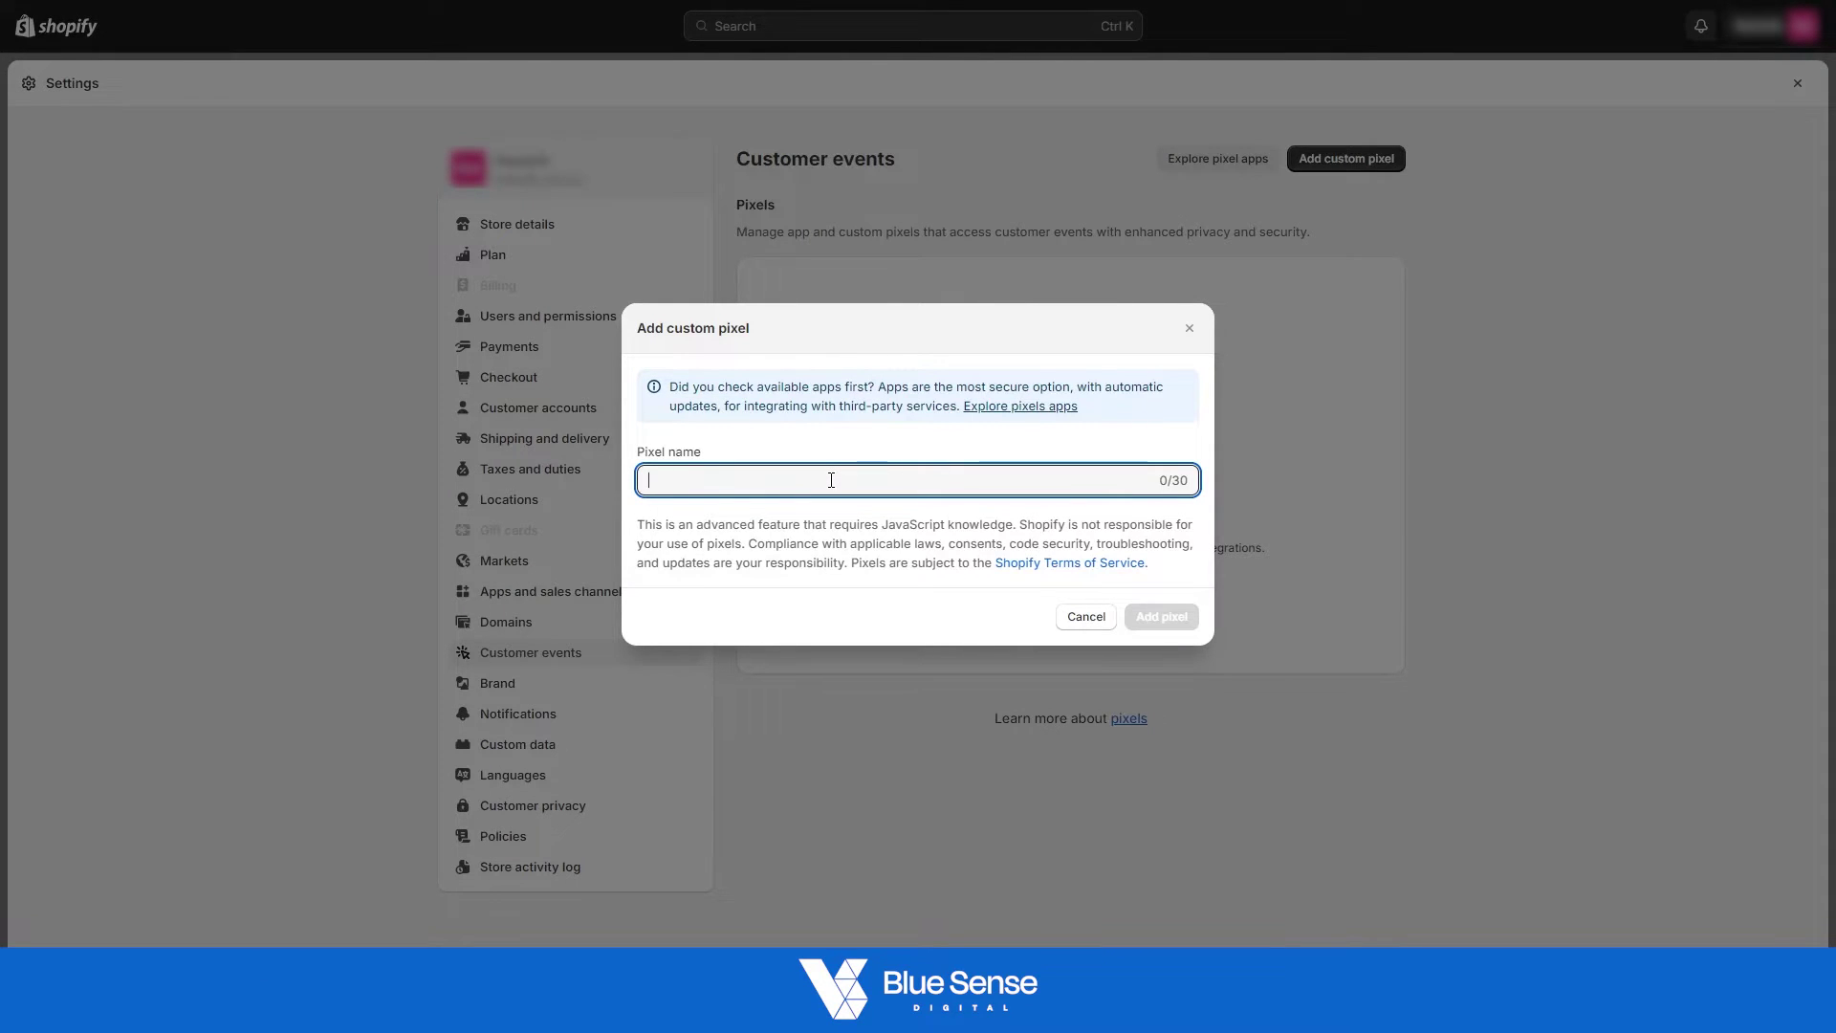
{"action": "type", "text": "Google A"}
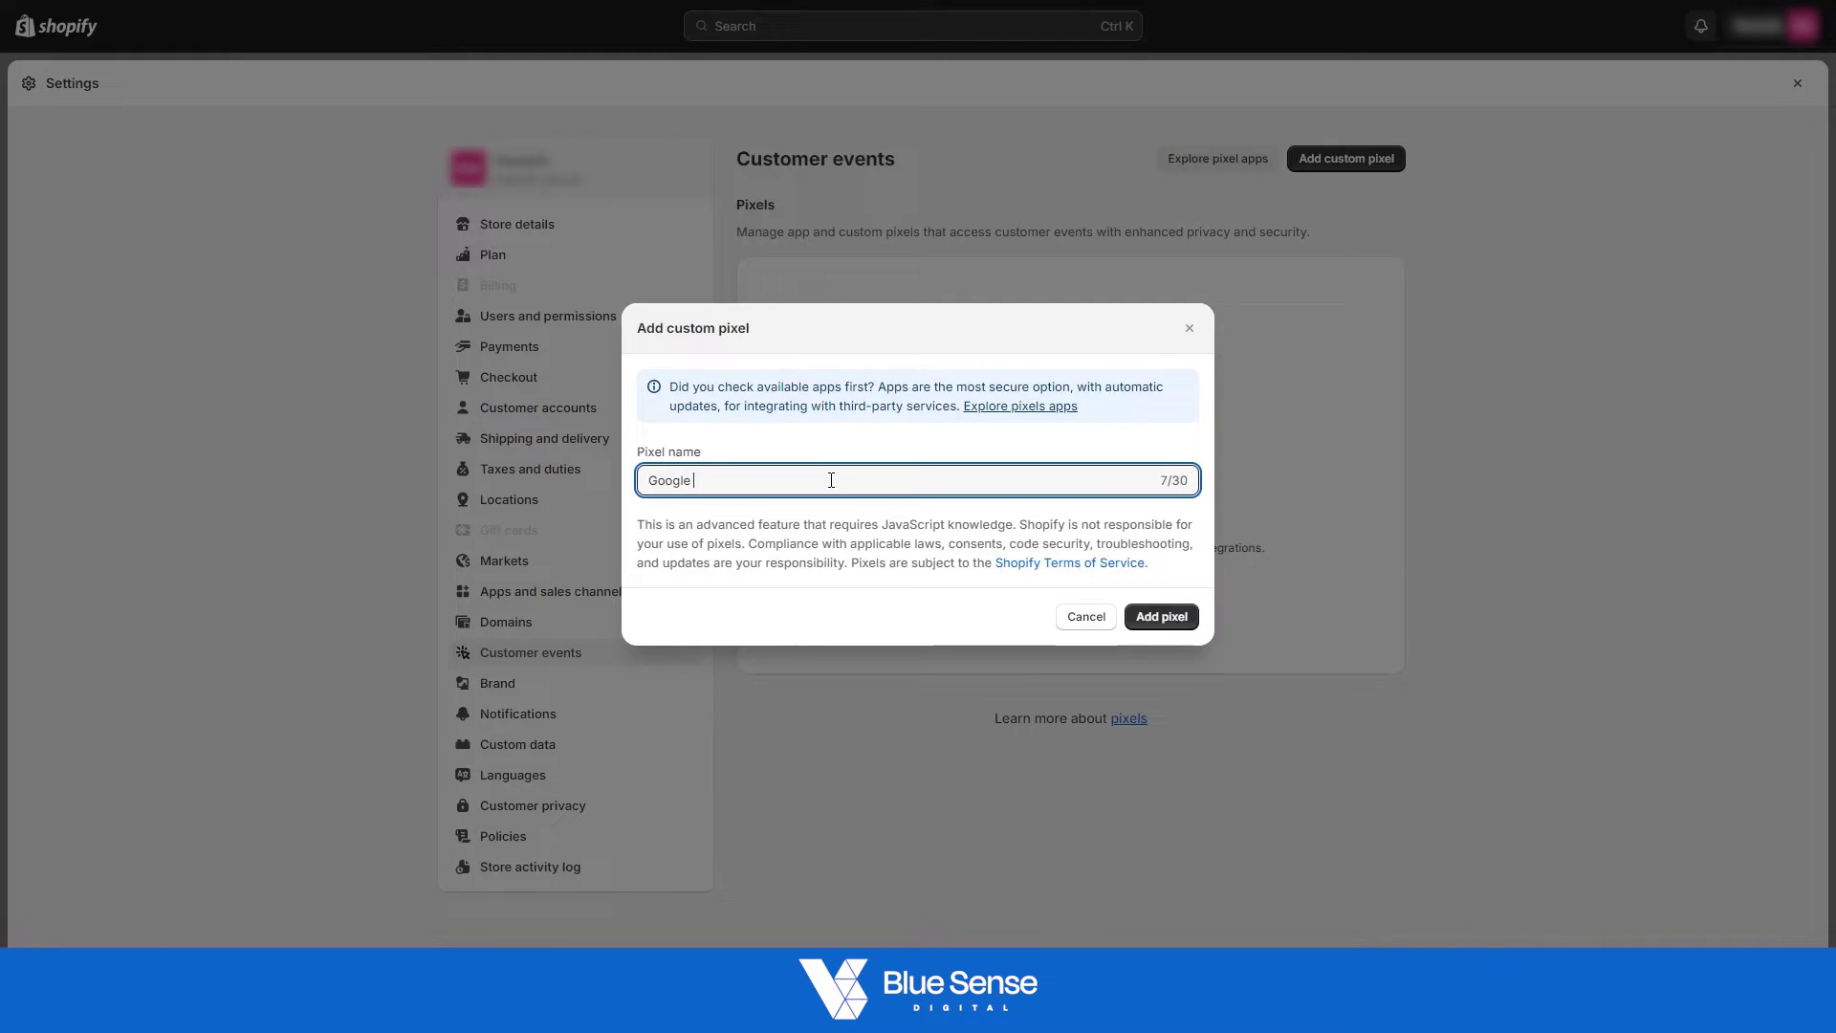
{"action": "type", "text": "ds Conversion Tracking"}
{"action": "left_click", "coordinate": [1178, 622]}
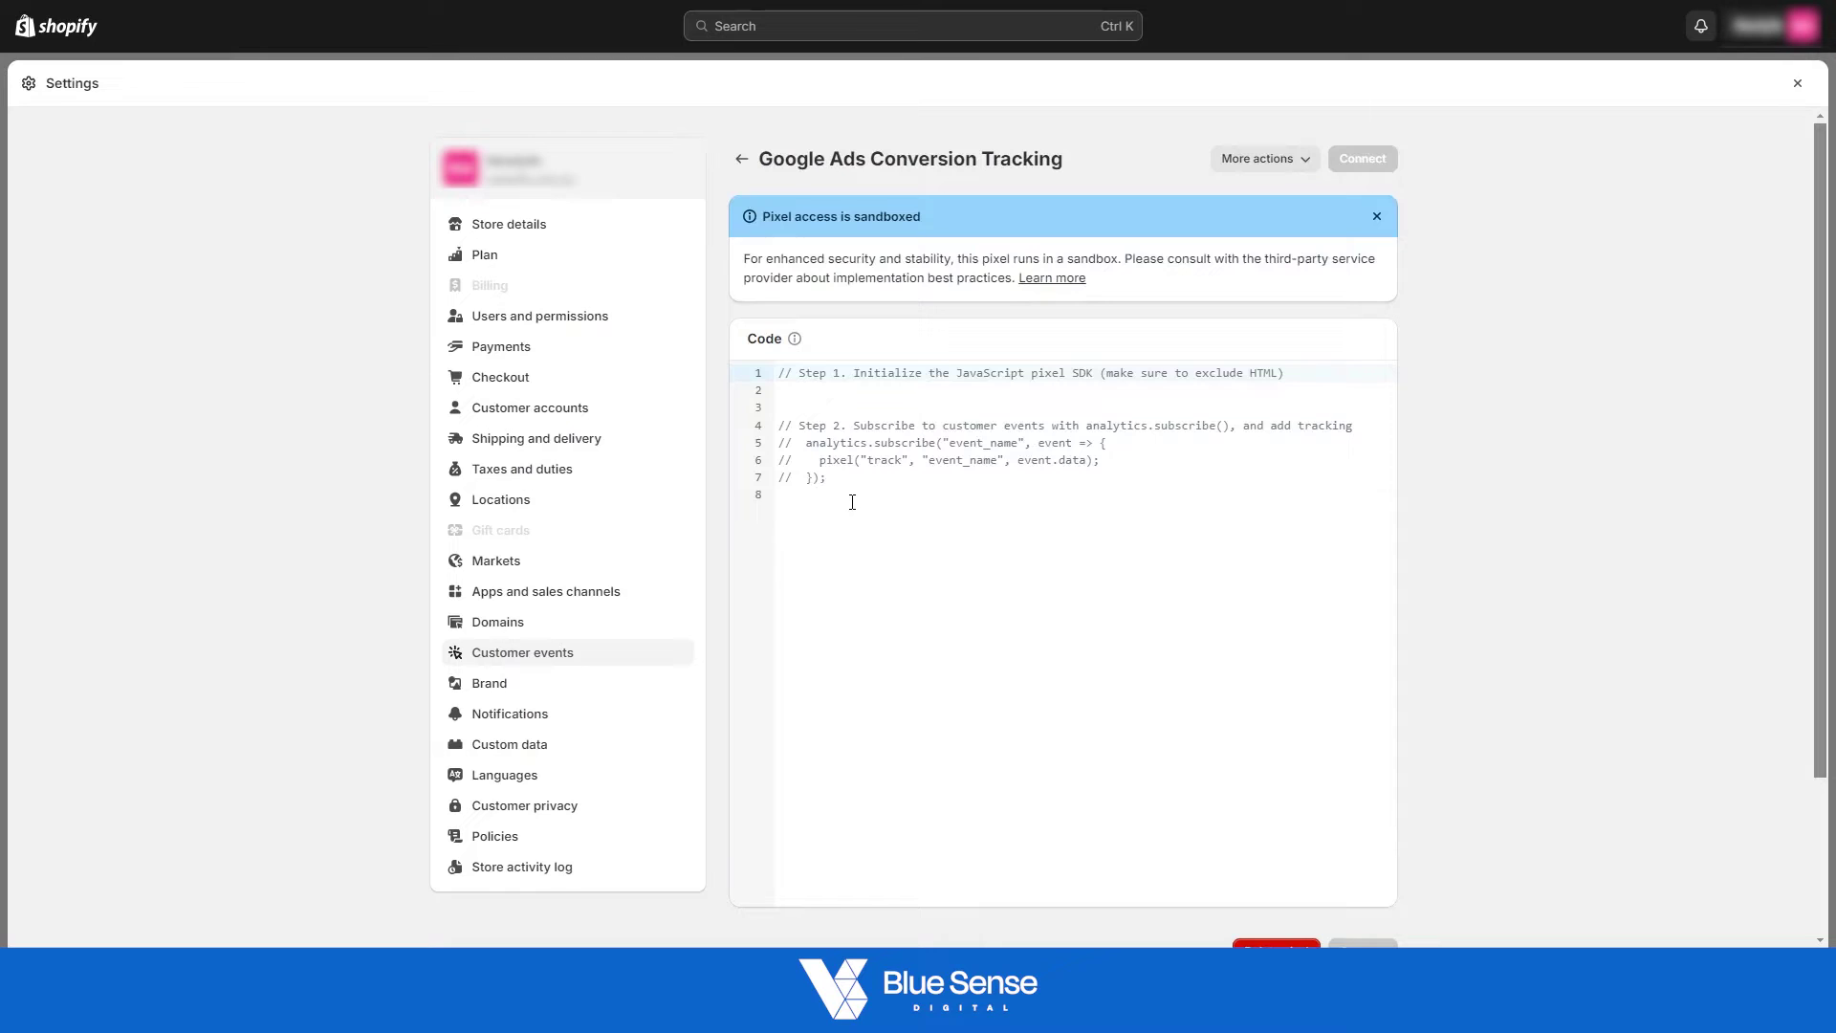
Step: Replace the pixel's template code with the pasted FeedArmy Google Ads script
{"action": "left_click_drag", "start_coordinate": [910, 499], "coordinate": [742, 362]}
{"action": "key", "text": "BackSpace"}
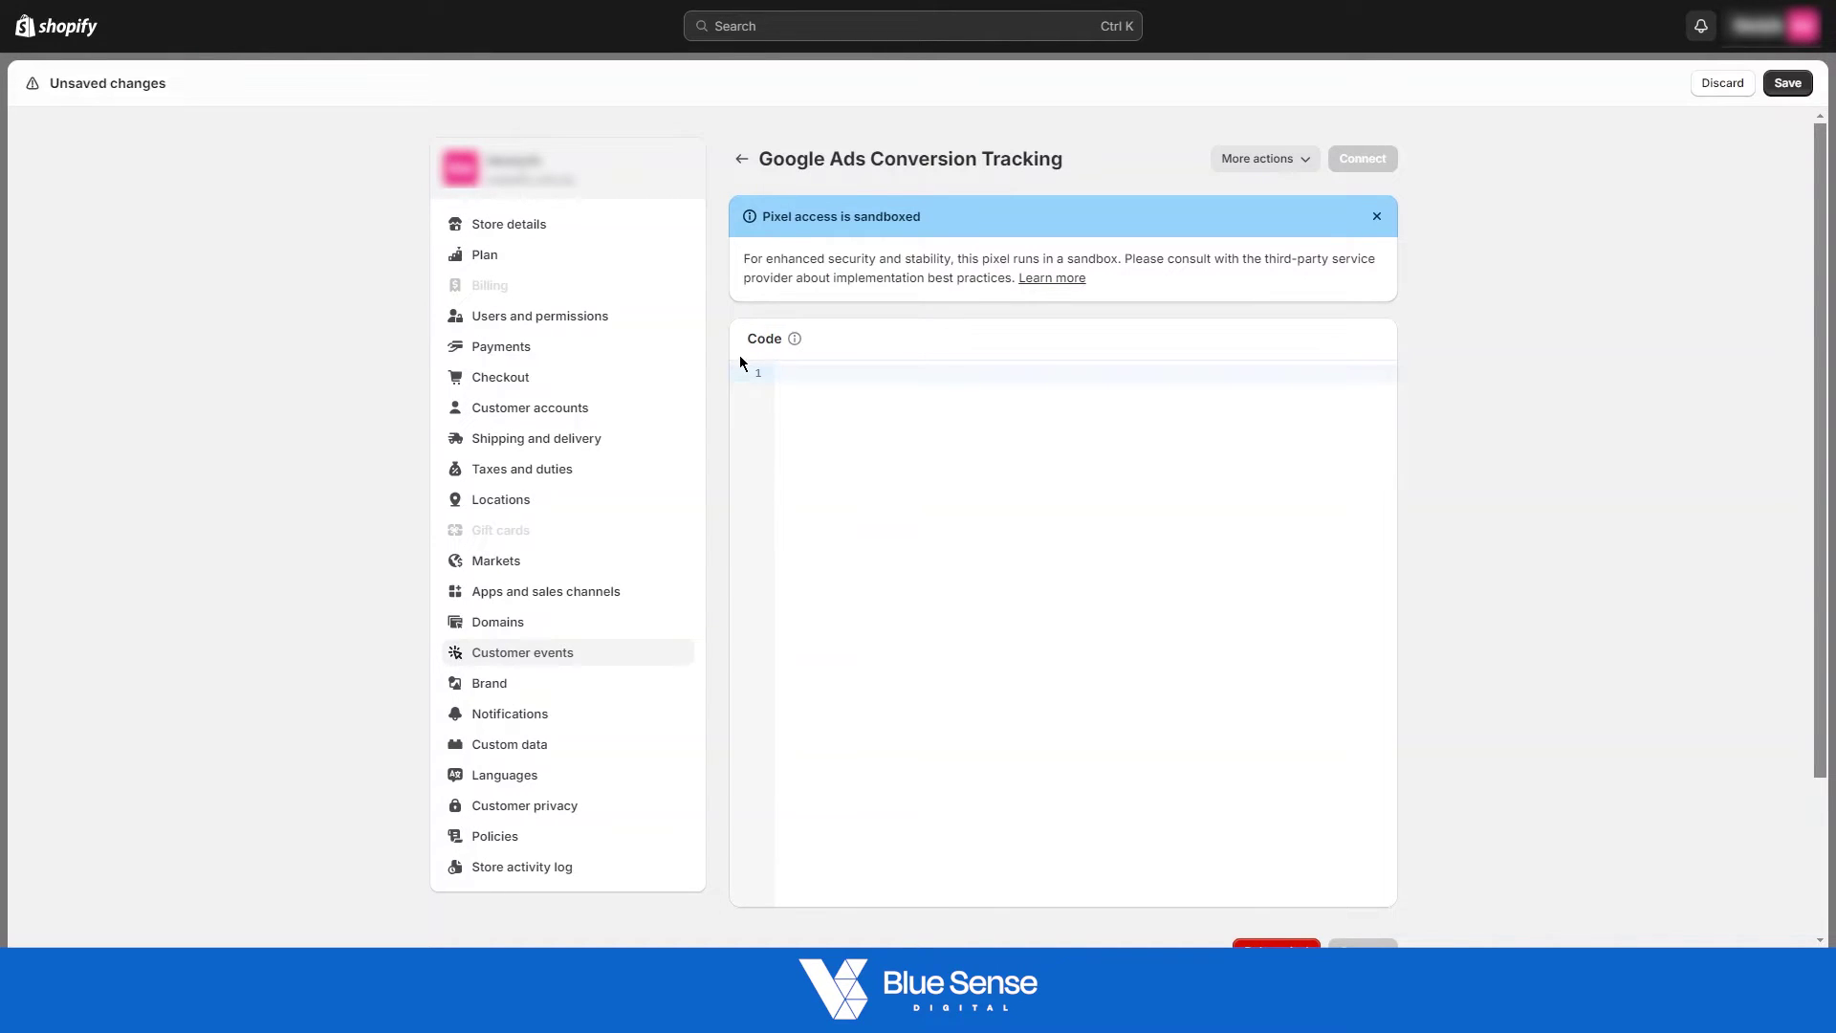
{"action": "key", "text": "ctrl+v"}
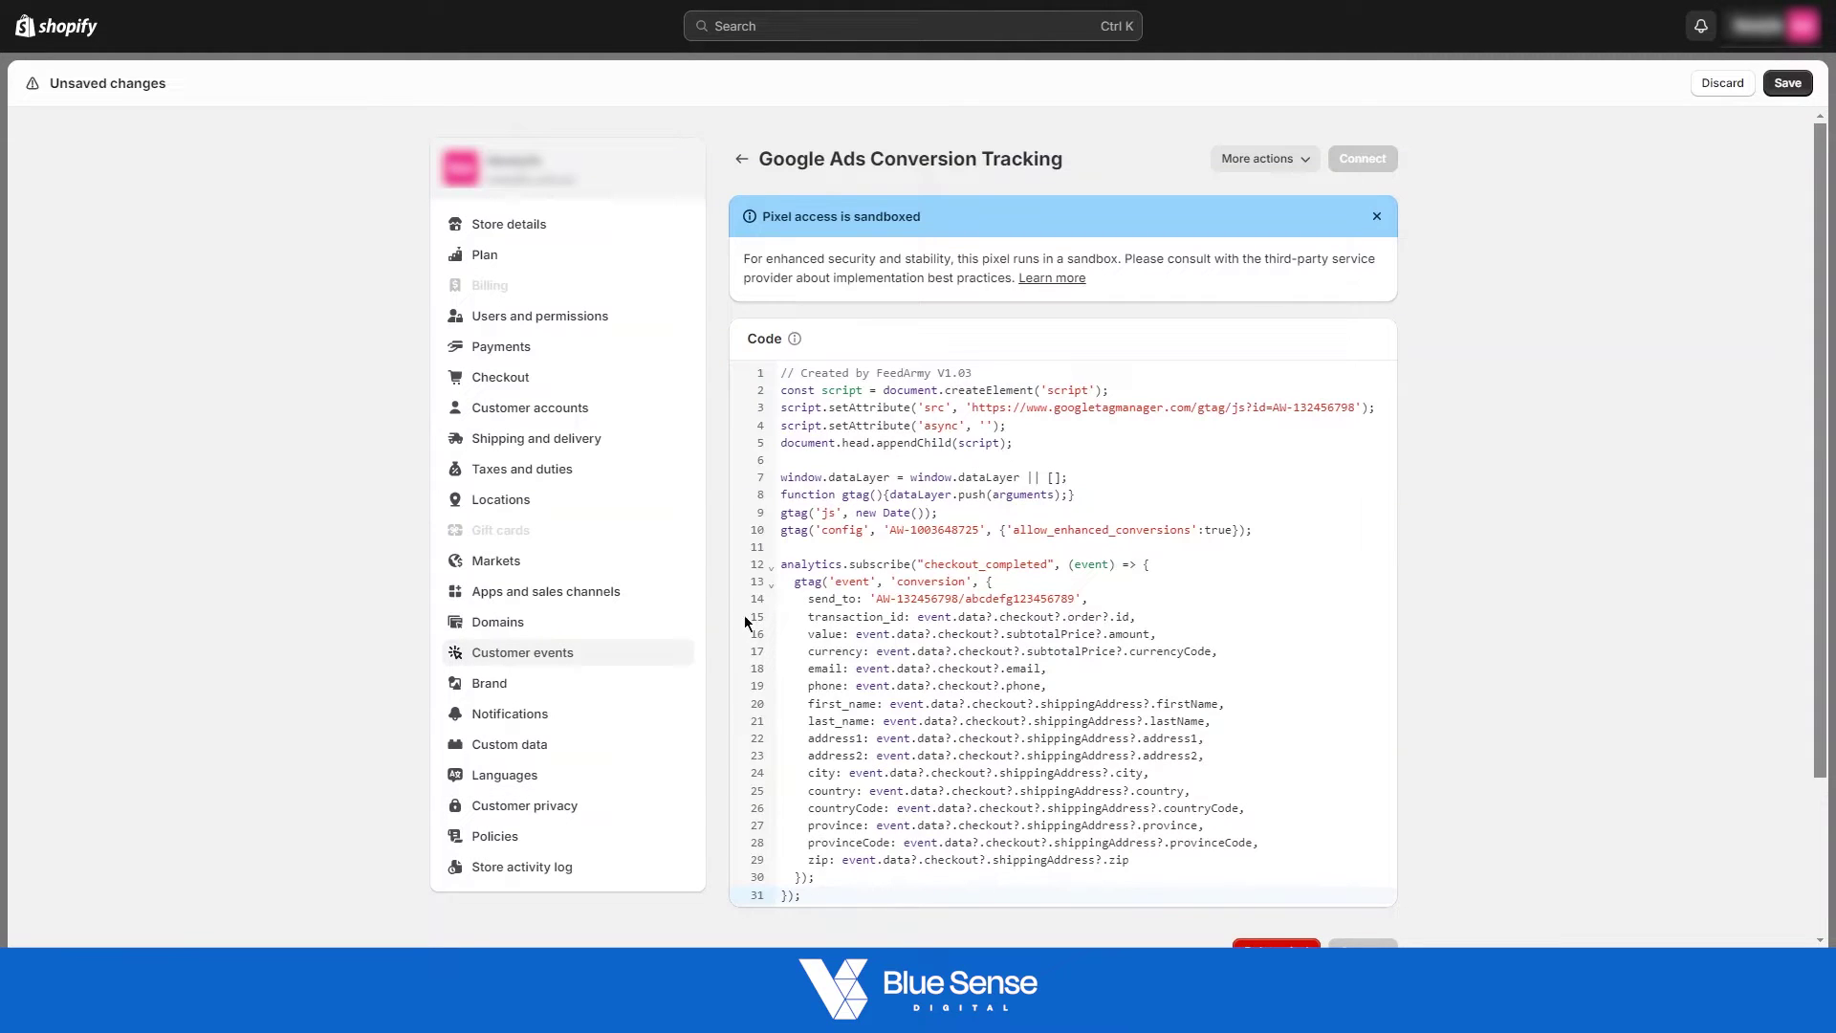
{"action": "scroll", "coordinate": [944, 473], "scroll_direction": "down", "scroll_amount": 3}
{"action": "scroll", "coordinate": [944, 473], "scroll_direction": "up", "scroll_amount": 3}
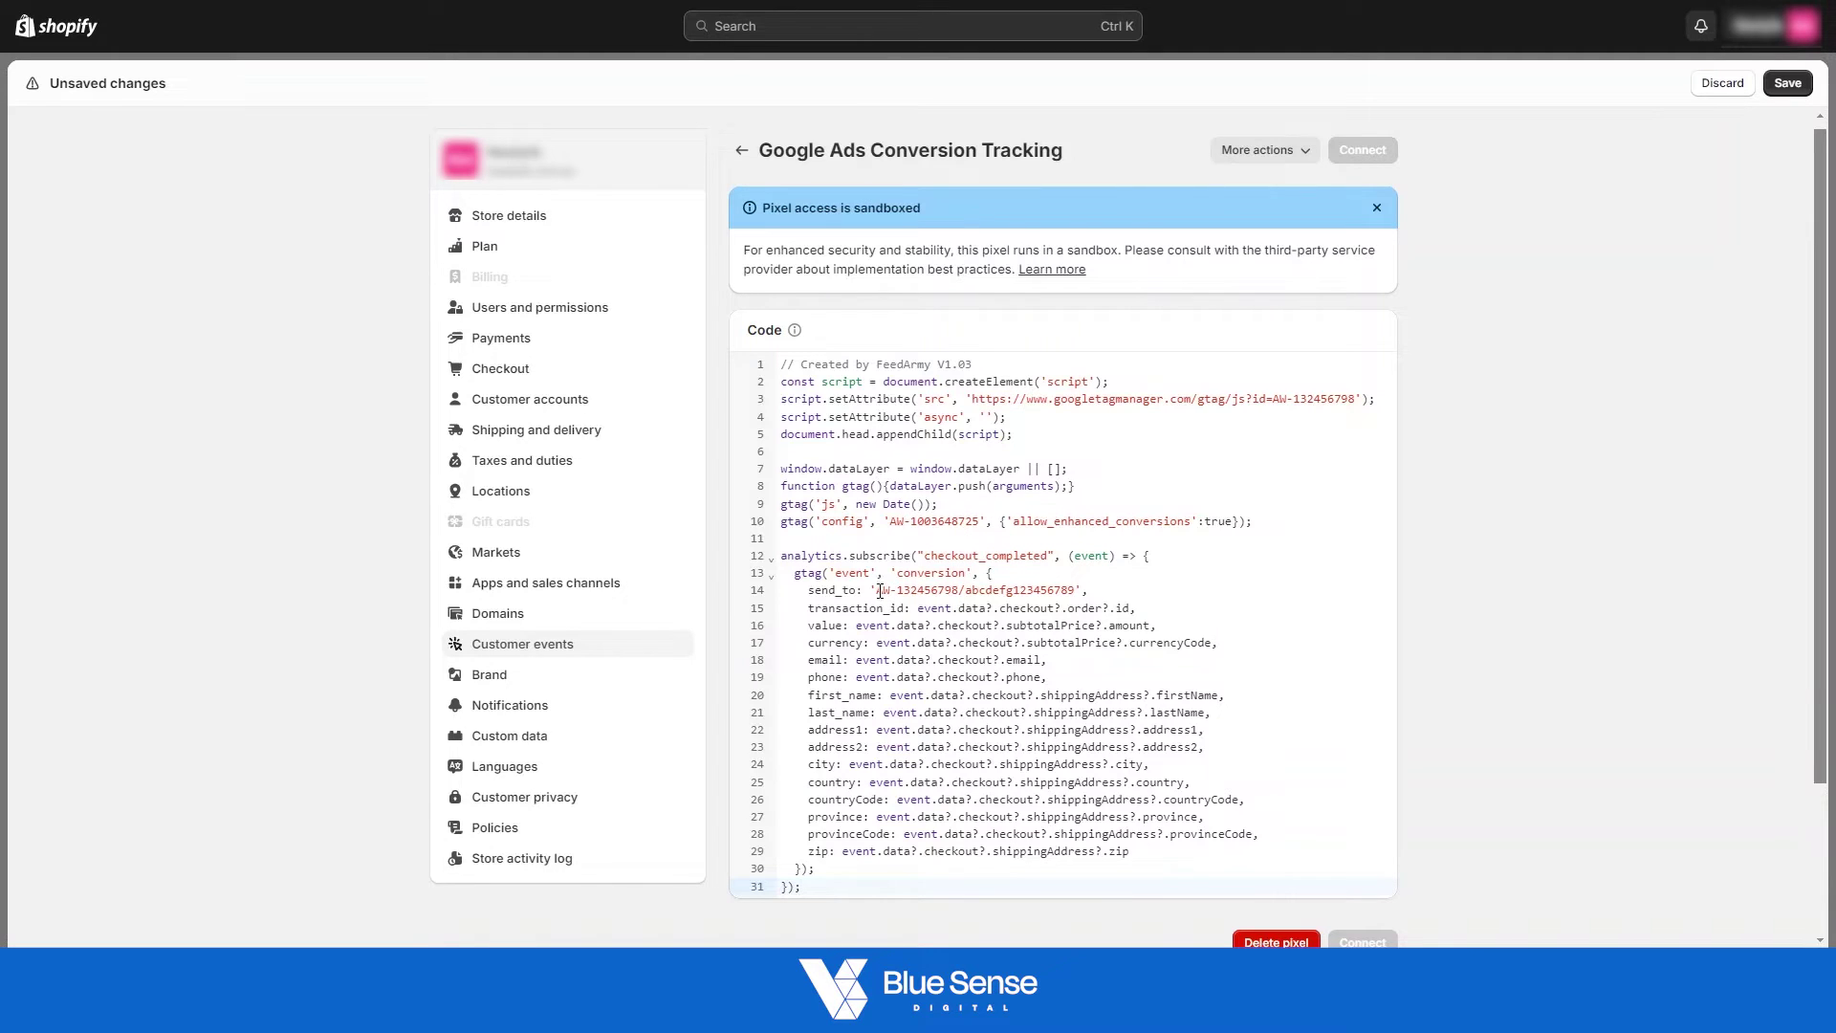
Step: Highlight the placeholder send_to and config IDs that need replacing
{"action": "left_click_drag", "start_coordinate": [1082, 590], "coordinate": [877, 590]}
{"action": "left_click_drag", "start_coordinate": [981, 522], "coordinate": [896, 529]}
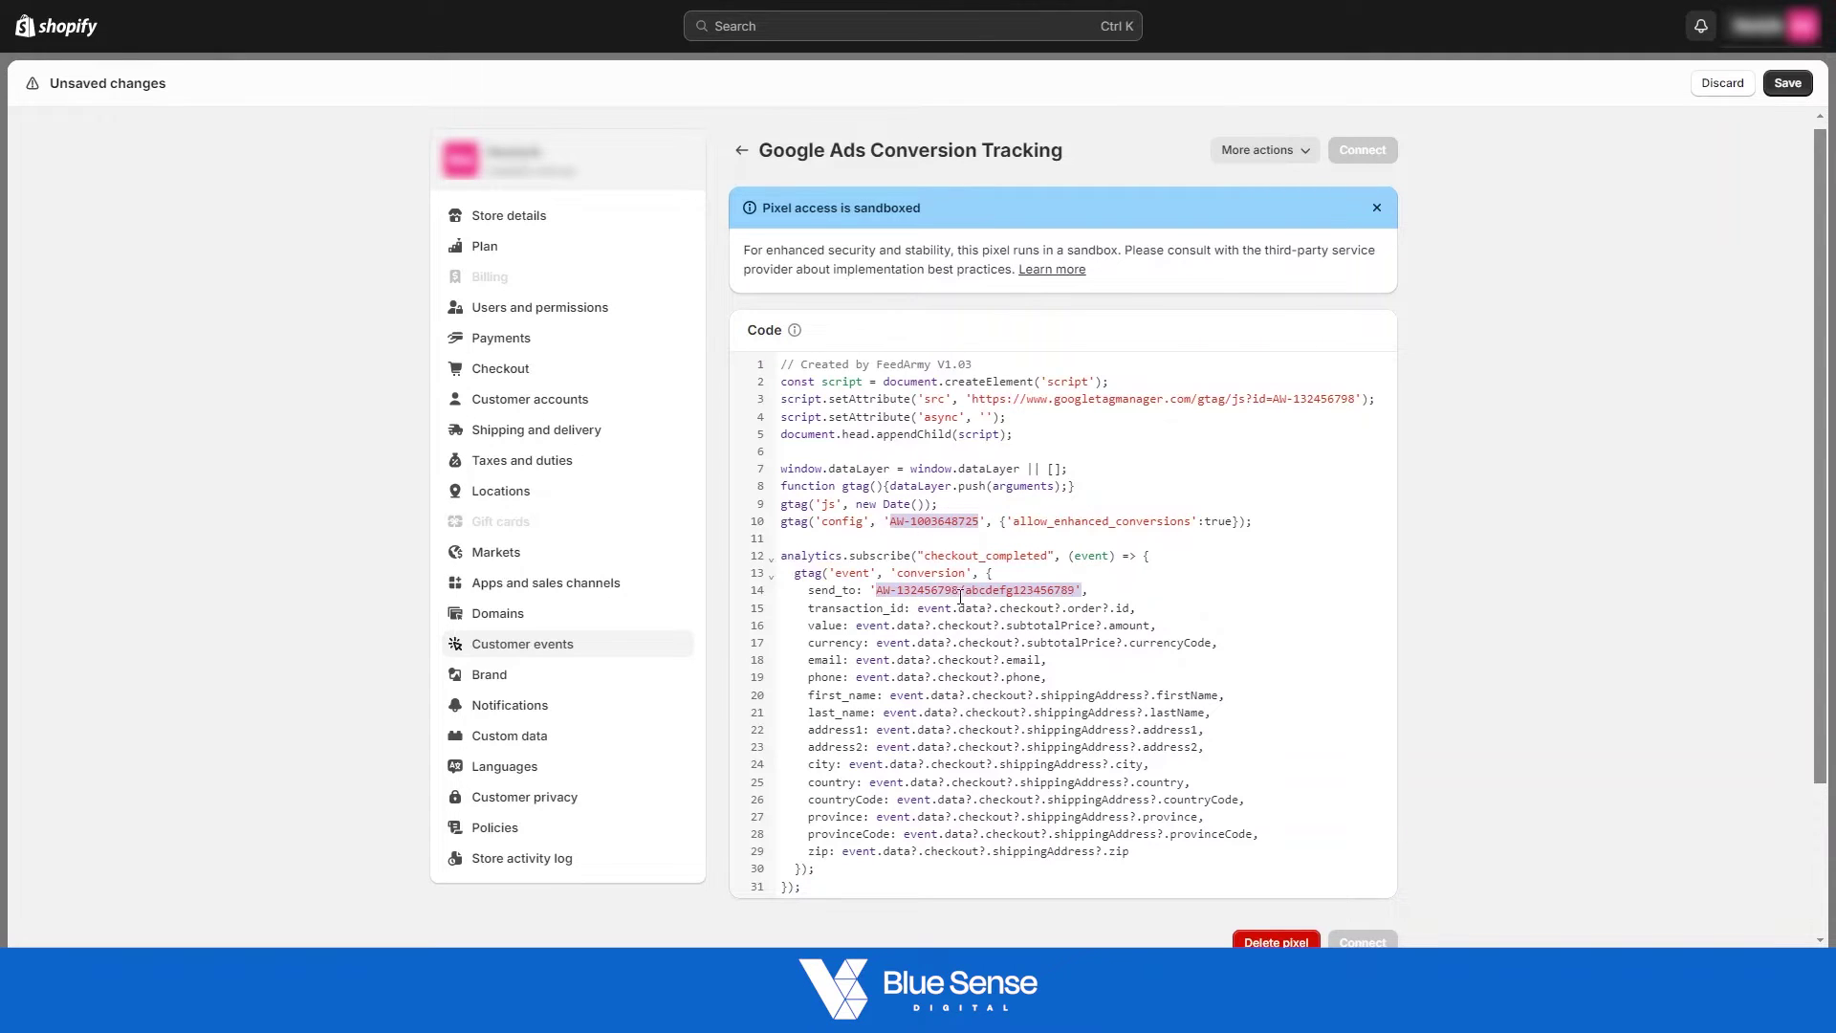
{"action": "left_click", "coordinate": [1147, 575]}
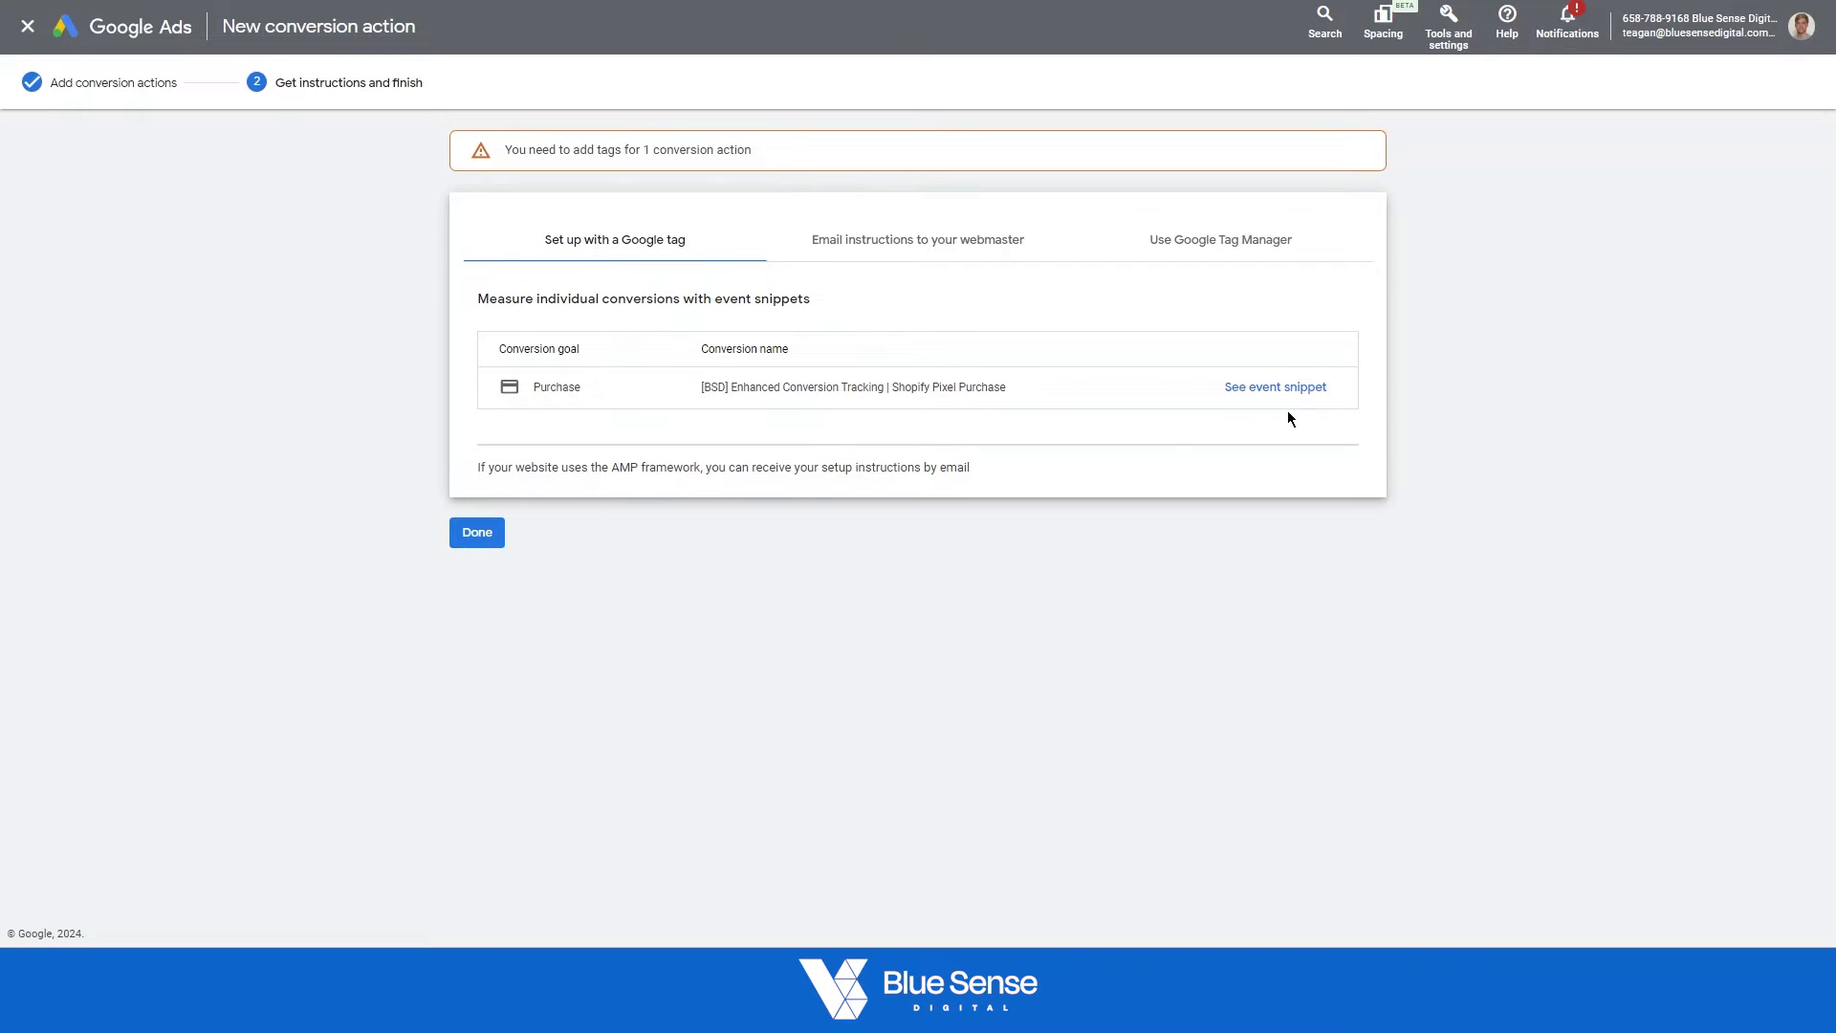
Step: Select the send_to conversion ID and label in the Purchase action's event snippet
{"action": "left_click", "coordinate": [1277, 387]}
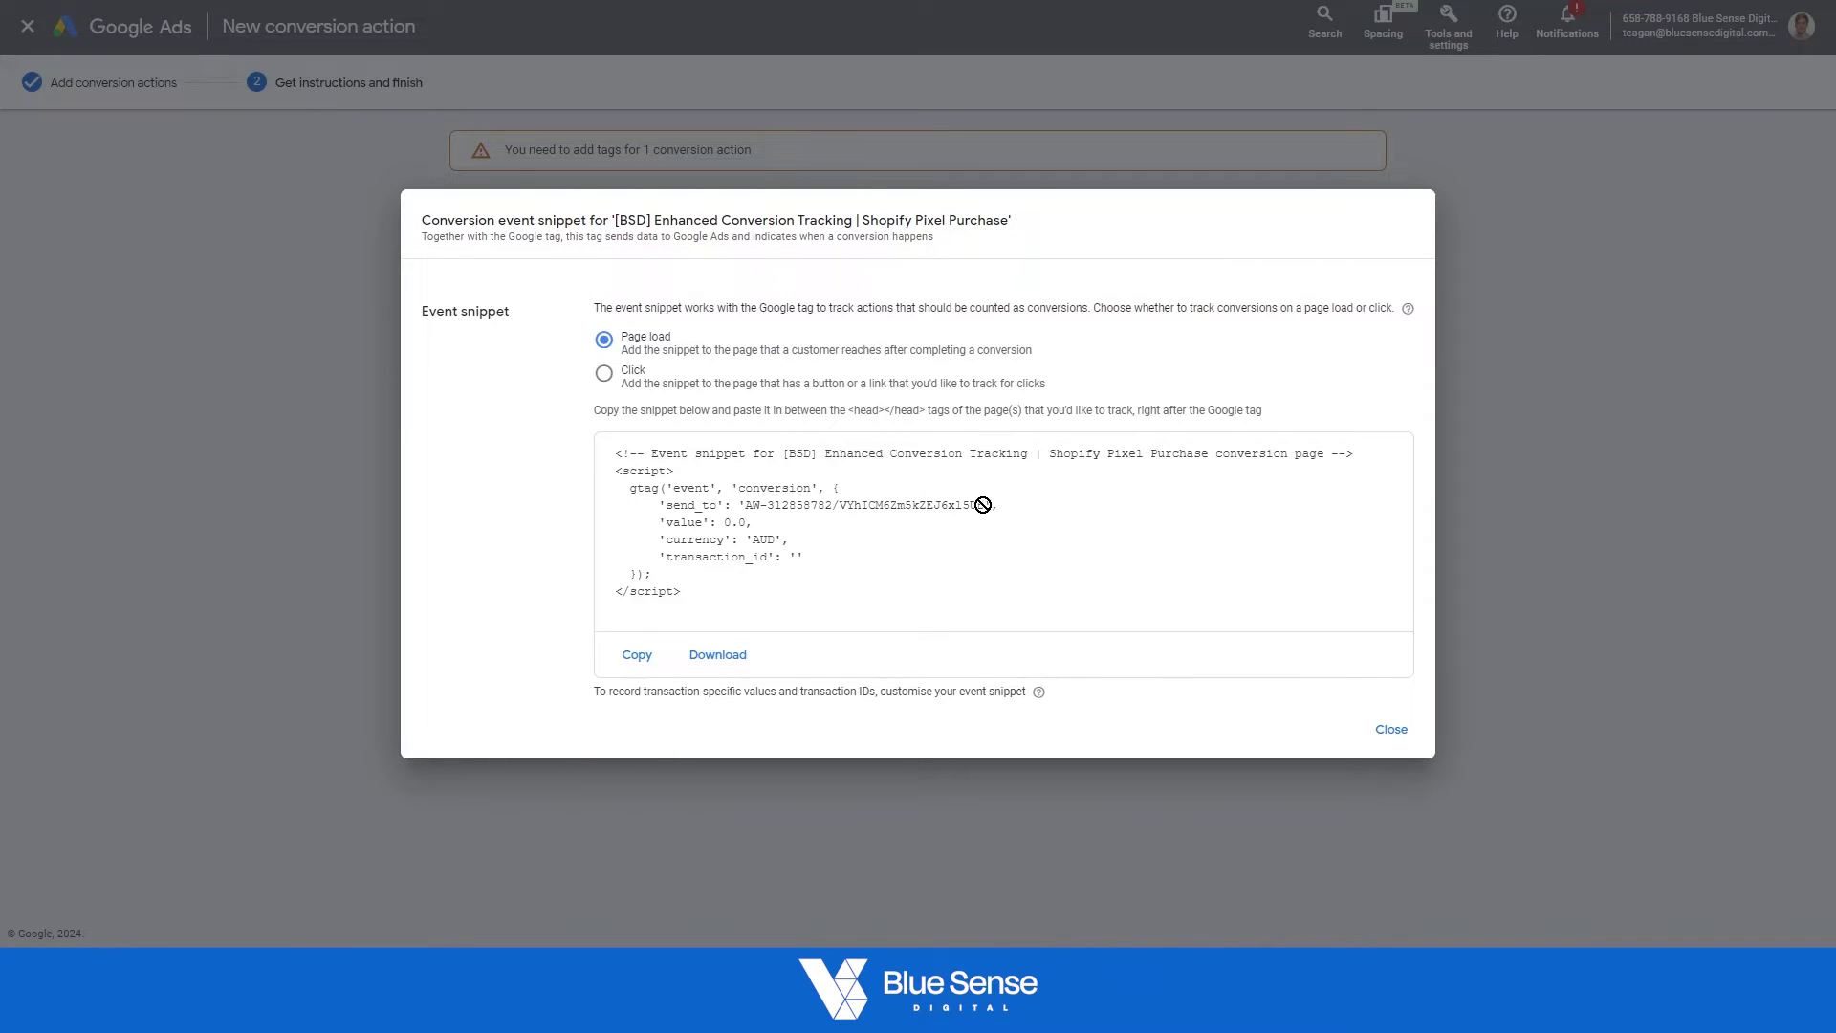
{"action": "left_click_drag", "start_coordinate": [985, 504], "coordinate": [857, 617]}
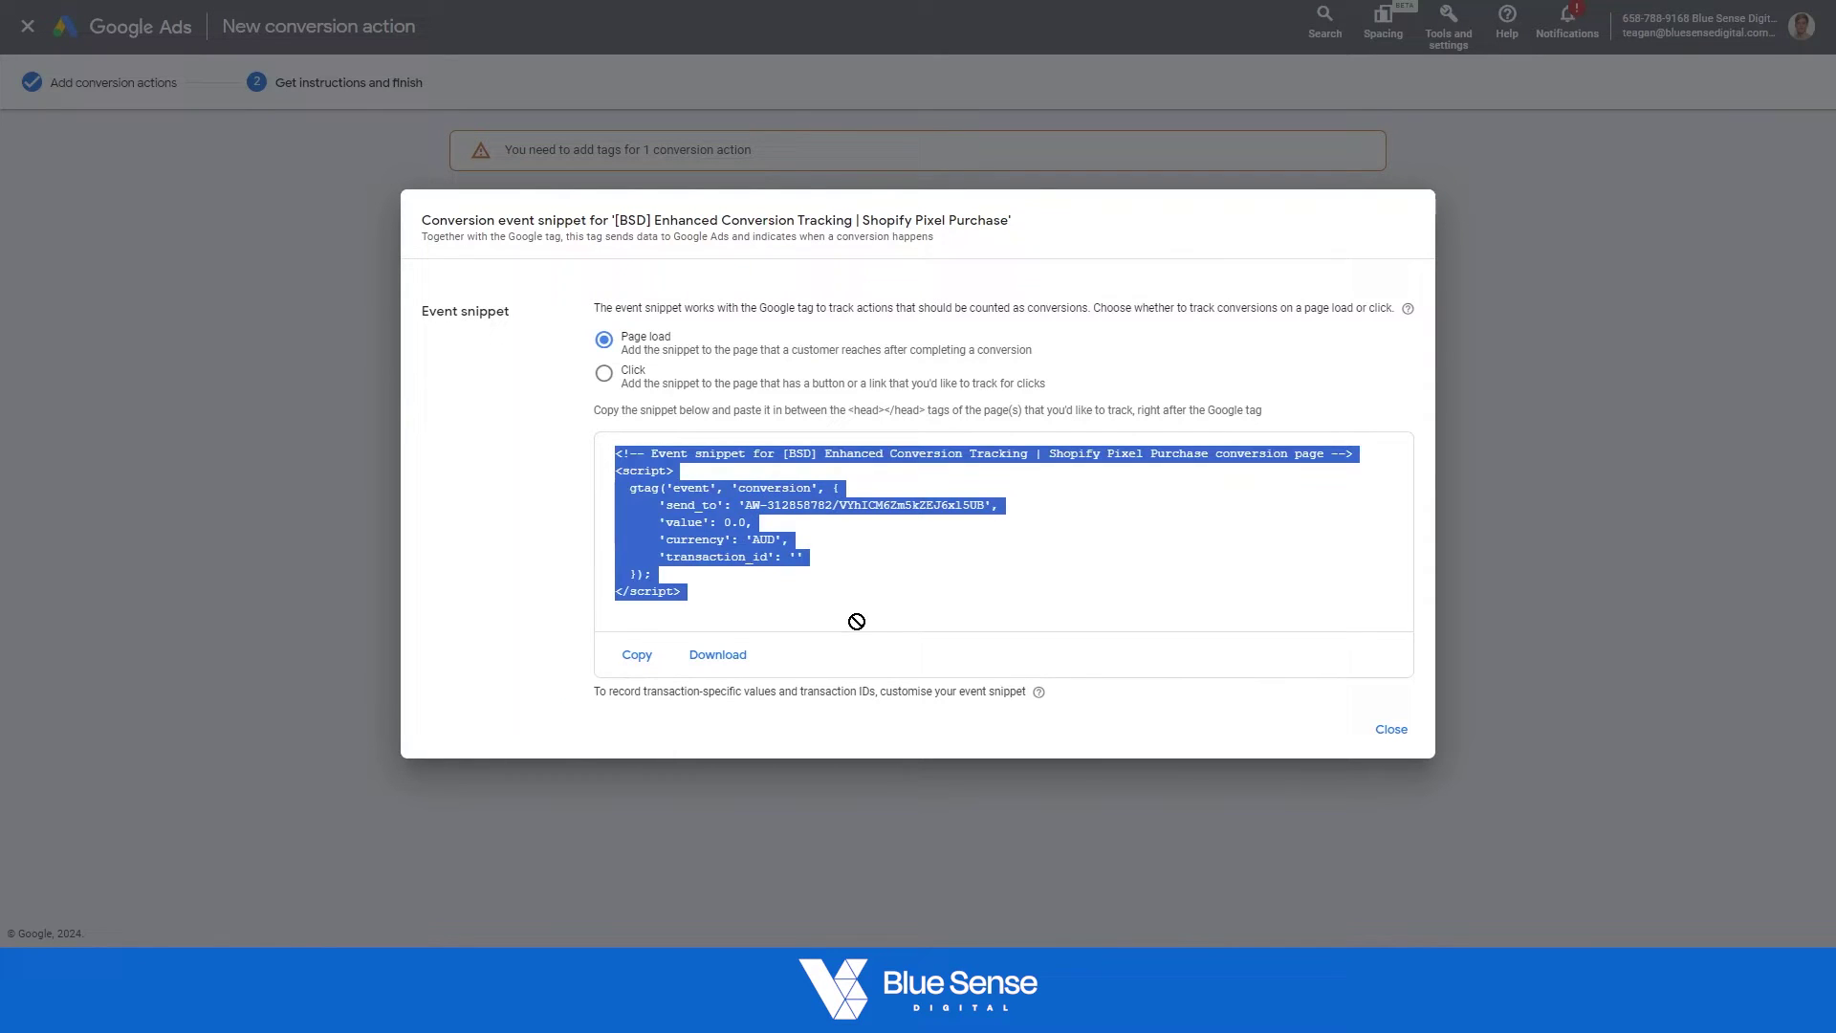
{"action": "left_click", "coordinate": [782, 509]}
{"action": "left_click", "coordinate": [1014, 531]}
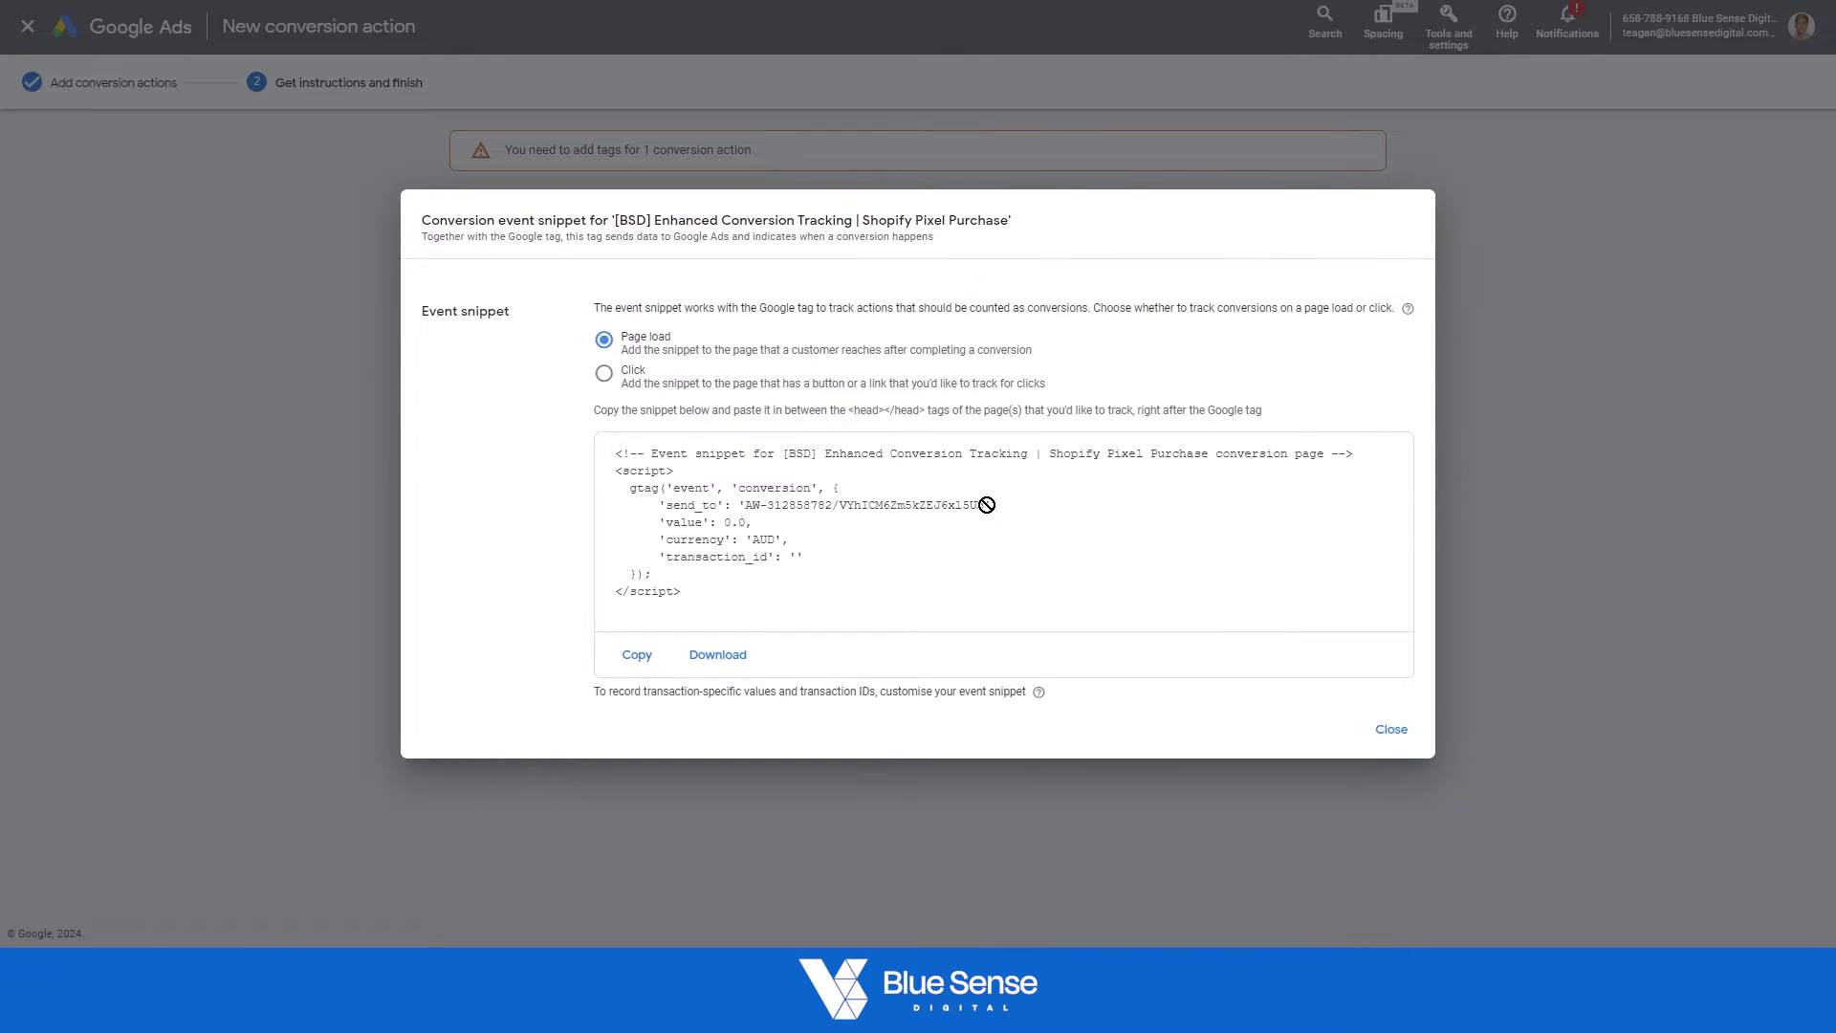
{"action": "left_click_drag", "start_coordinate": [982, 501], "coordinate": [747, 512]}
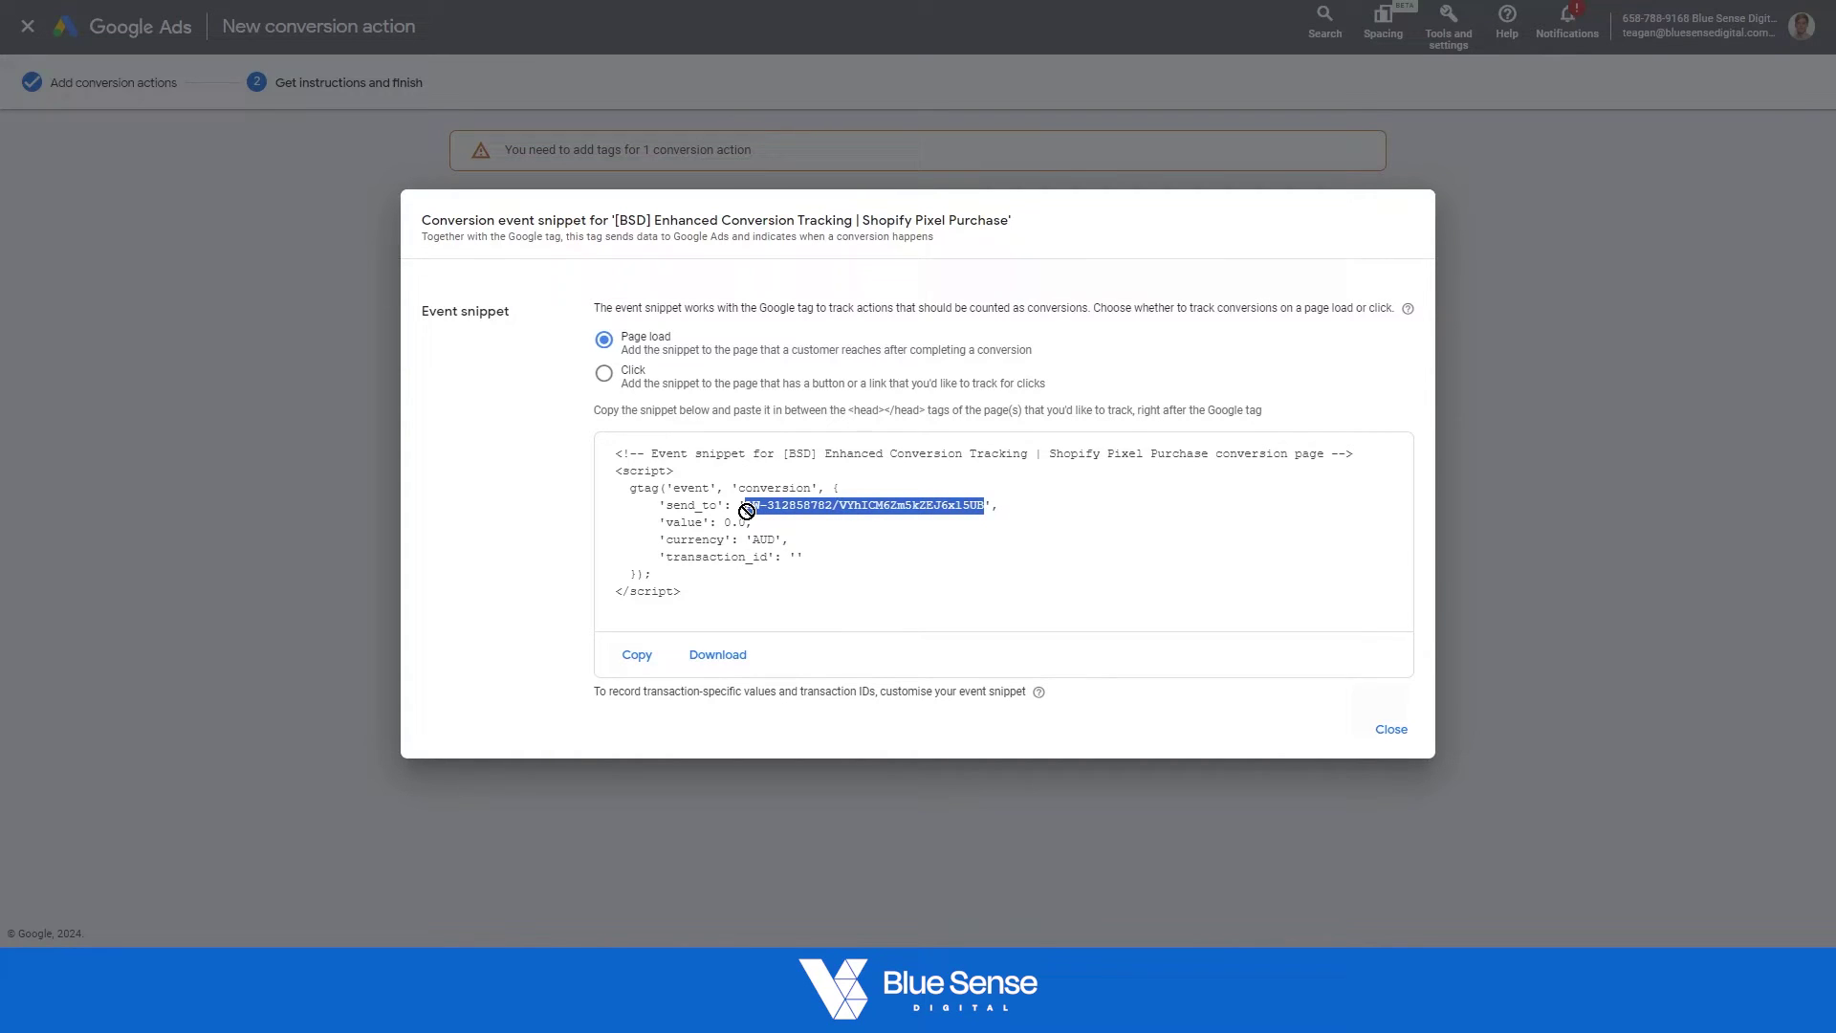
{"action": "left_click_drag", "start_coordinate": [747, 512], "coordinate": [746, 512]}
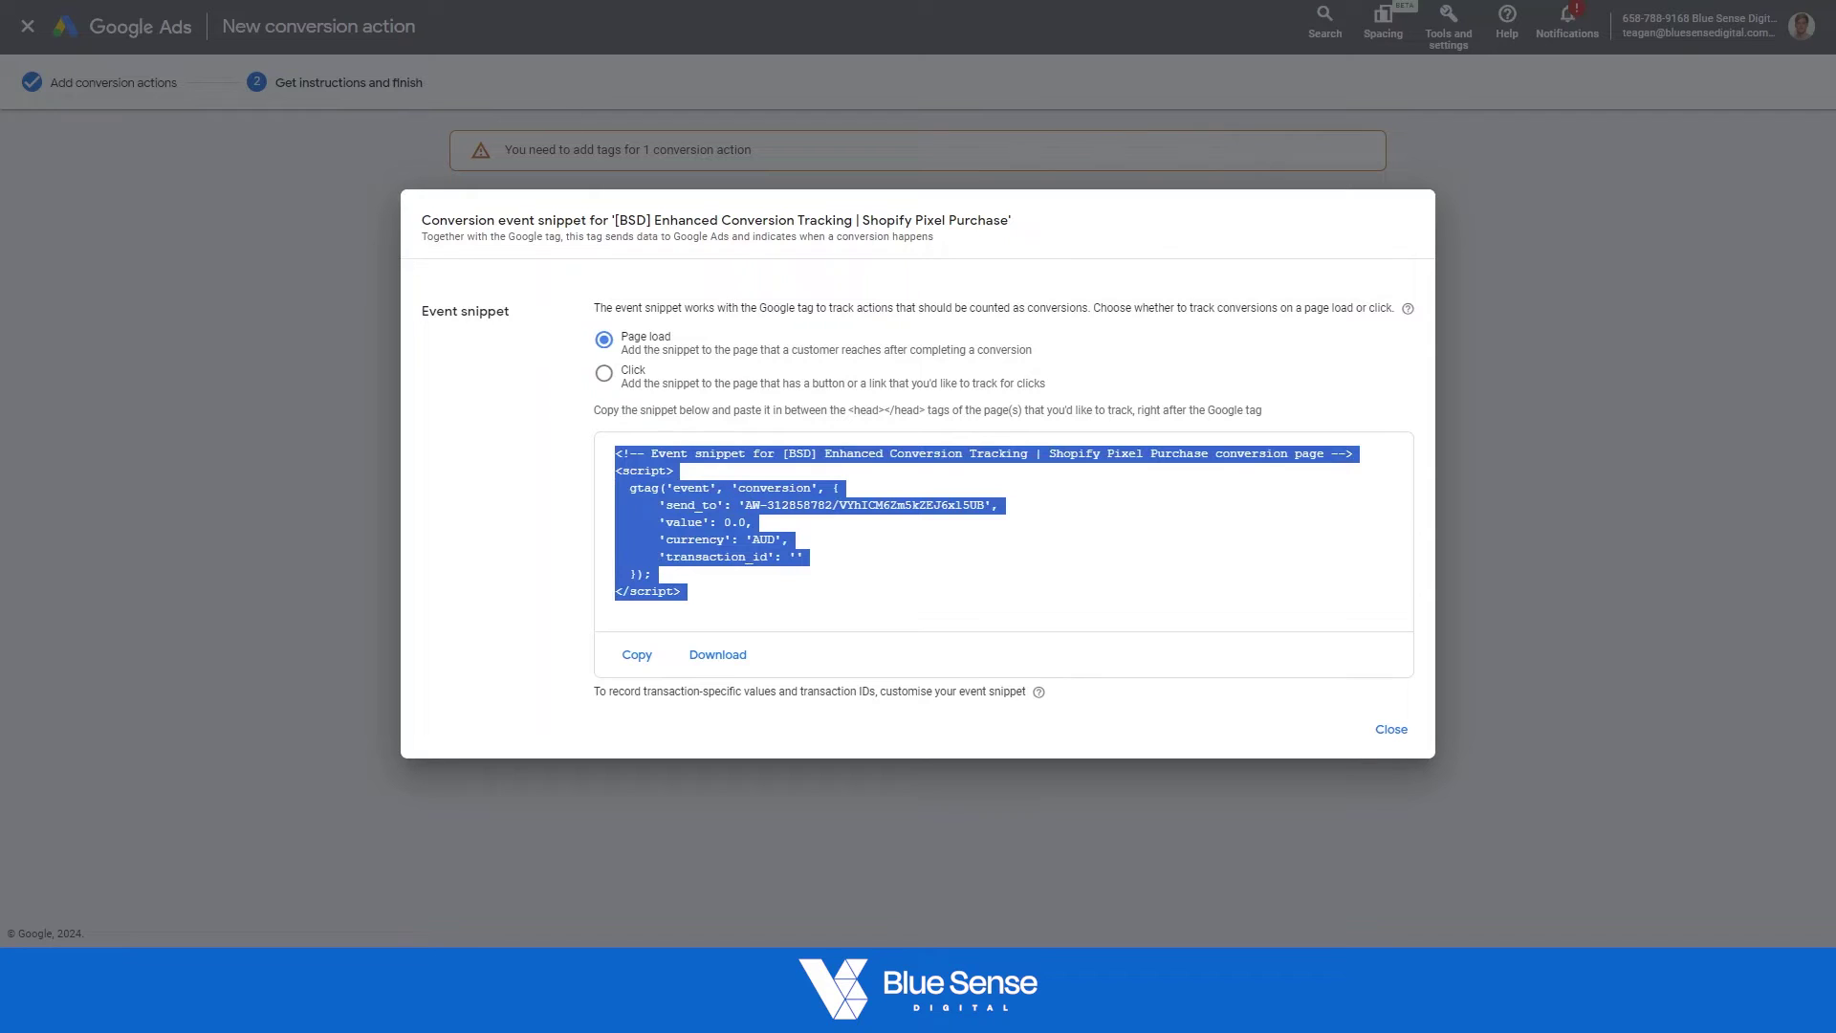
{"action": "left_click", "coordinate": [1372, 738]}
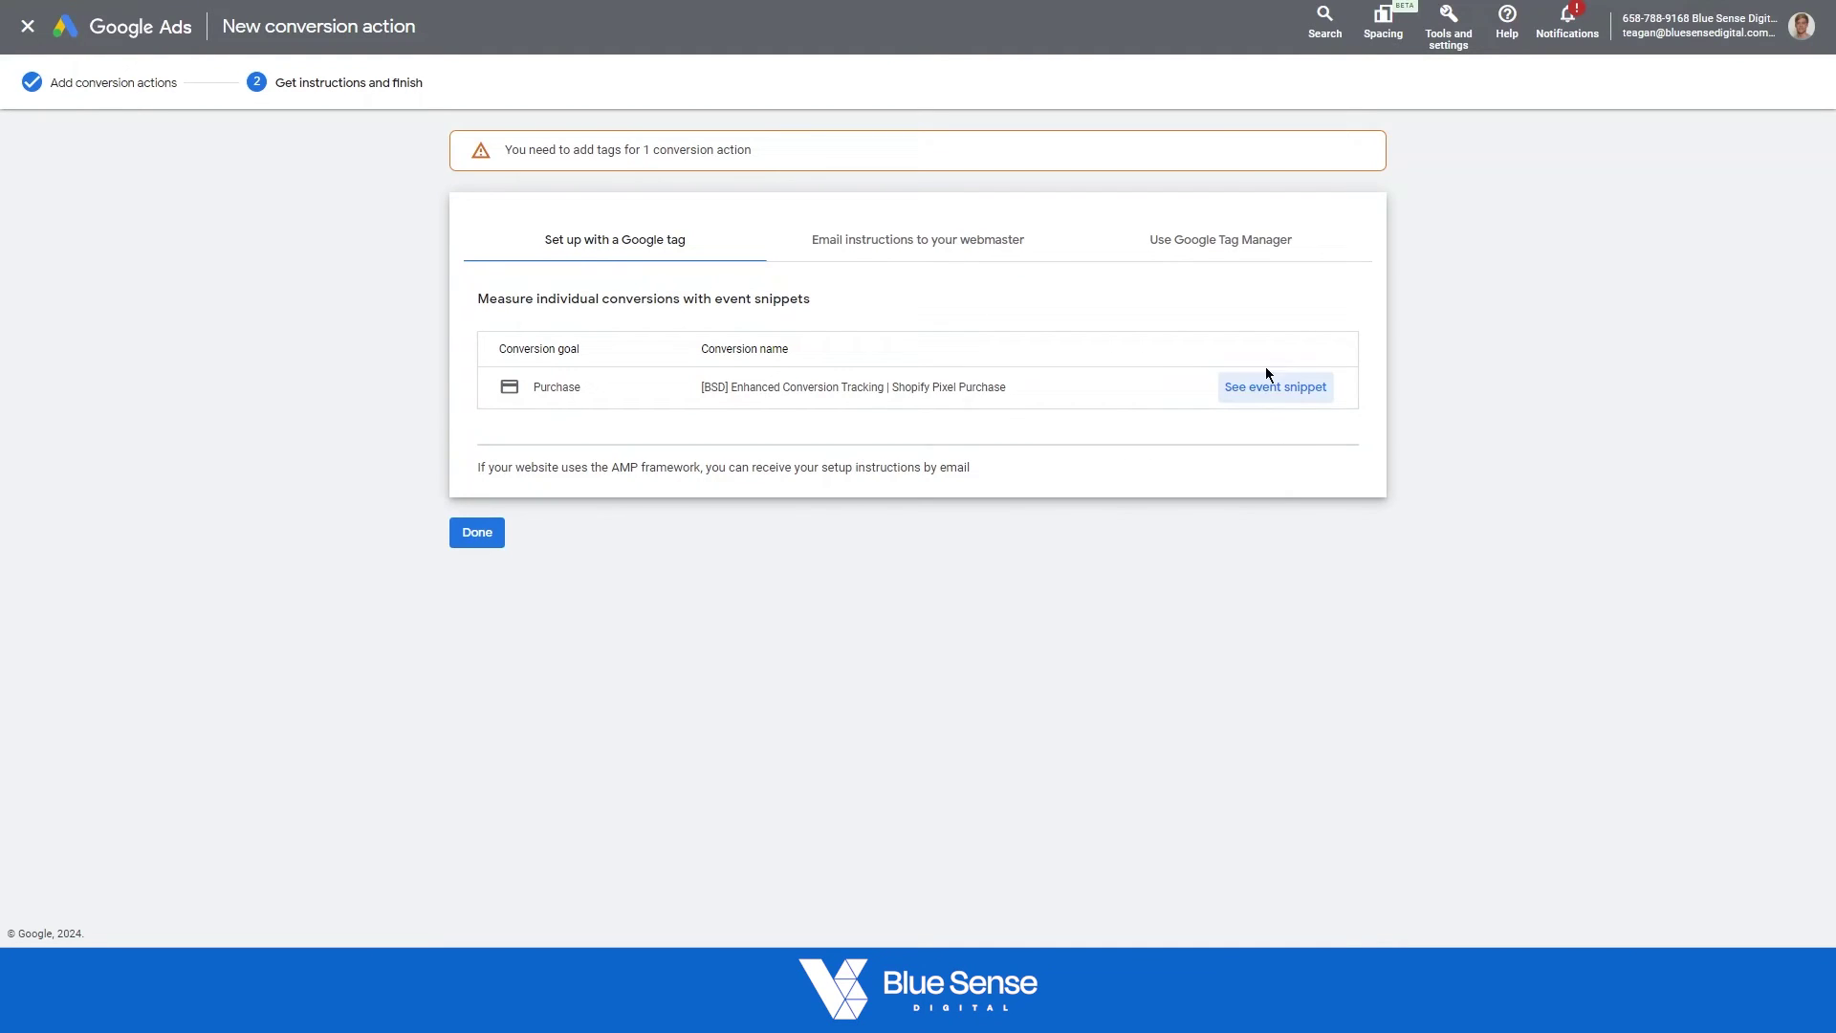
Step: Finish setup and open the Shopify Pixel Purchase conversion action's details
{"action": "left_click", "coordinate": [489, 533]}
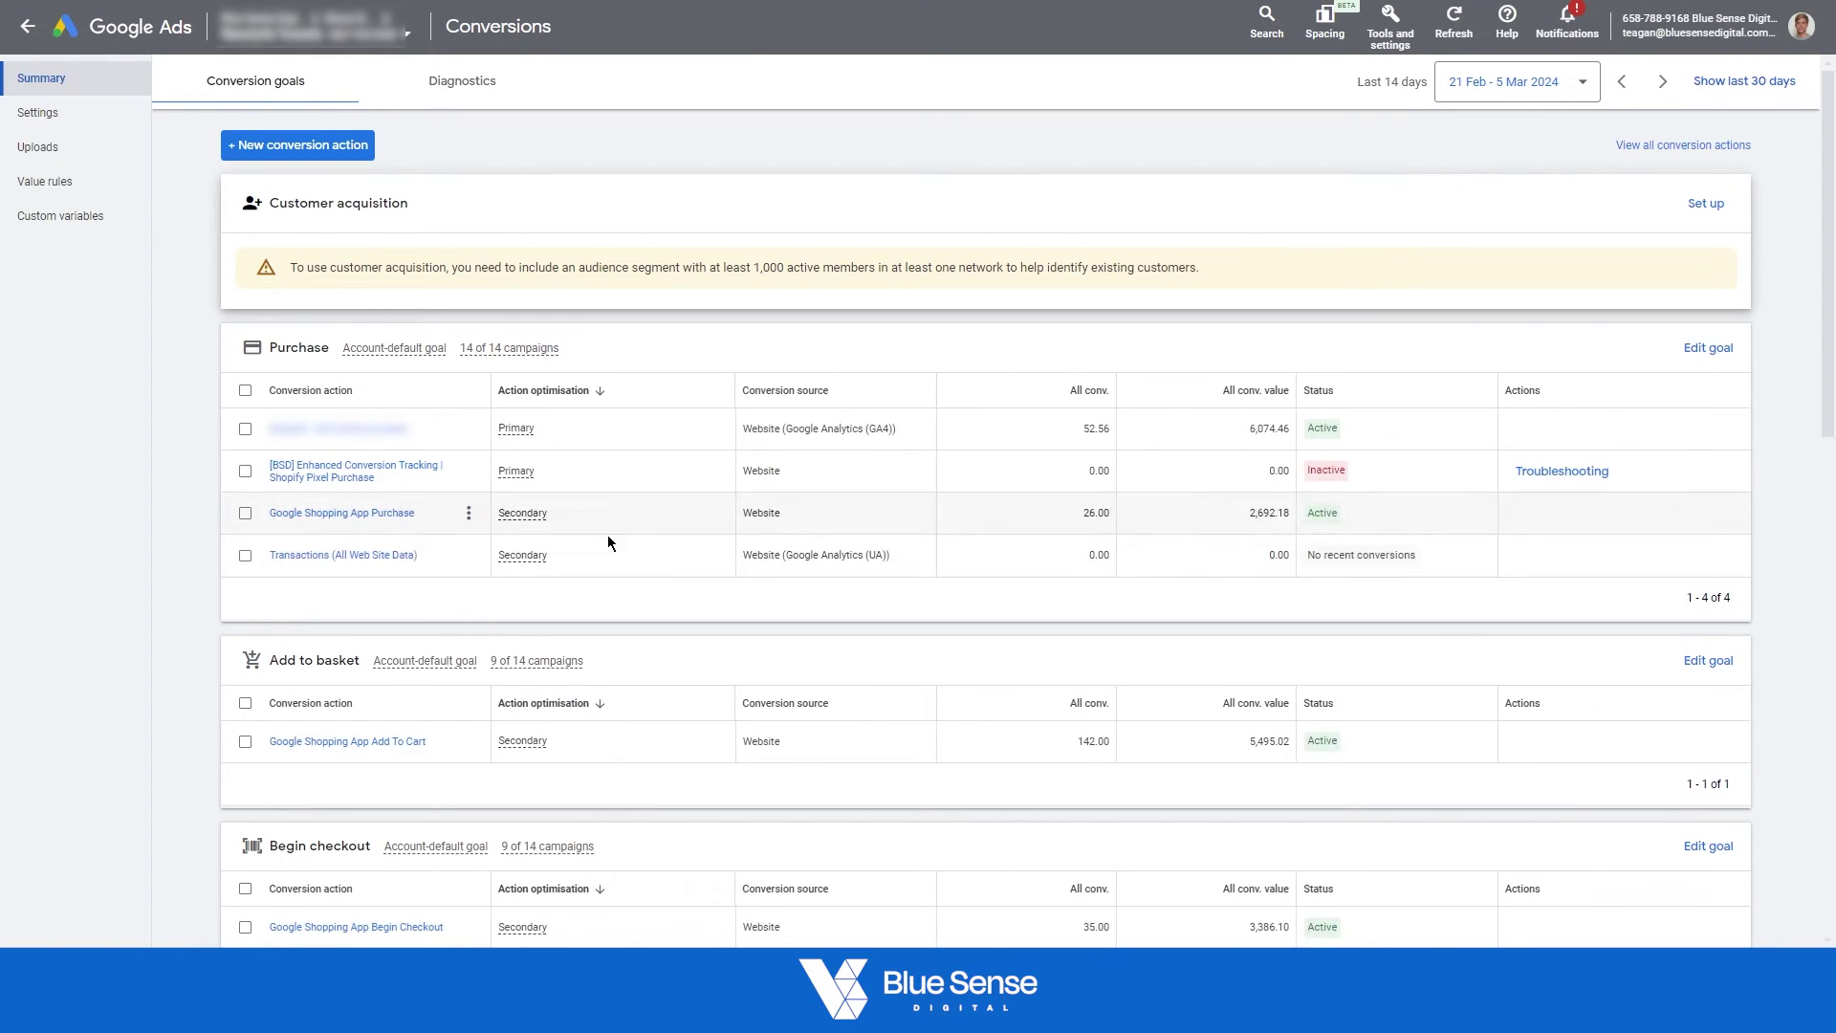
{"action": "left_click", "coordinate": [329, 474]}
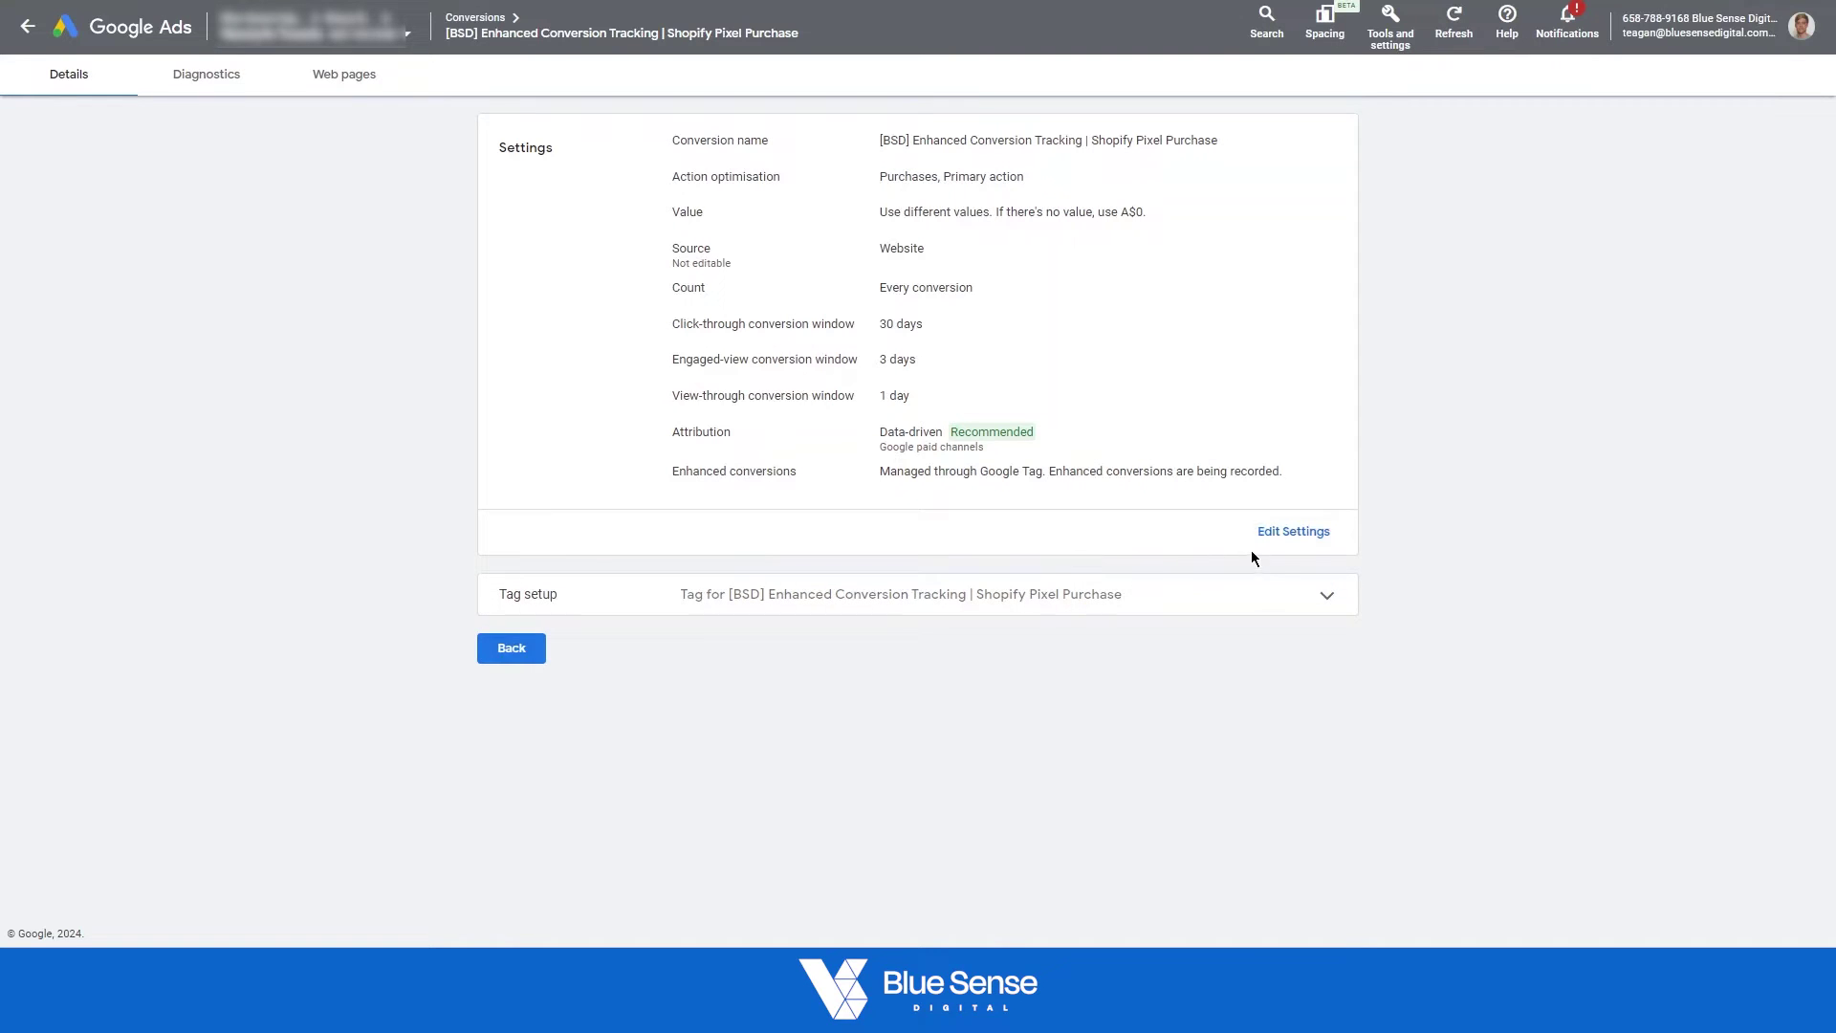
{"action": "left_click", "coordinate": [1275, 537]}
Step: Review the event snippet under Install the tag yourself, then collapse Tag setup
{"action": "left_click", "coordinate": [1327, 597]}
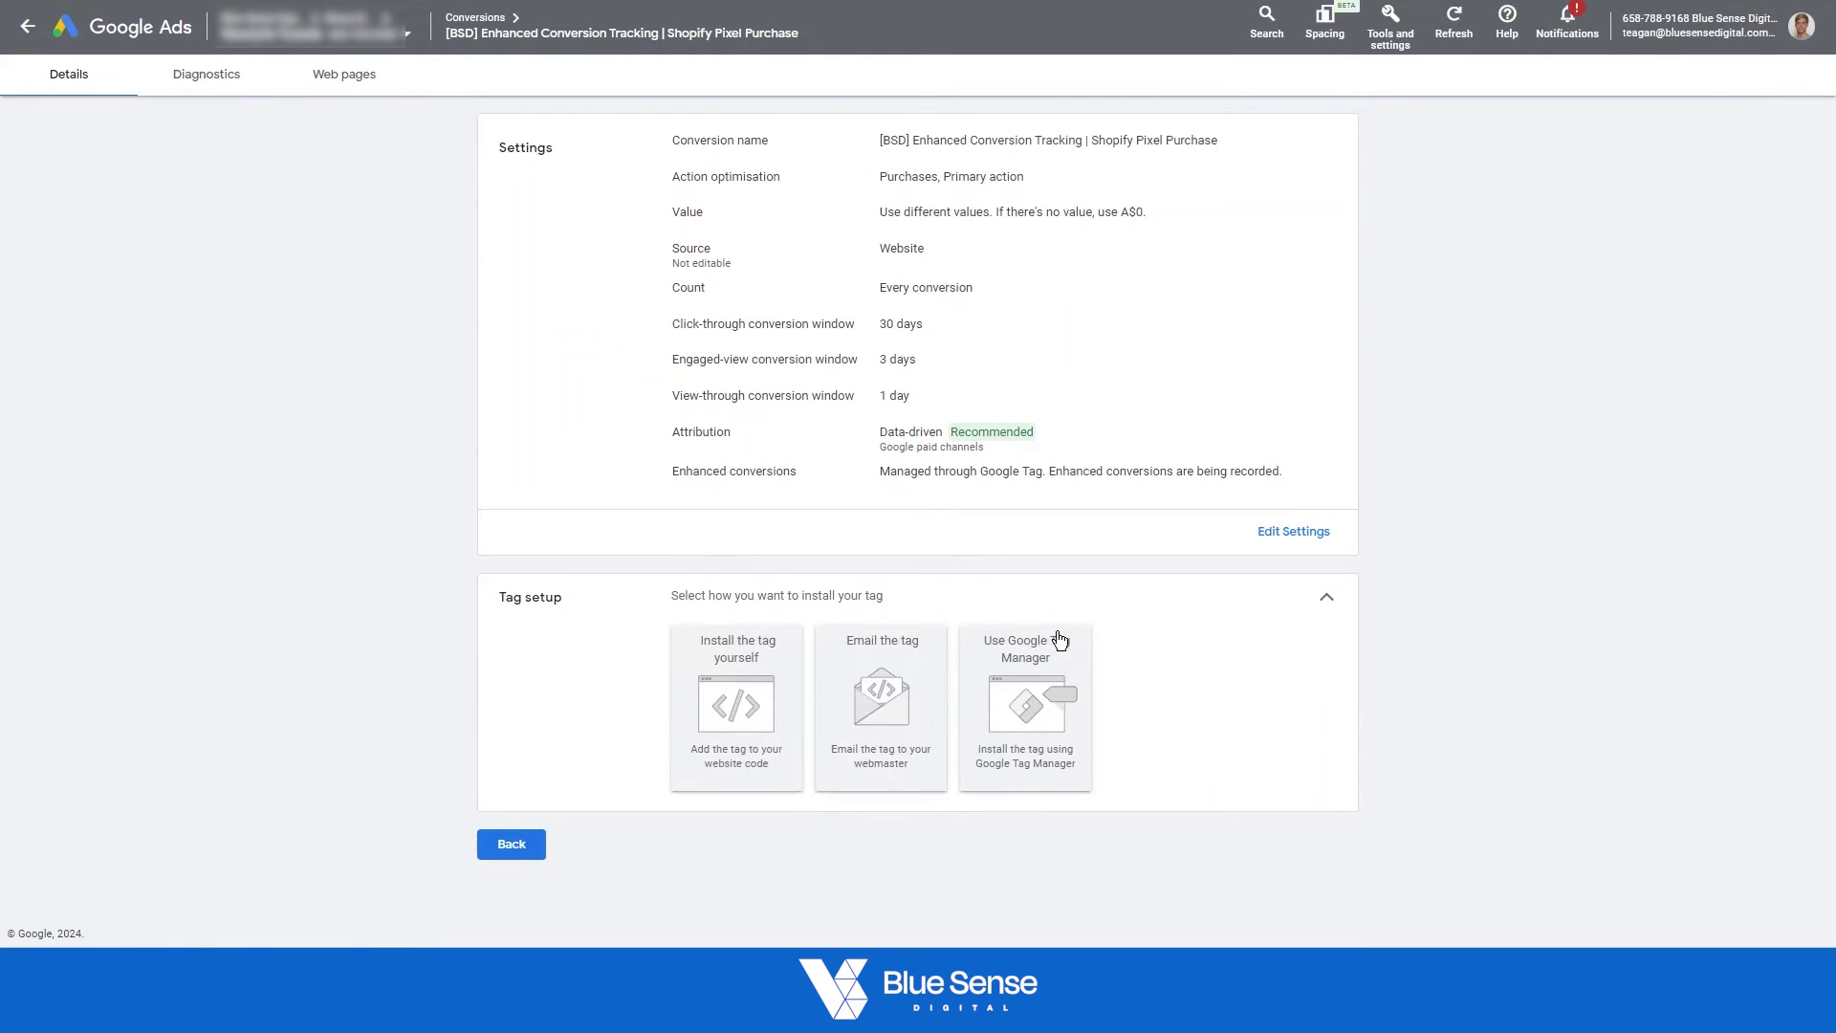
{"action": "left_click", "coordinate": [754, 700]}
{"action": "scroll", "coordinate": [751, 692], "scroll_direction": "down", "scroll_amount": 10}
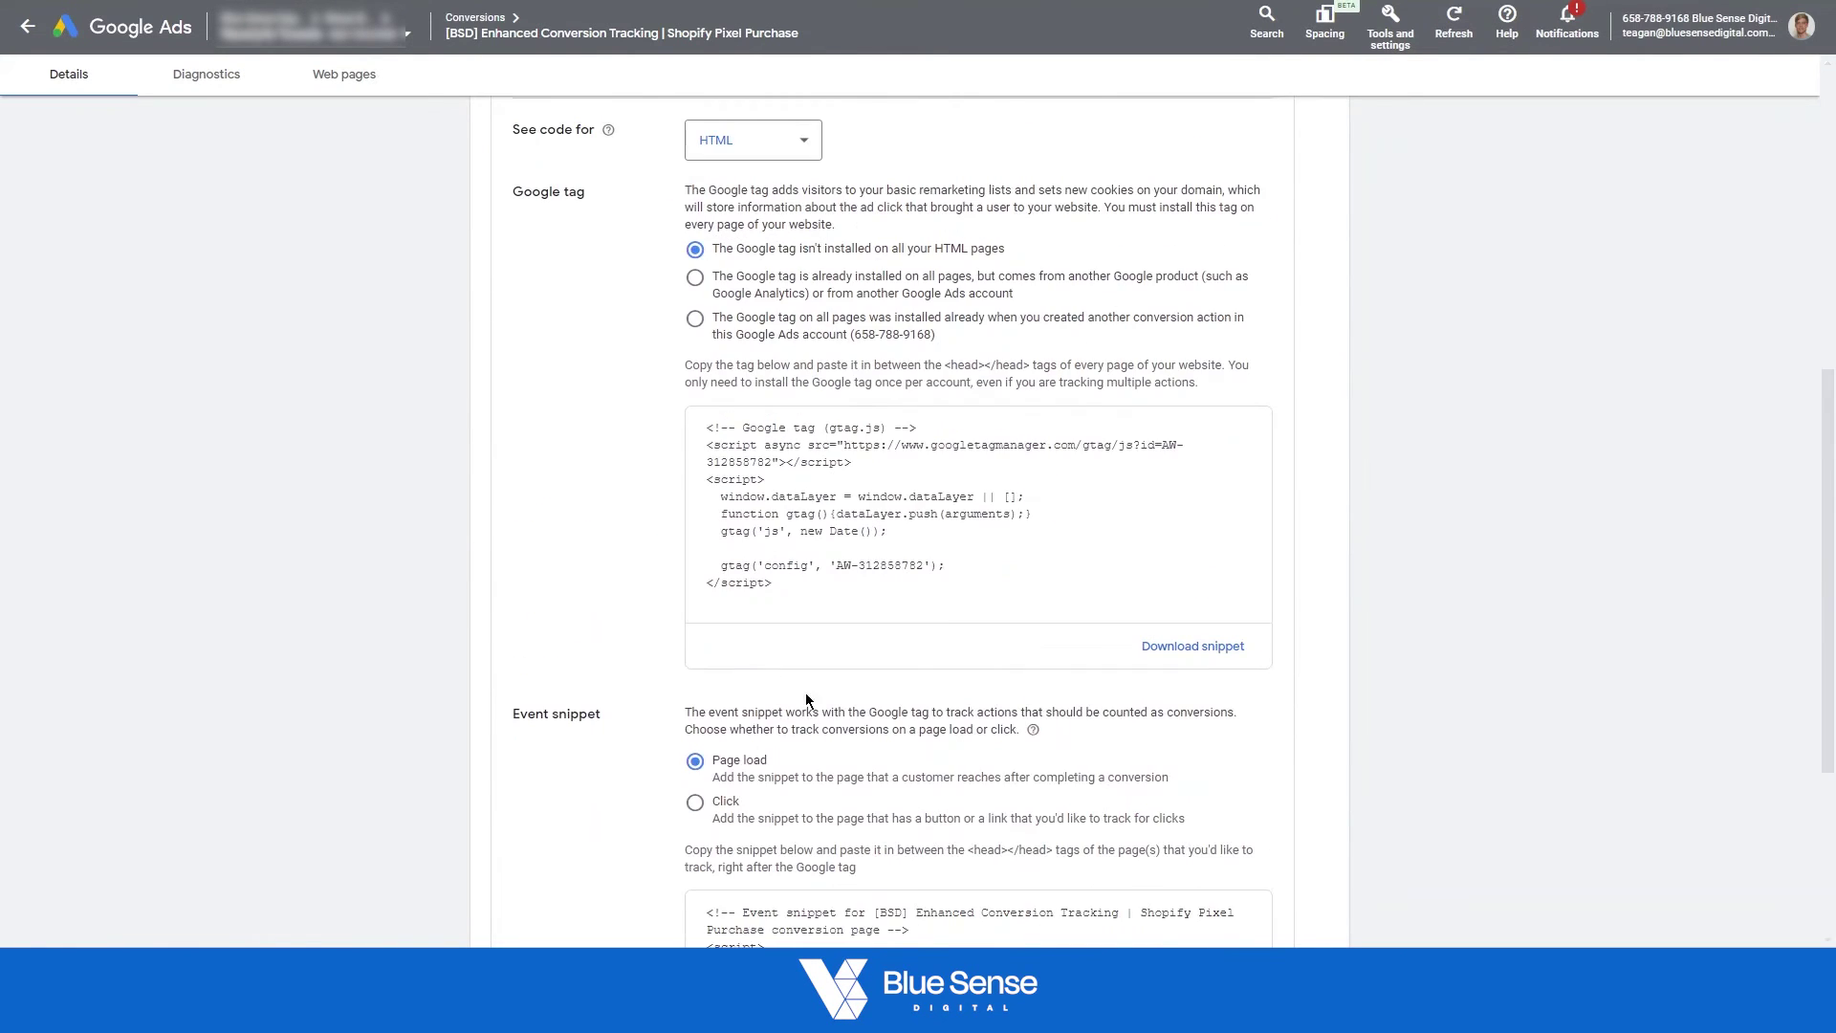
{"action": "left_click_drag", "start_coordinate": [595, 430], "coordinate": [512, 431]}
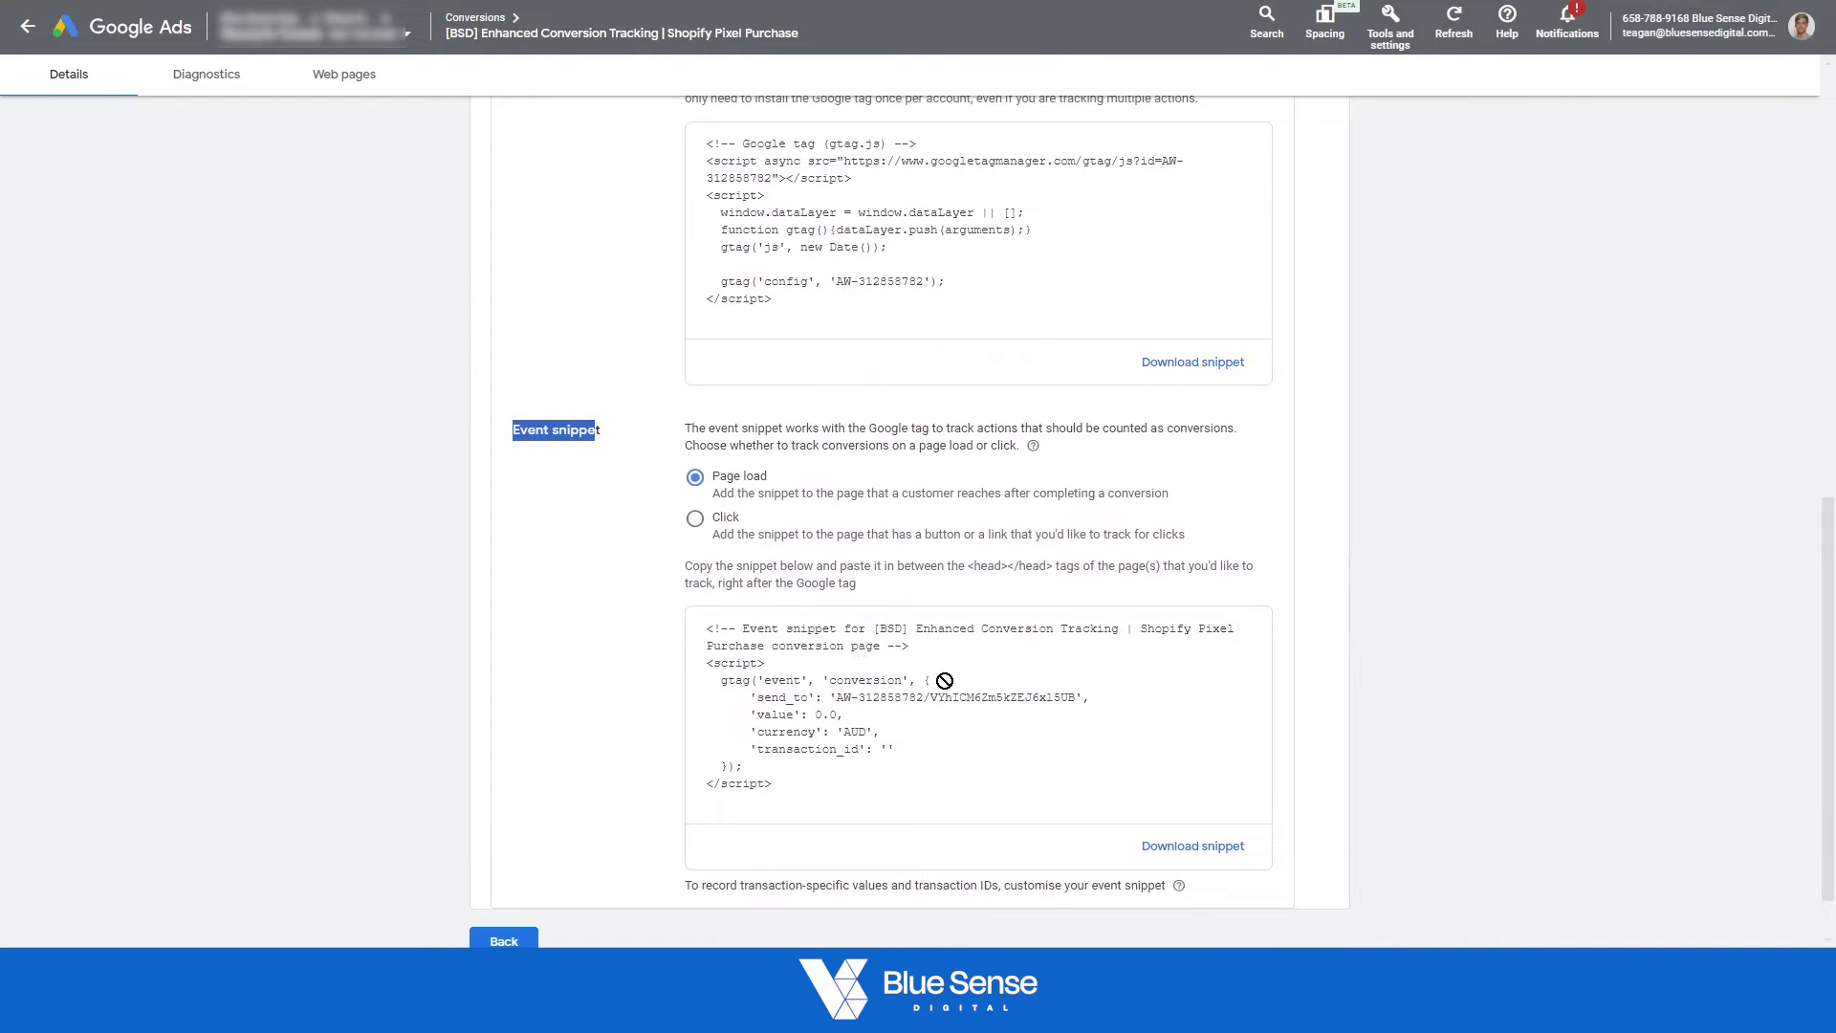
{"action": "scroll", "coordinate": [940, 686], "scroll_direction": "up", "scroll_amount": 10}
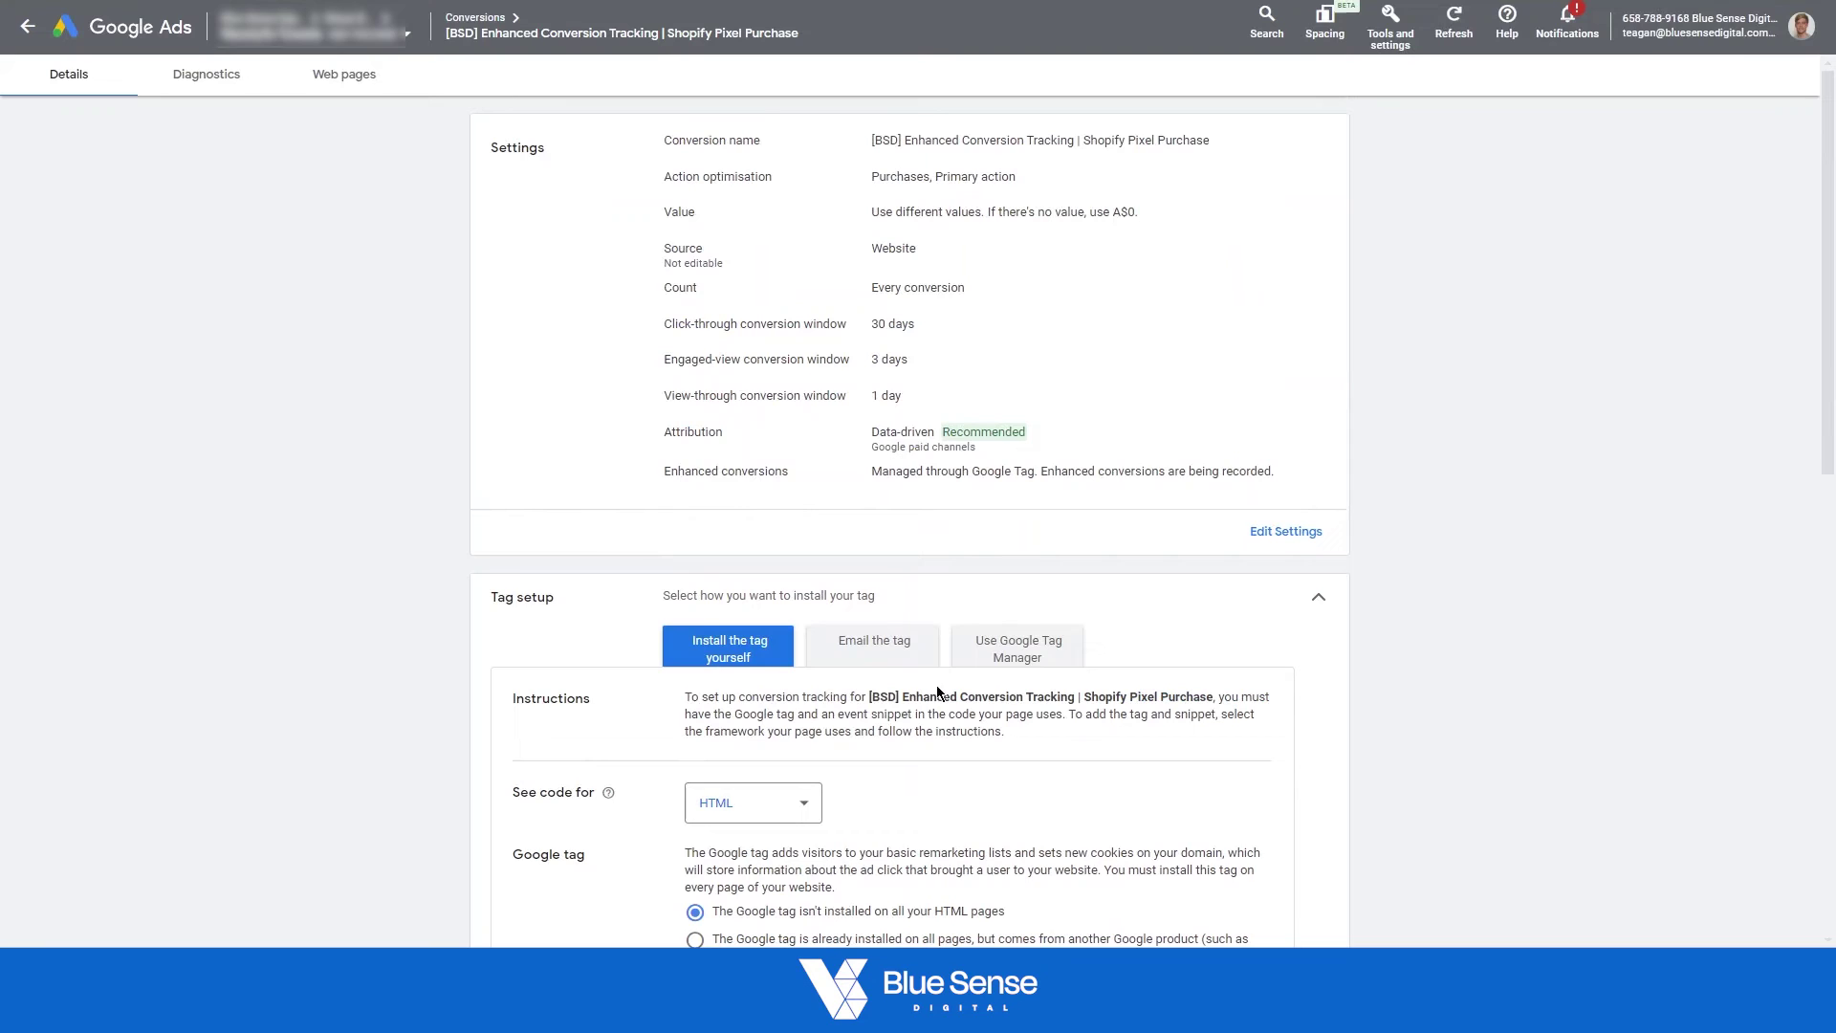
{"action": "left_click", "coordinate": [1317, 599]}
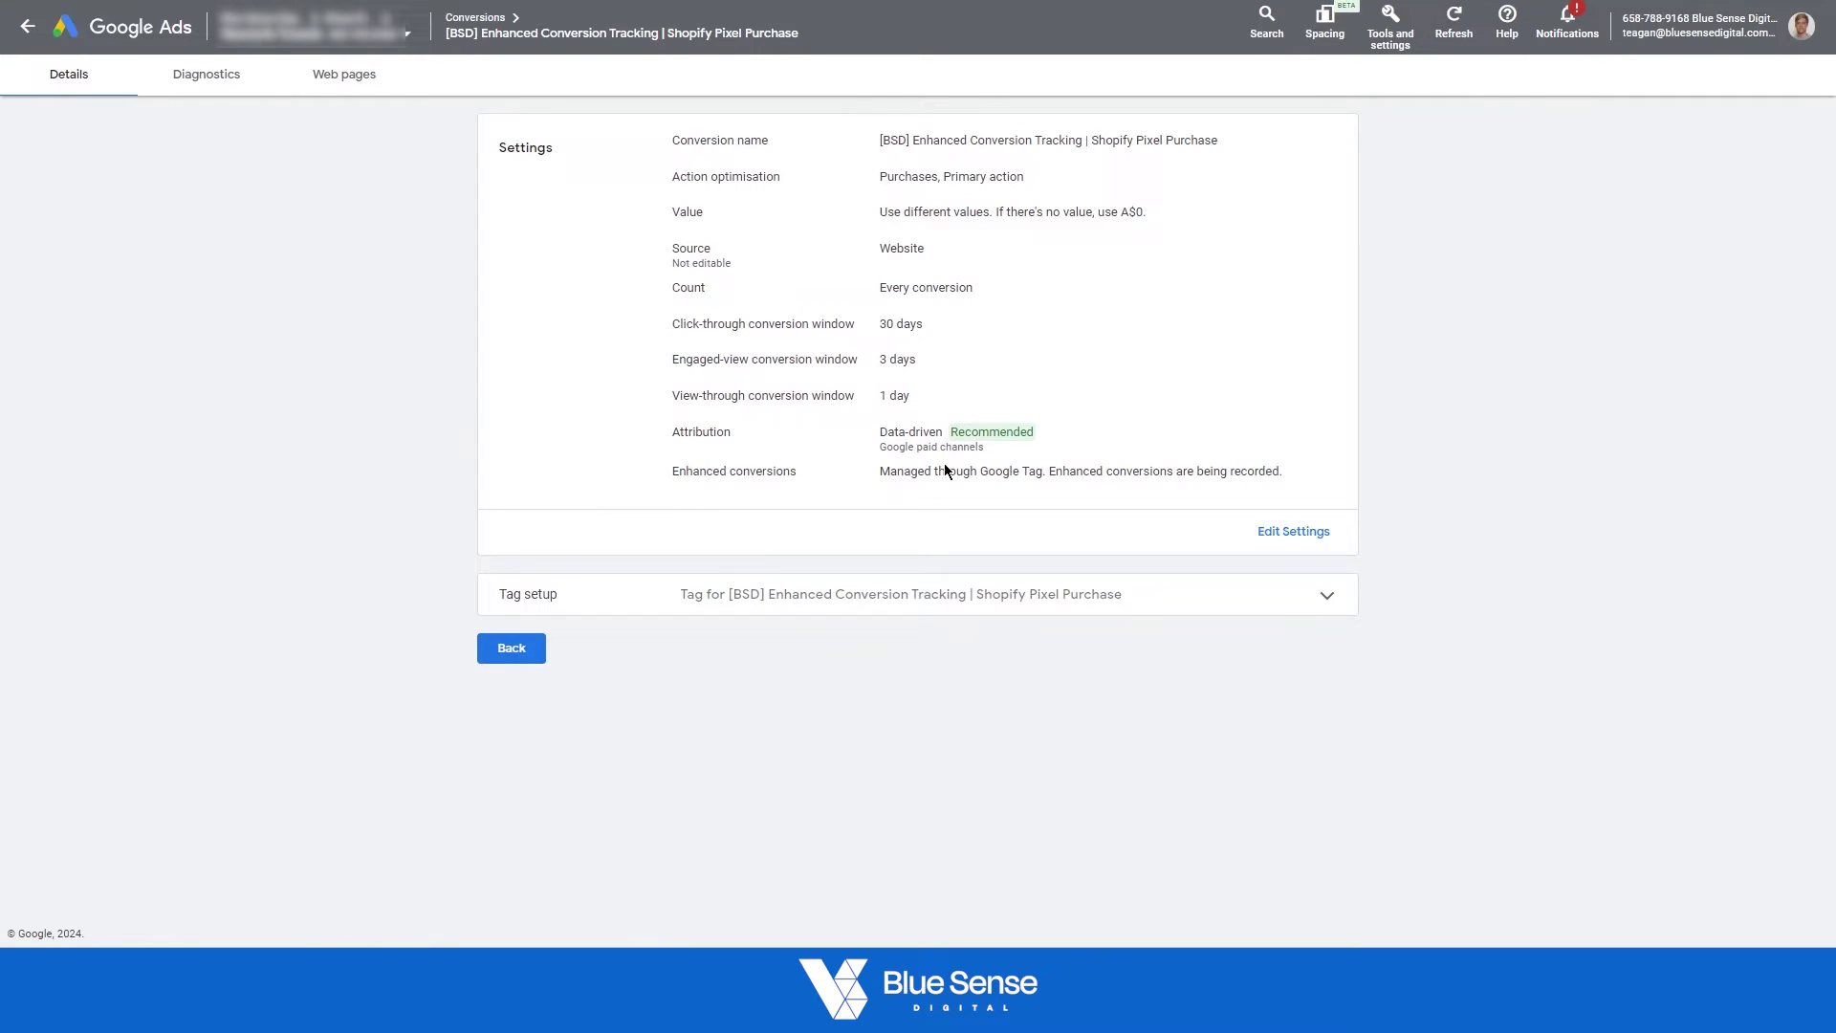
Step: Change the Shopify Pixel Purchase action's optimisation to Secondary action and save
{"action": "left_click", "coordinate": [1291, 532]}
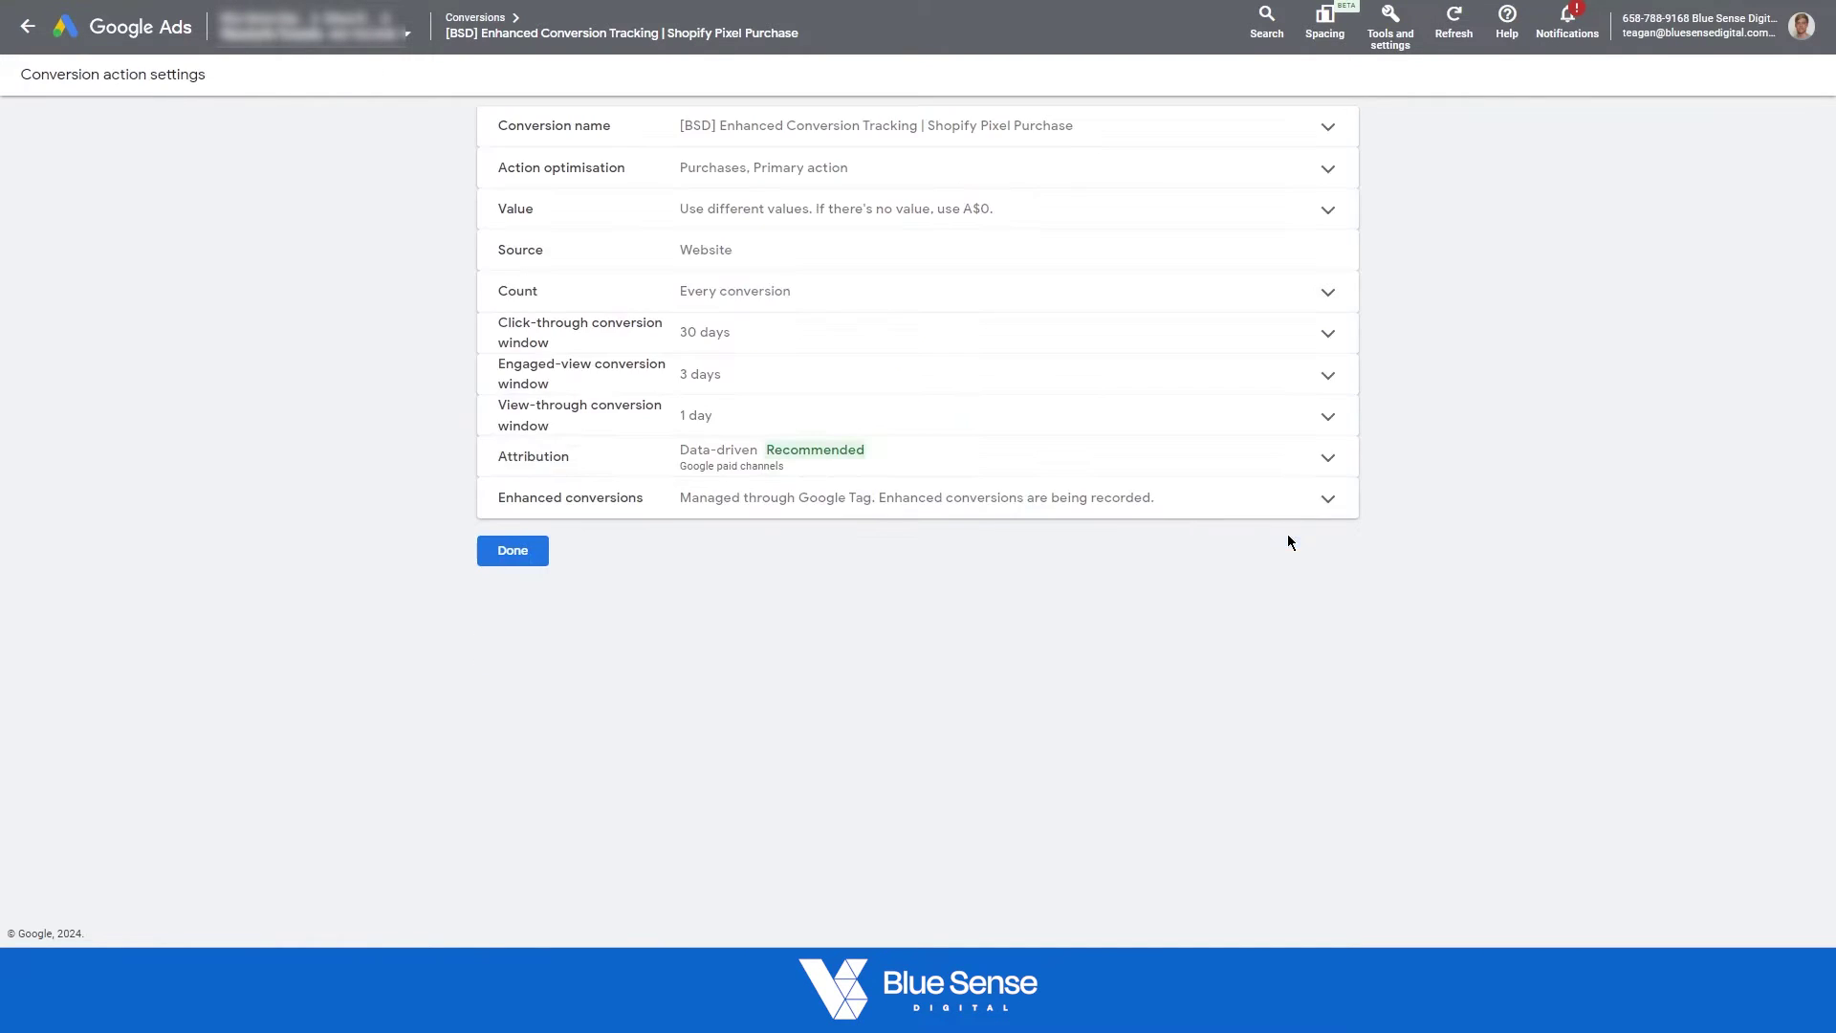
{"action": "left_click", "coordinate": [883, 178]}
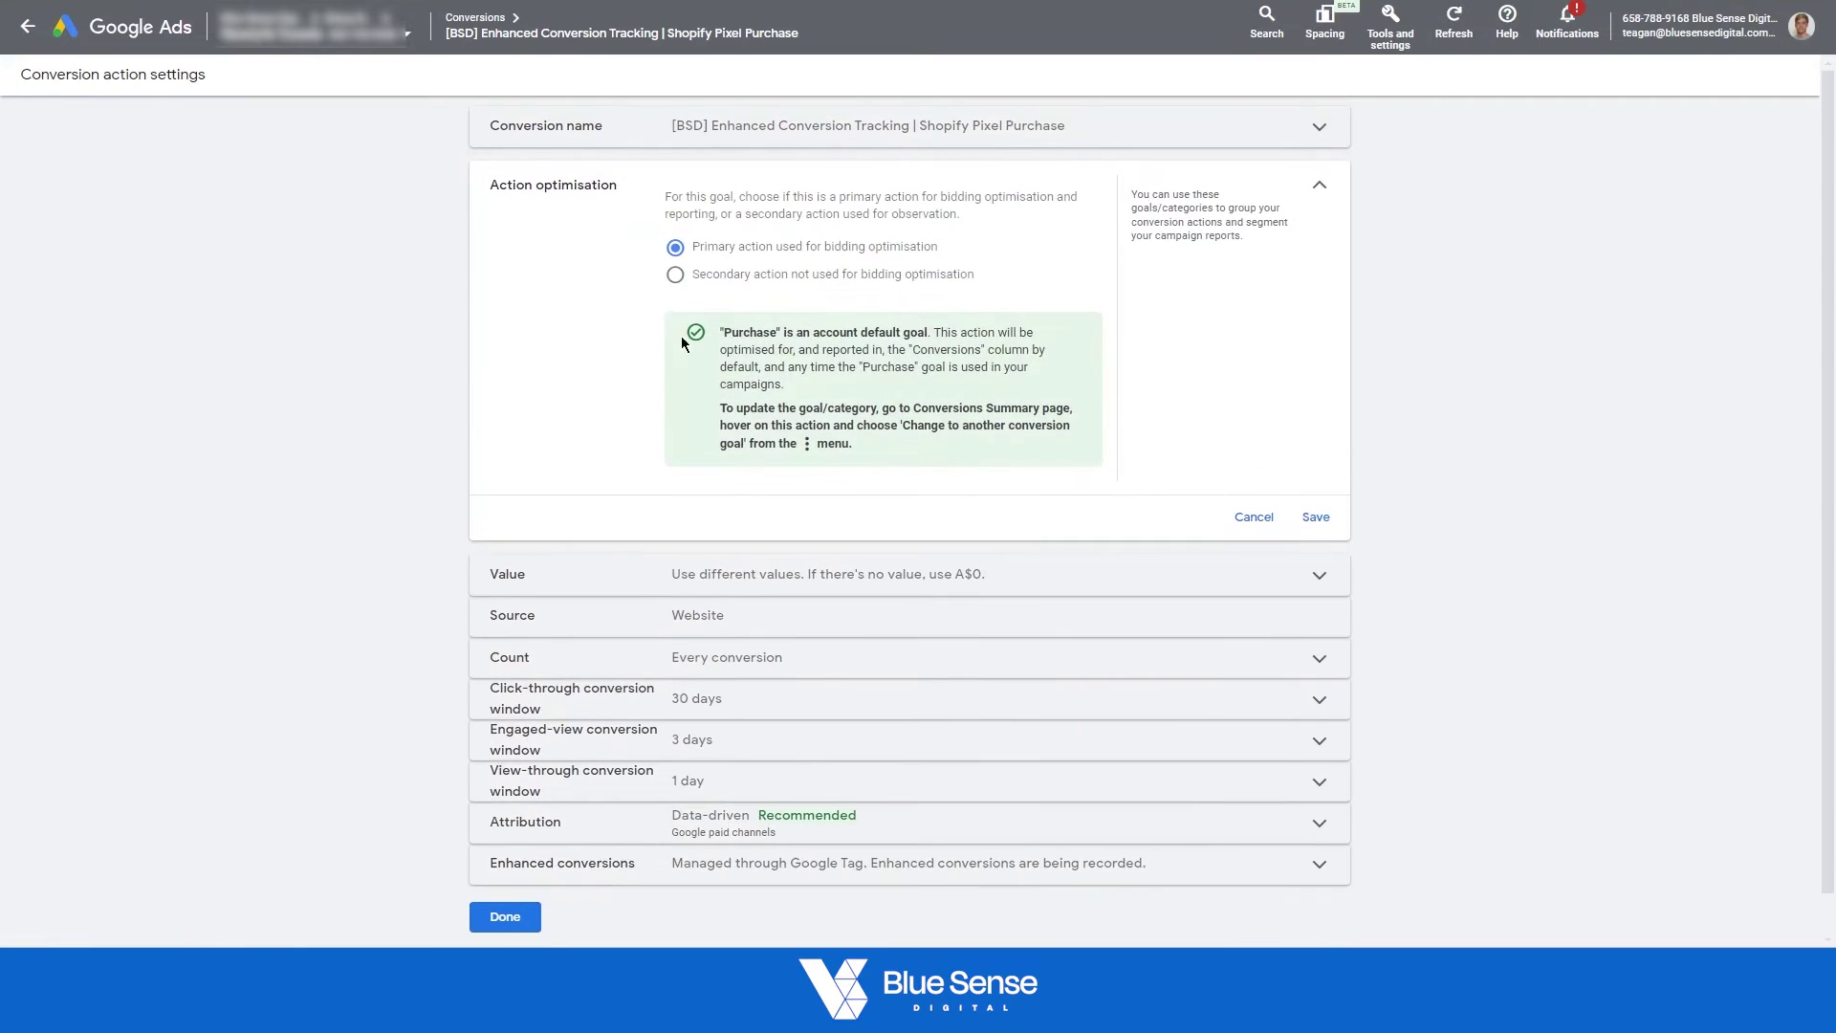
{"action": "left_click", "coordinate": [676, 284]}
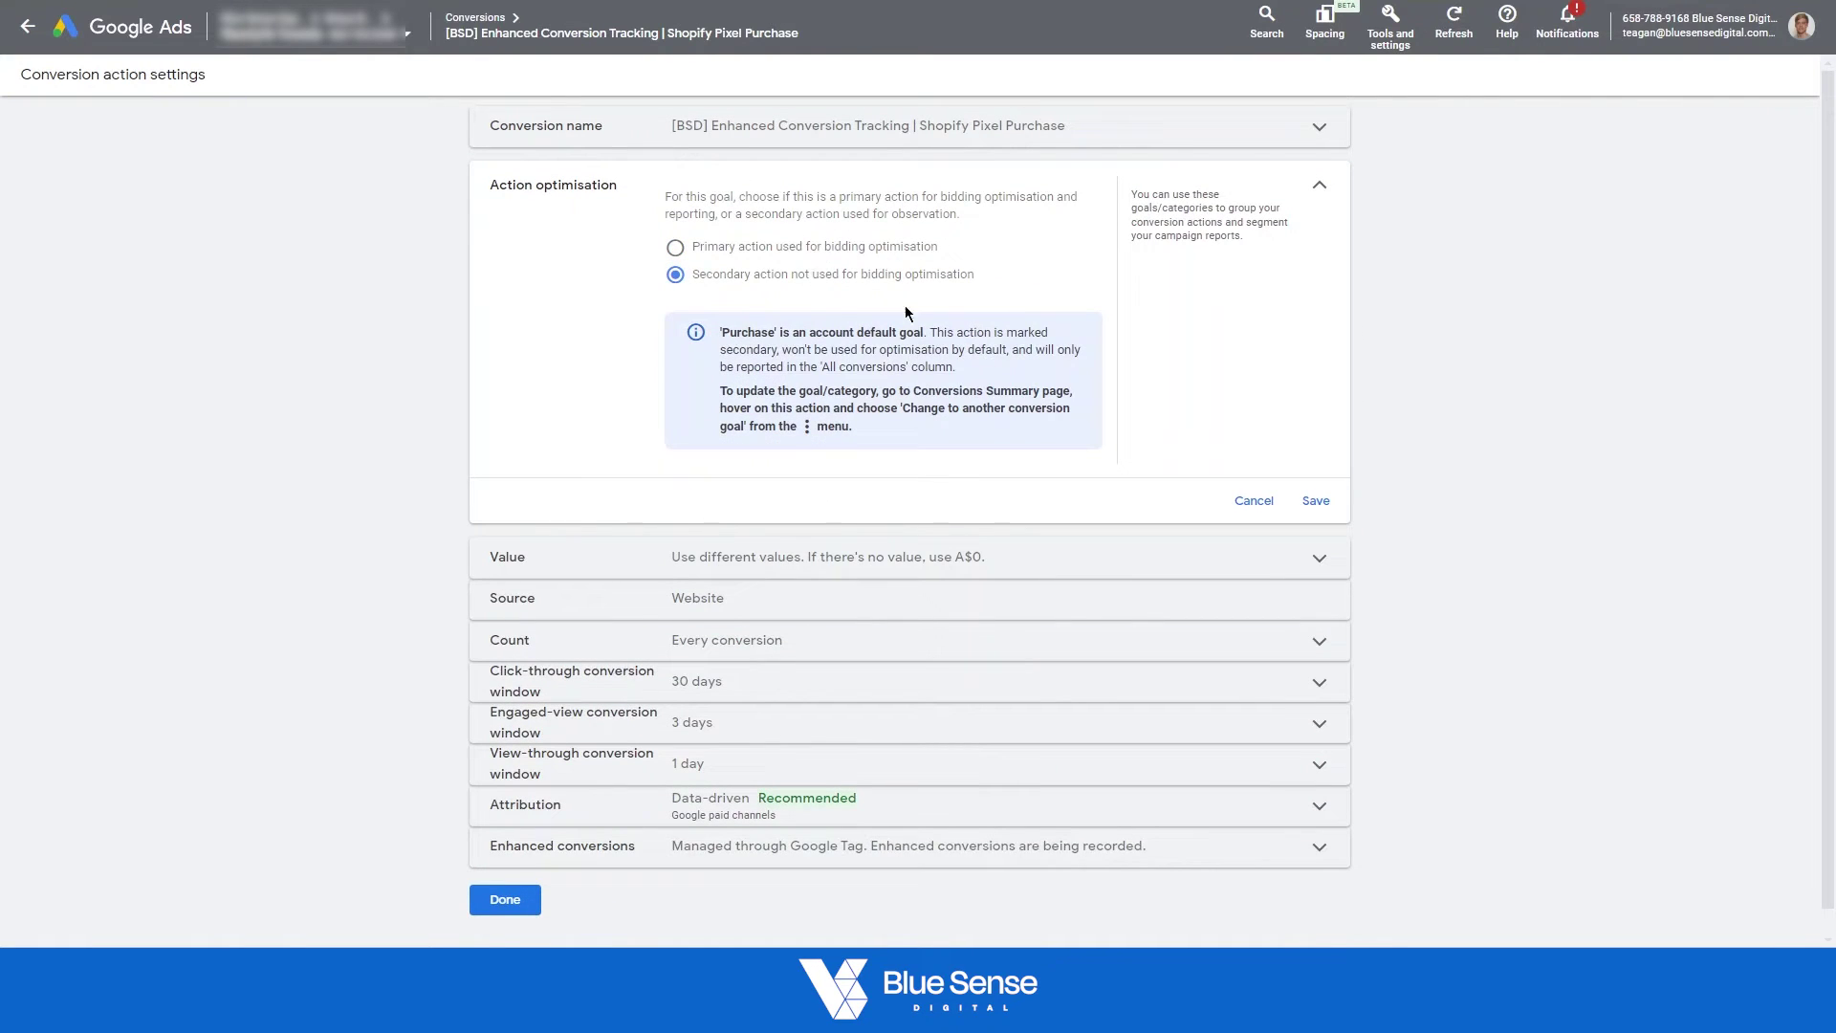
{"action": "left_click", "coordinate": [1314, 500]}
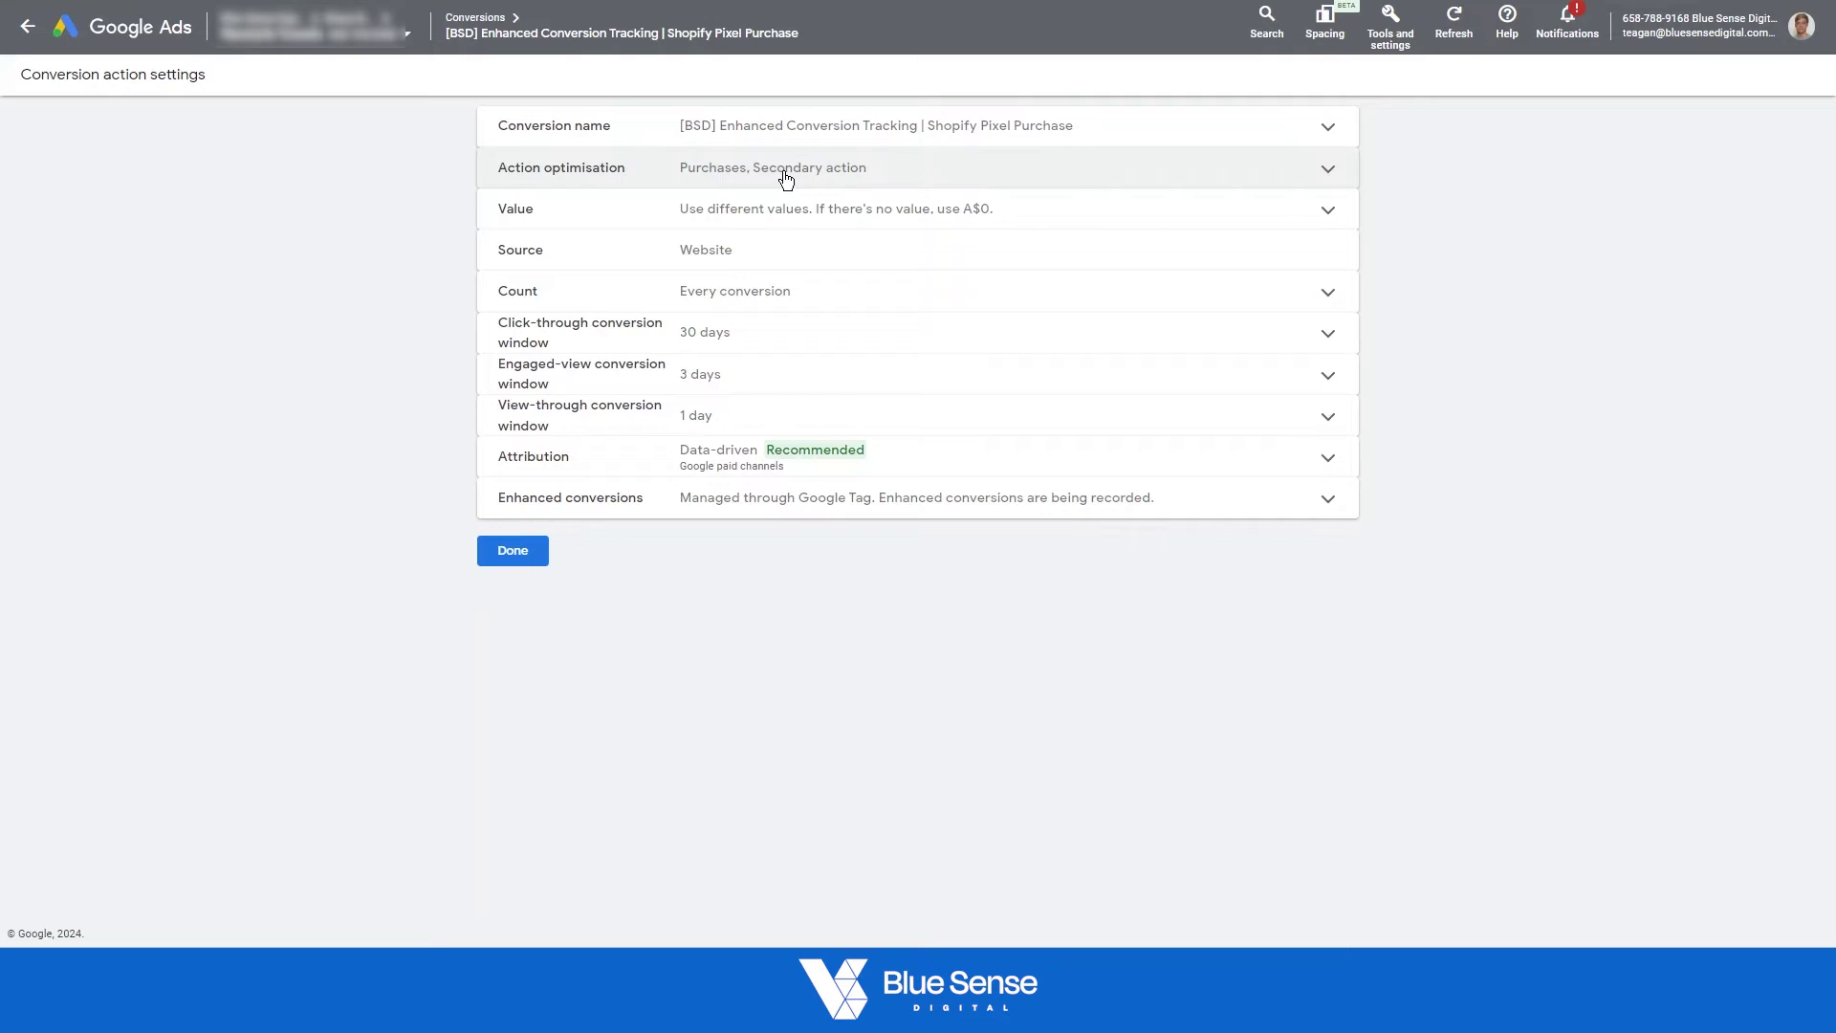
{"action": "left_click", "coordinate": [500, 562]}
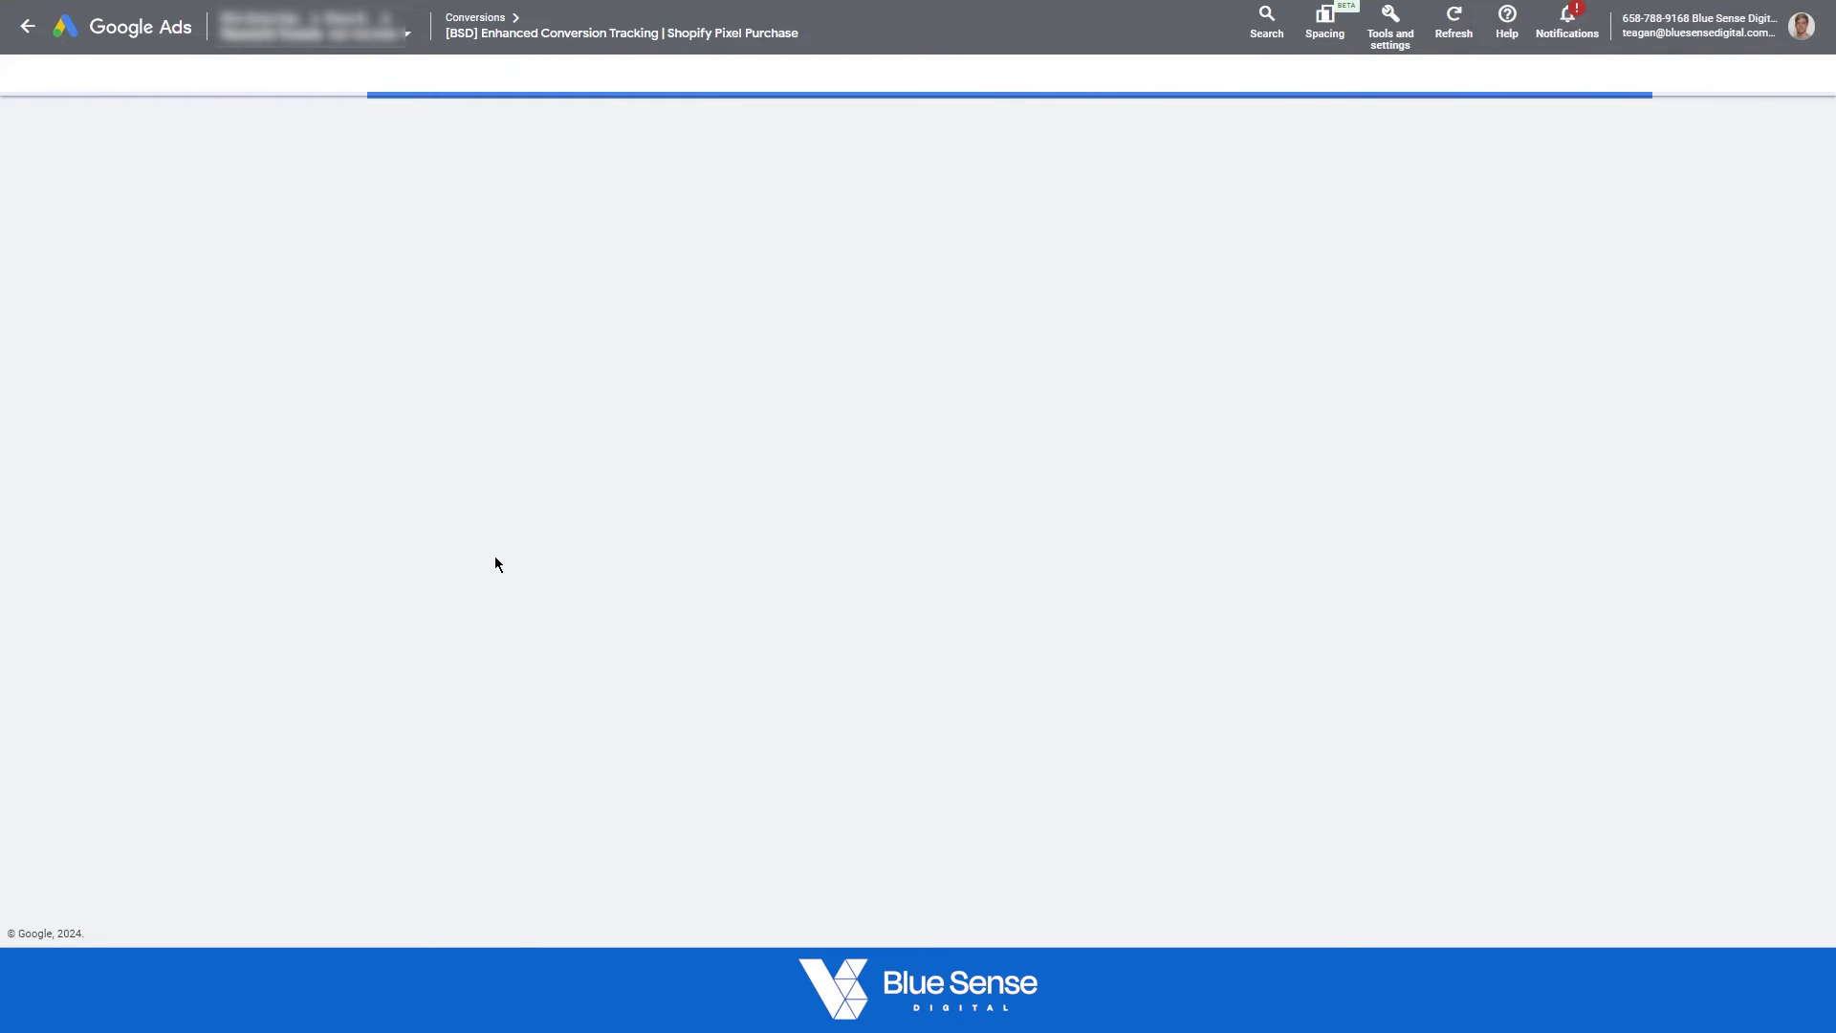
Step: Return to the Conversions summary to confirm the action shows as Secondary
{"action": "left_click", "coordinate": [504, 670]}
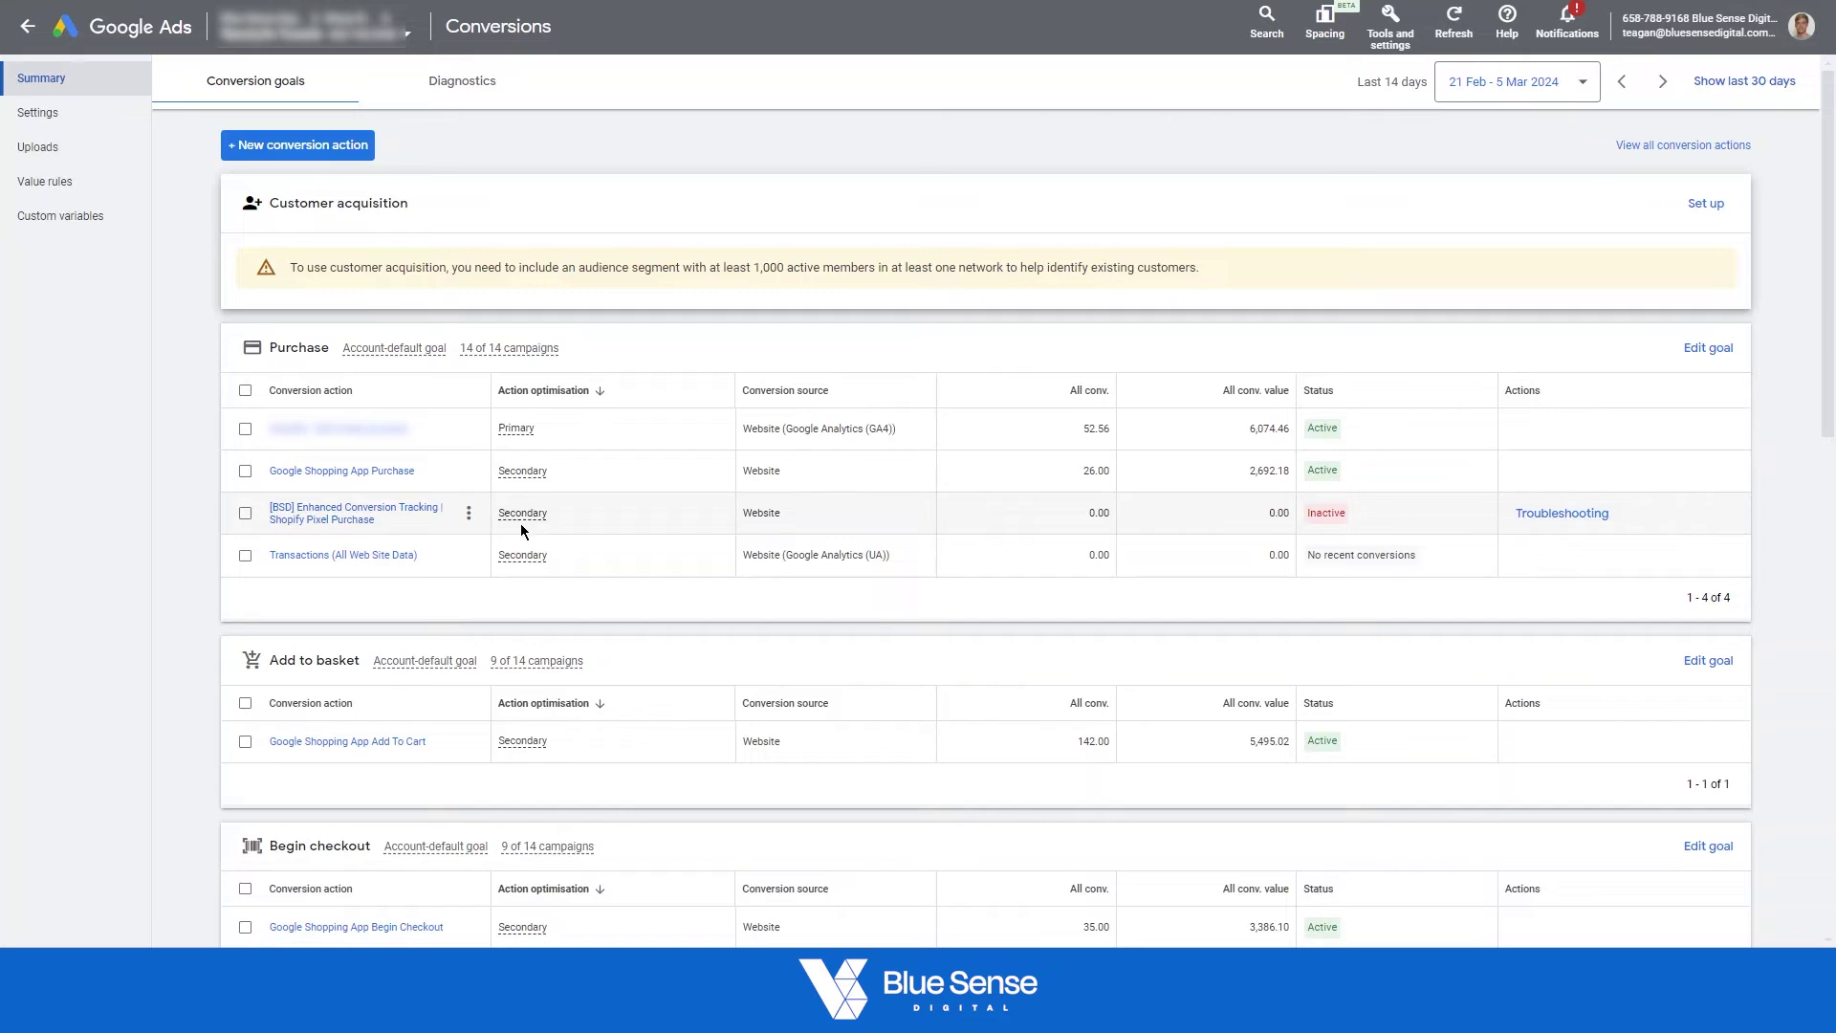
{"action": "mouse_move", "coordinate": [515, 438]}
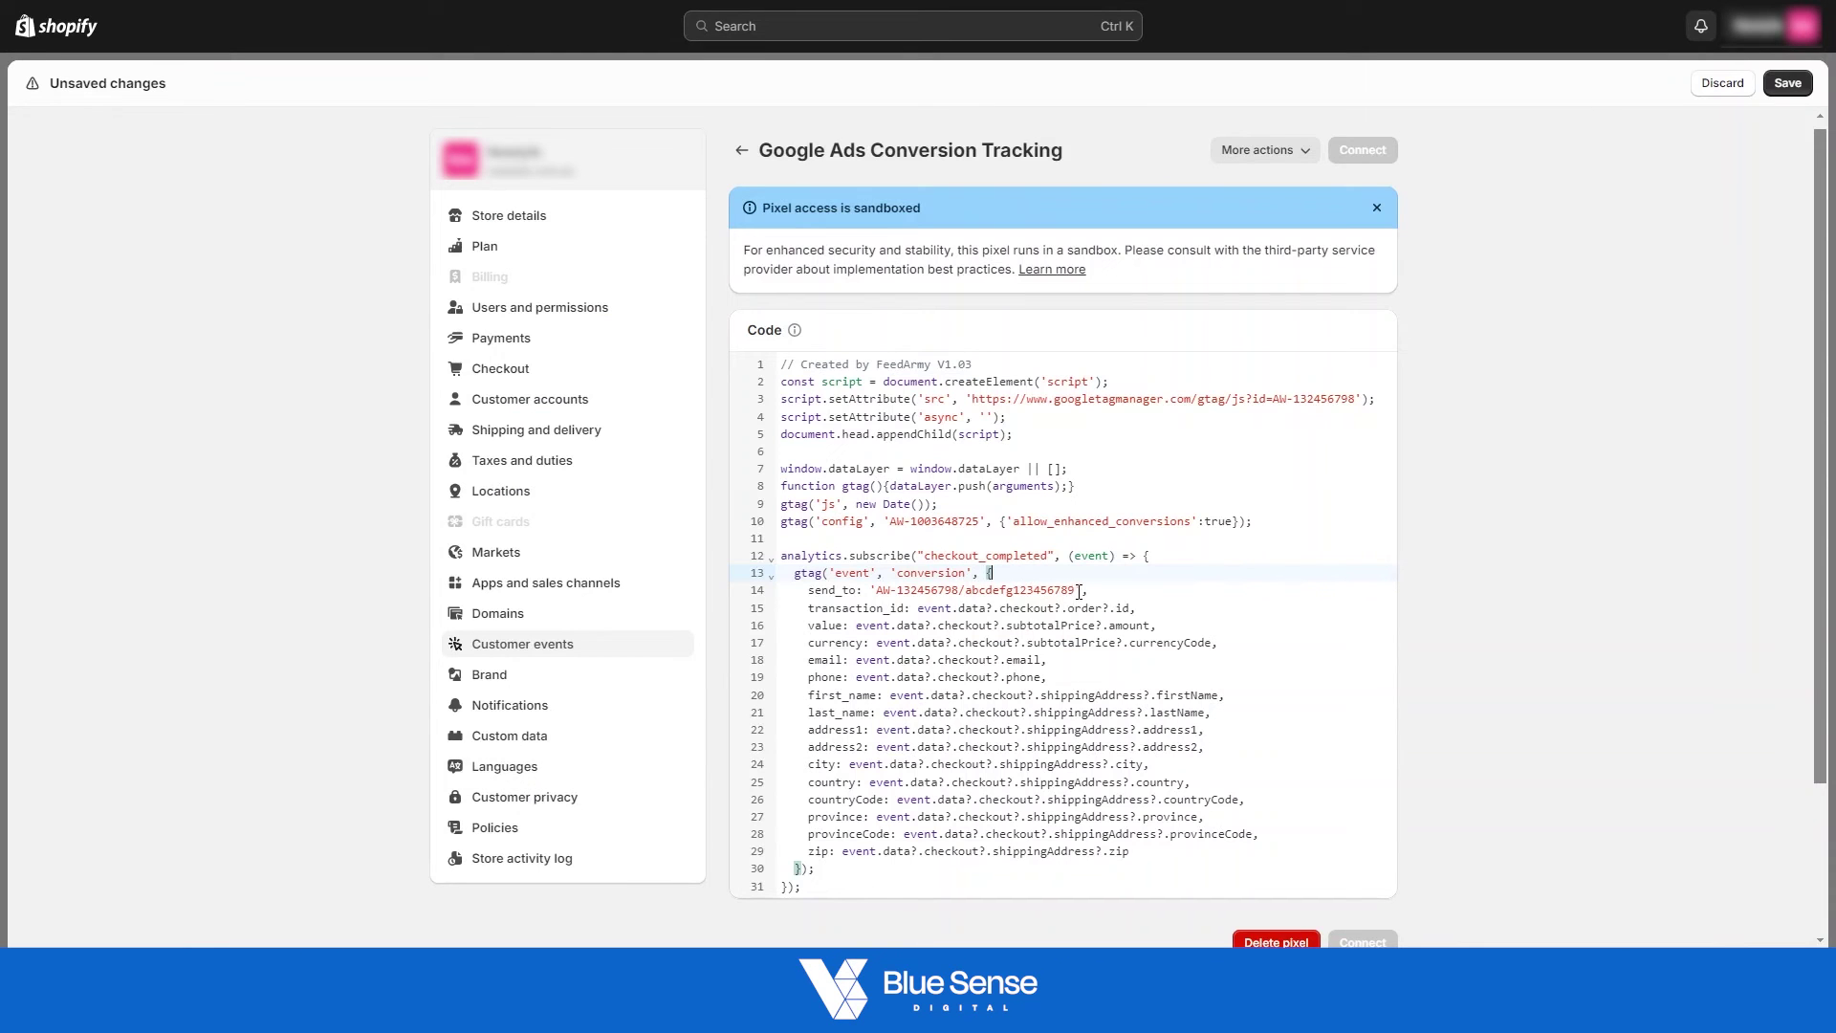
Step: Paste the real conversion ID and label over the send_to placeholder on line 14
{"action": "left_click_drag", "start_coordinate": [1075, 590], "coordinate": [878, 590]}
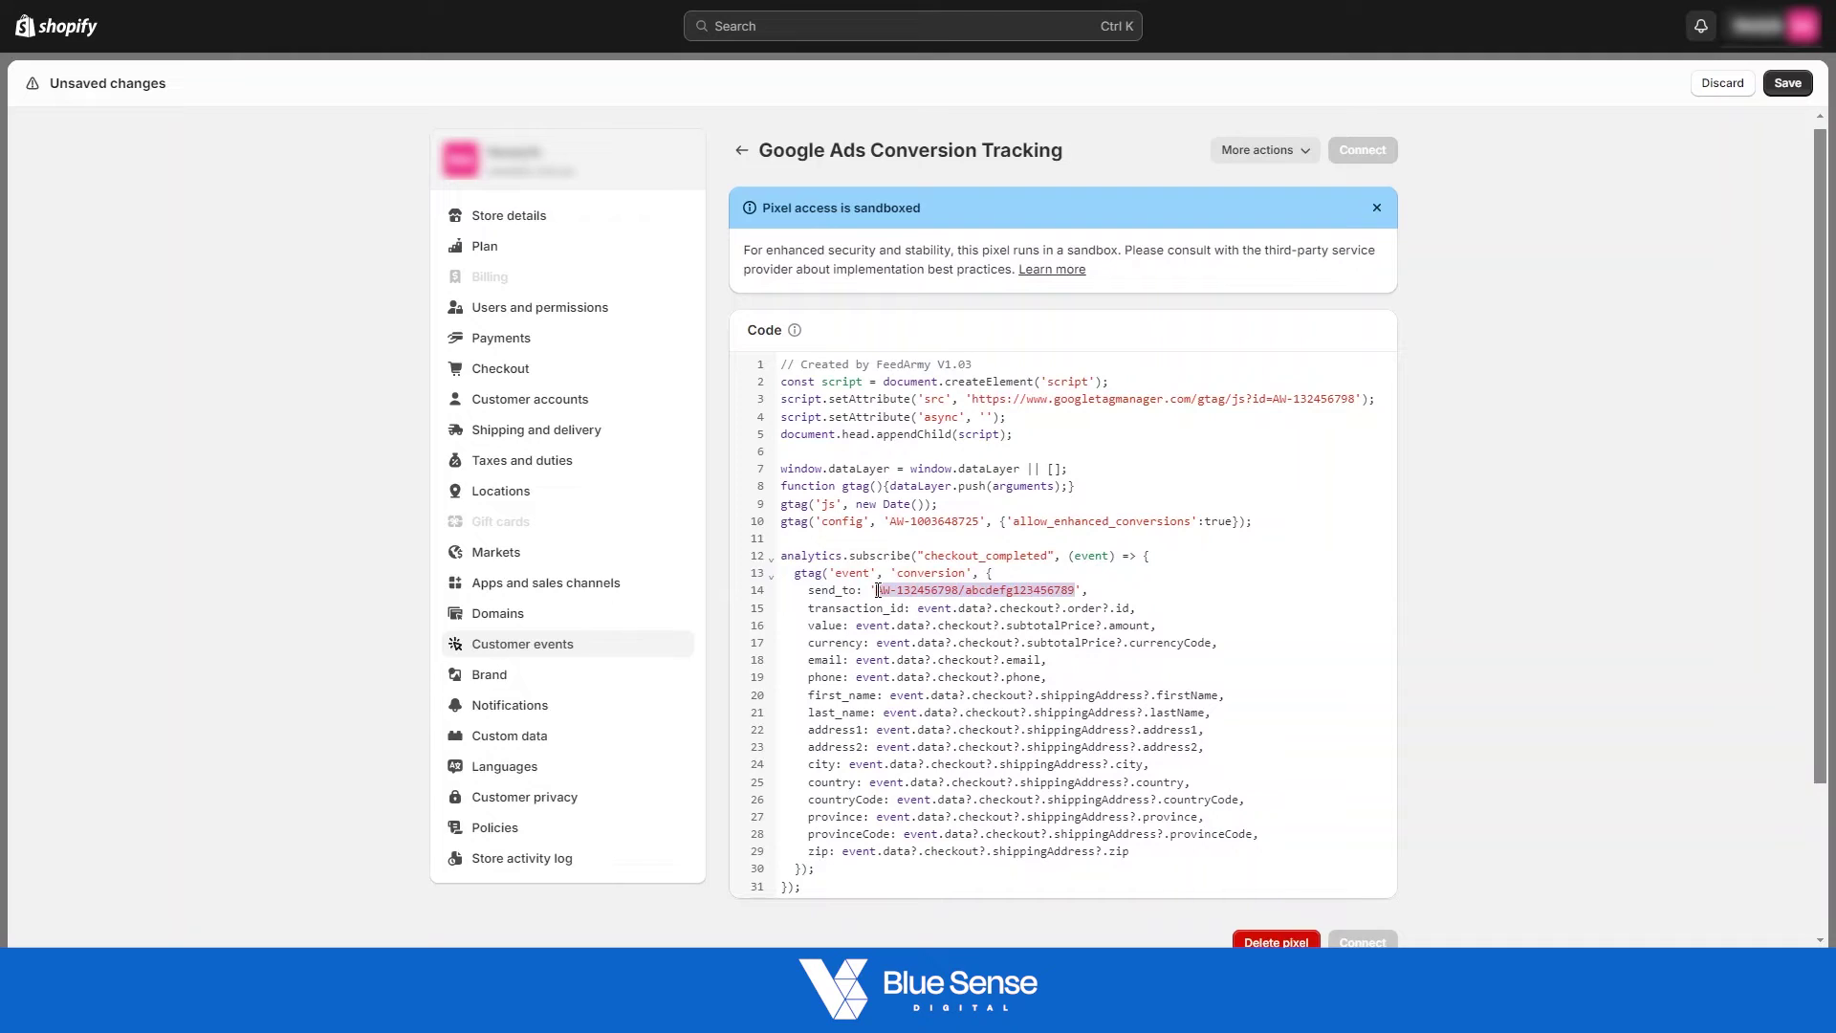
{"action": "type", "text": "AW-312858782/VYhICM6Zm5kZEJ6xl5UB"}
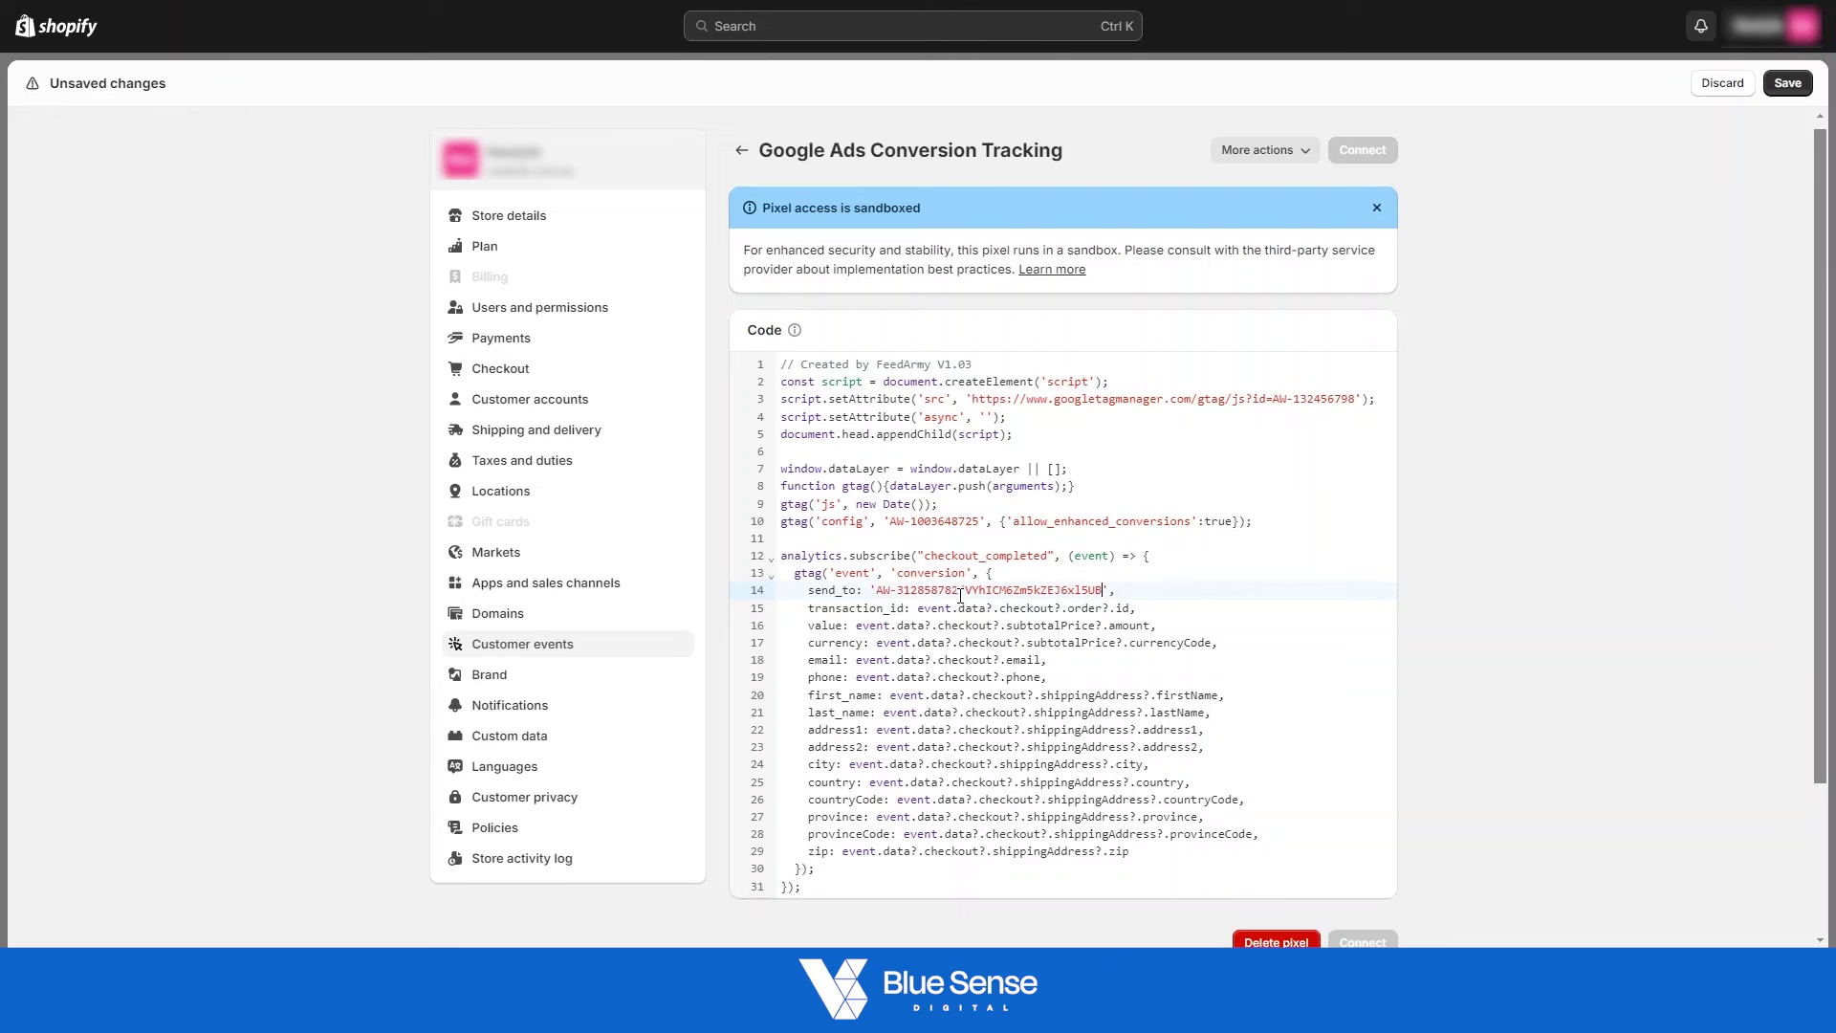
{"action": "left_click_drag", "start_coordinate": [960, 591], "coordinate": [878, 591]}
{"action": "key", "text": "ctrl+c"}
Step: Replace the placeholder AW ID on lines 3 and 10 with the real ID, then save the pixel
{"action": "left_click_drag", "start_coordinate": [1356, 400], "coordinate": [1272, 400]}
{"action": "key", "text": "ctrl+v"}
{"action": "left_click_drag", "start_coordinate": [976, 521], "coordinate": [892, 522]}
{"action": "key", "text": "ctrl+v"}
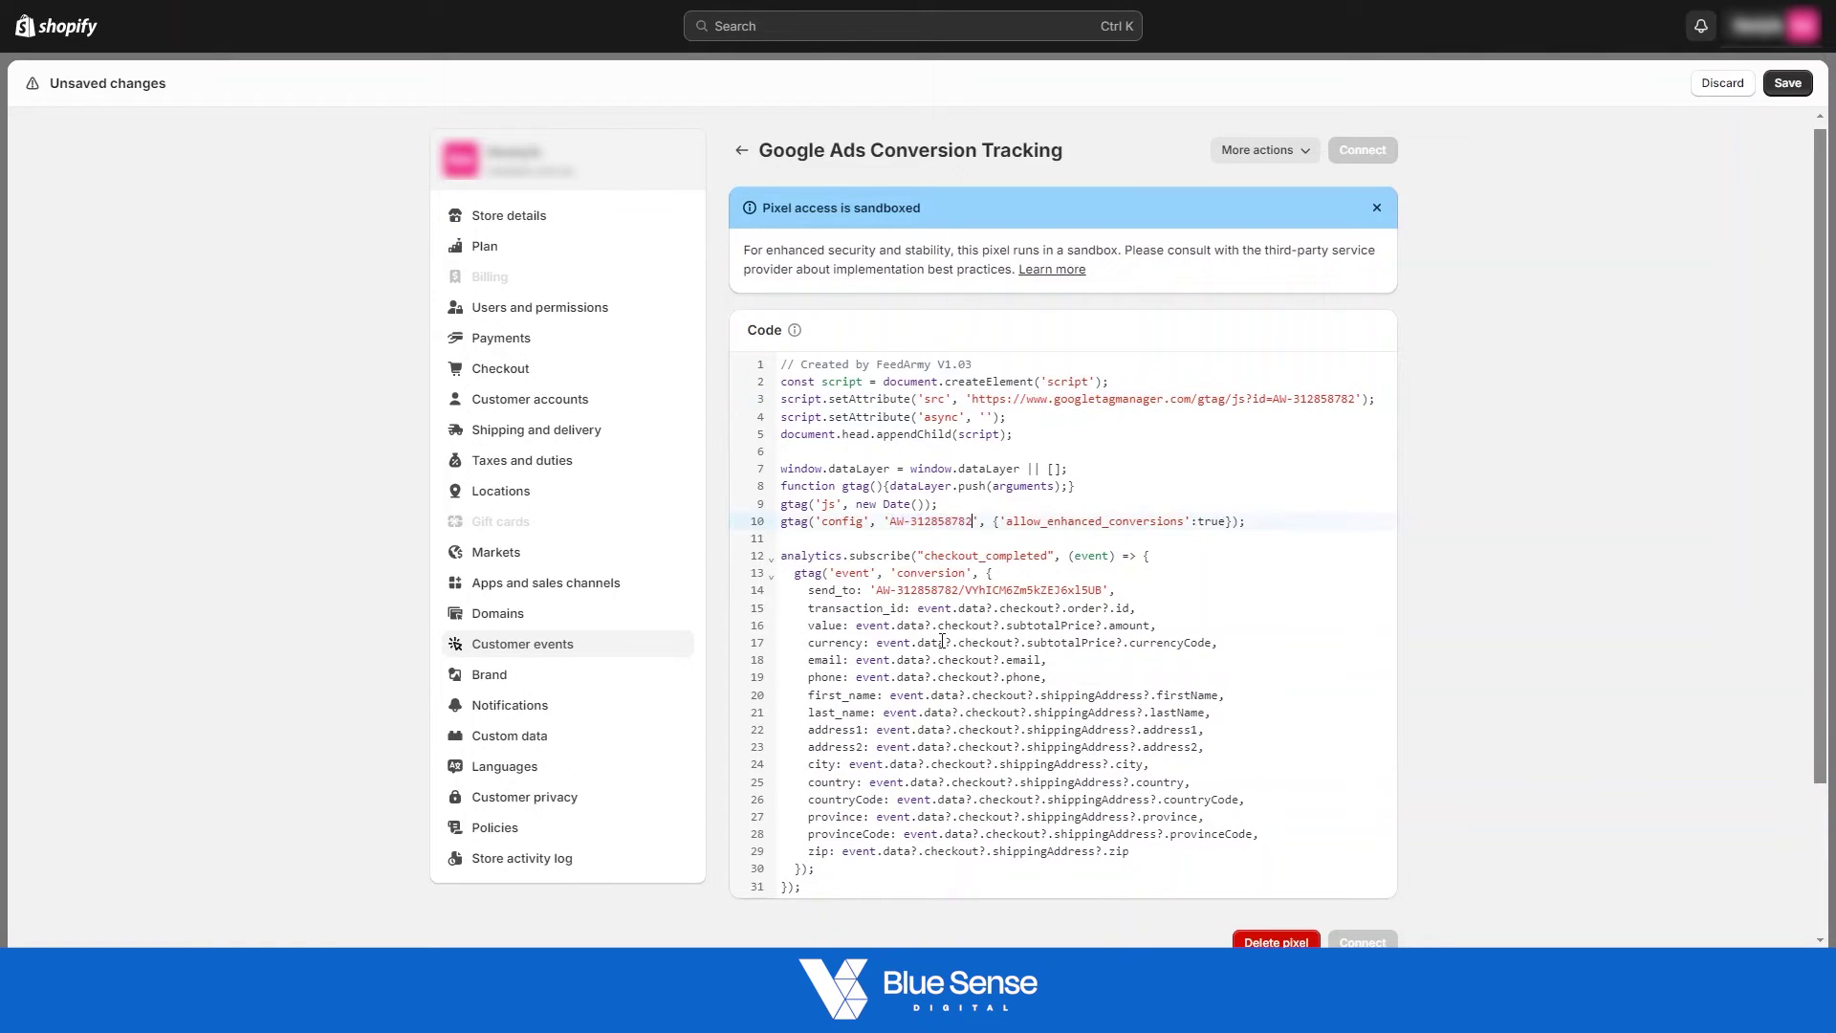
{"action": "left_click_drag", "start_coordinate": [881, 594], "coordinate": [1101, 593]}
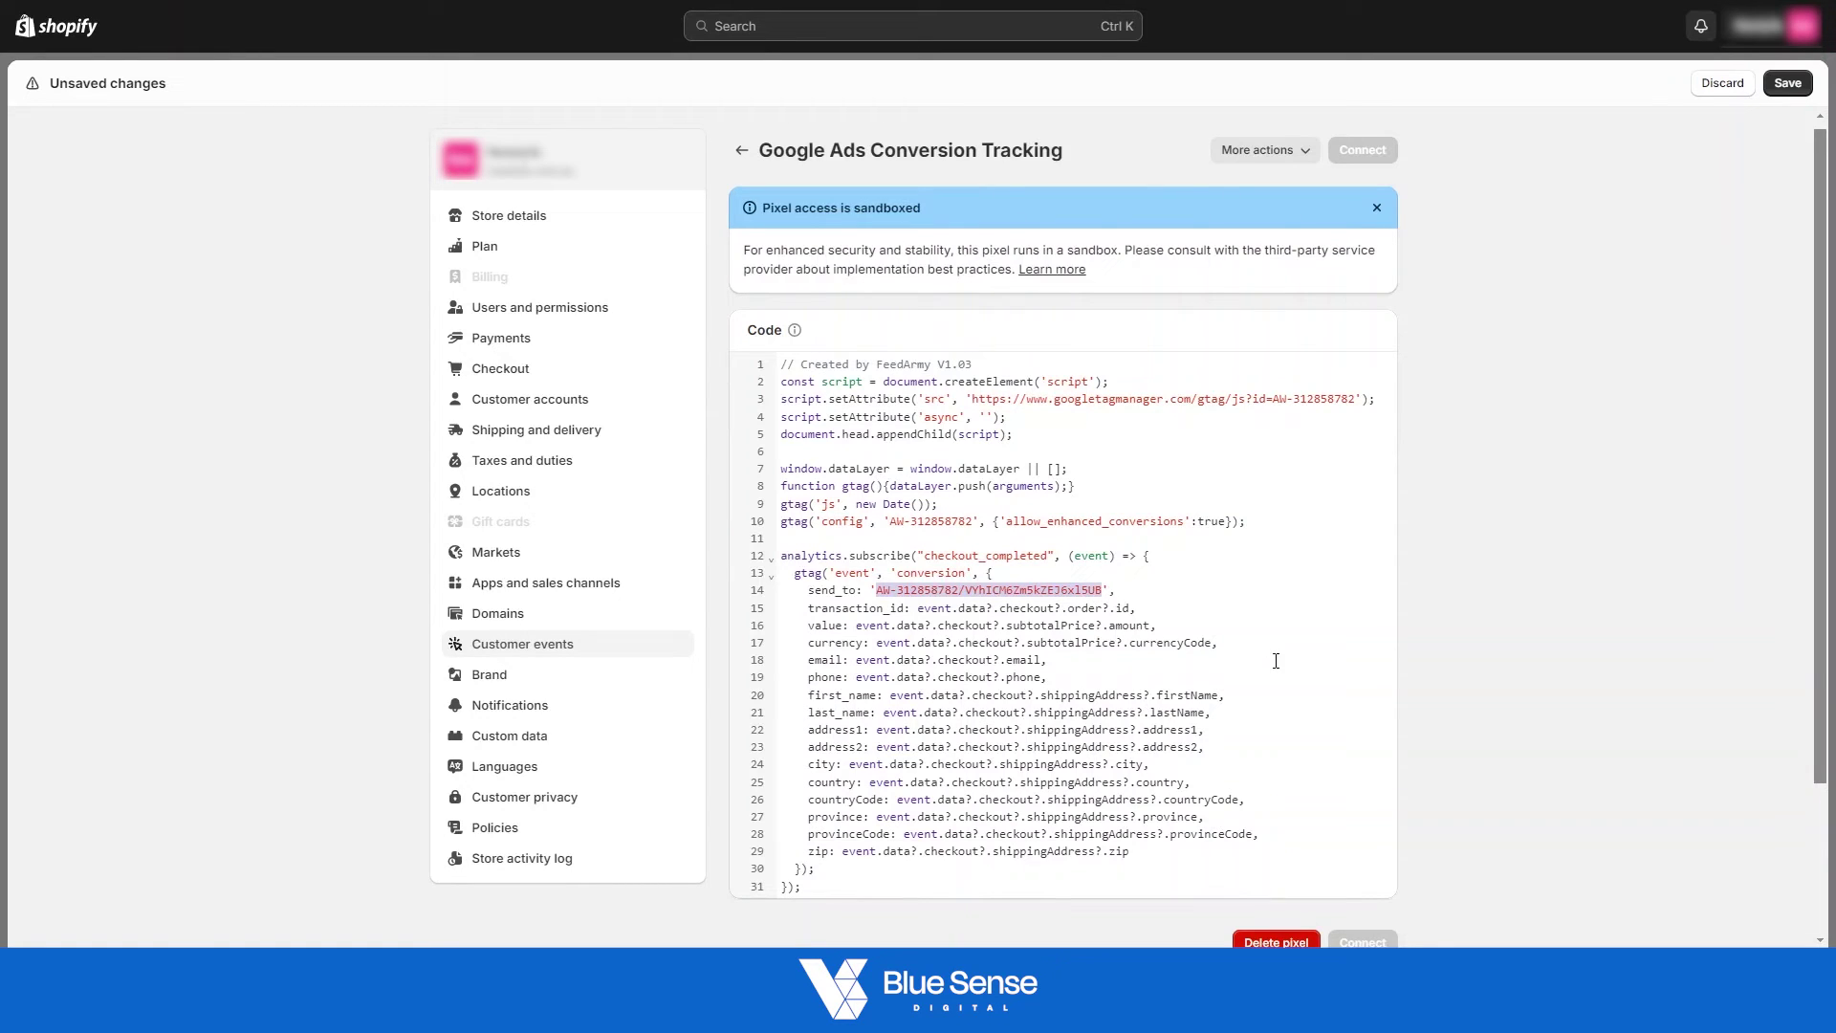
{"action": "key", "text": "ctrl+s"}
Step: Make a throwaway edit to the pixel code by deleting and retyping the 'p' in zip
{"action": "scroll", "coordinate": [1276, 571], "scroll_direction": "down", "scroll_amount": 2}
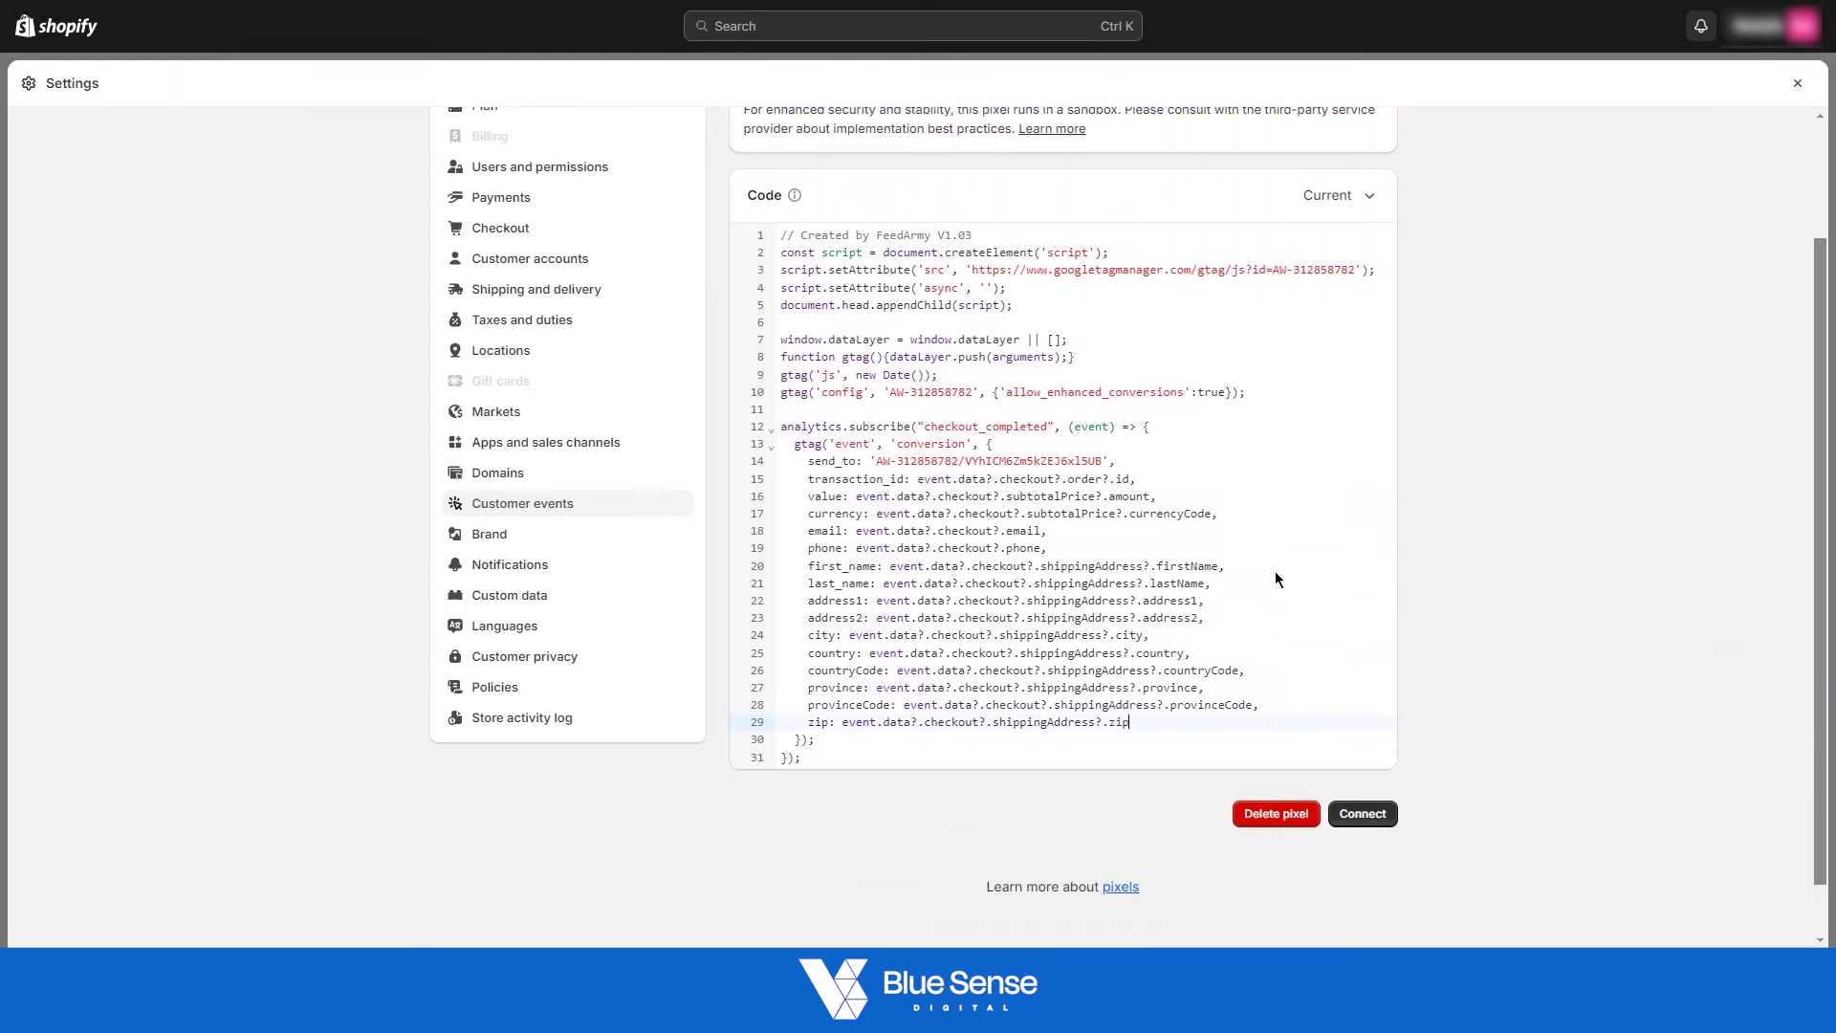
{"action": "scroll", "coordinate": [1160, 546], "scroll_direction": "up", "scroll_amount": 2}
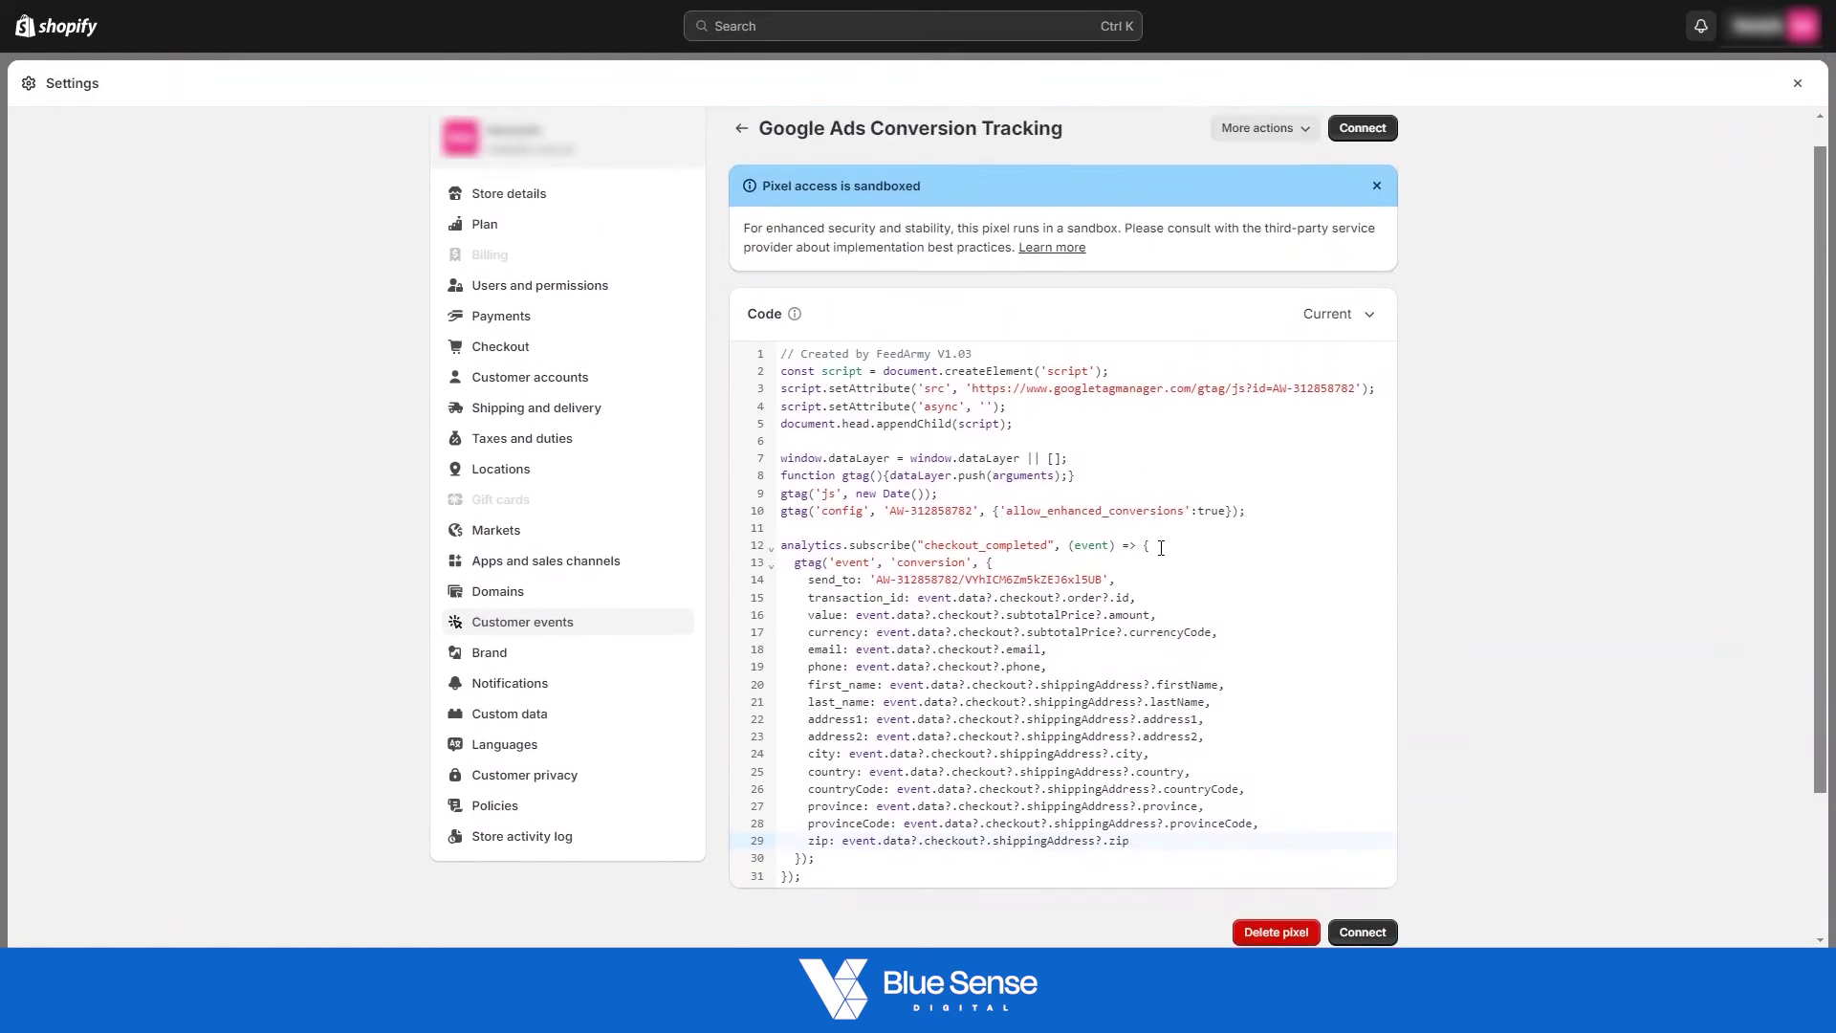
{"action": "scroll", "coordinate": [1205, 663], "scroll_direction": "down", "scroll_amount": 2}
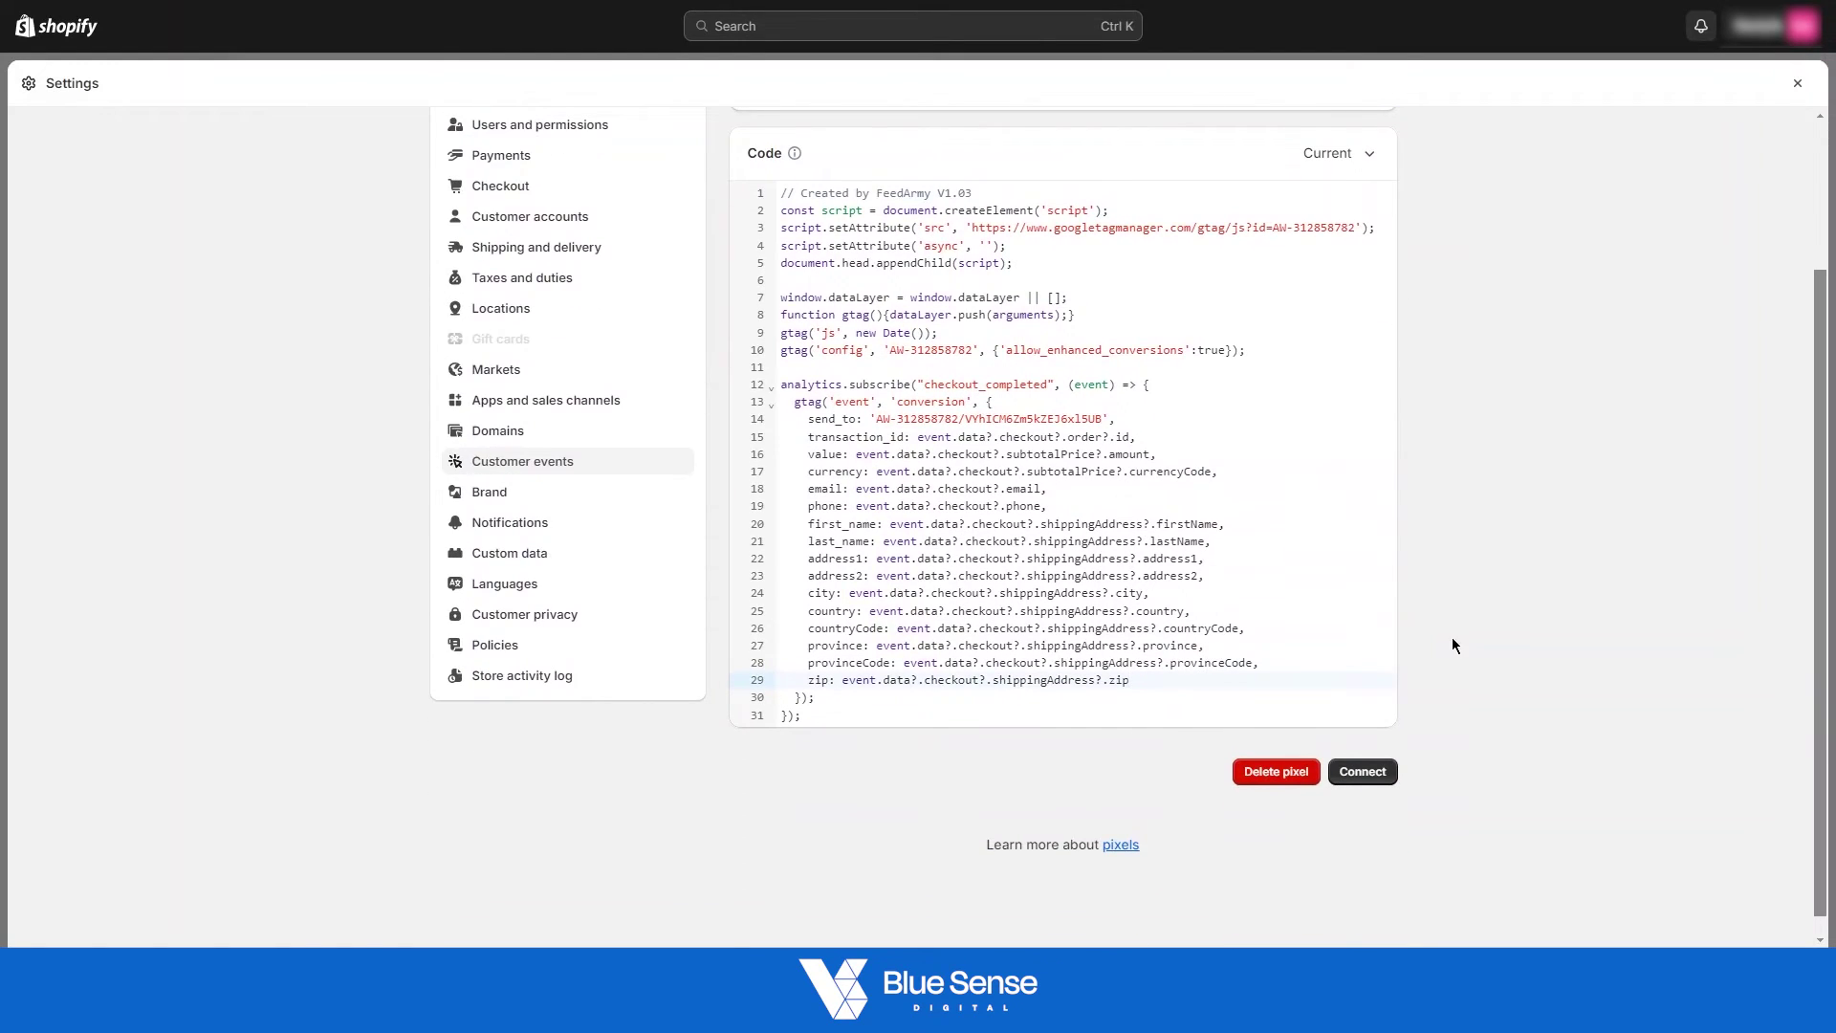
{"action": "left_click", "coordinate": [1273, 581]}
{"action": "left_click", "coordinate": [1158, 686]}
{"action": "key", "text": "BackSpace"}
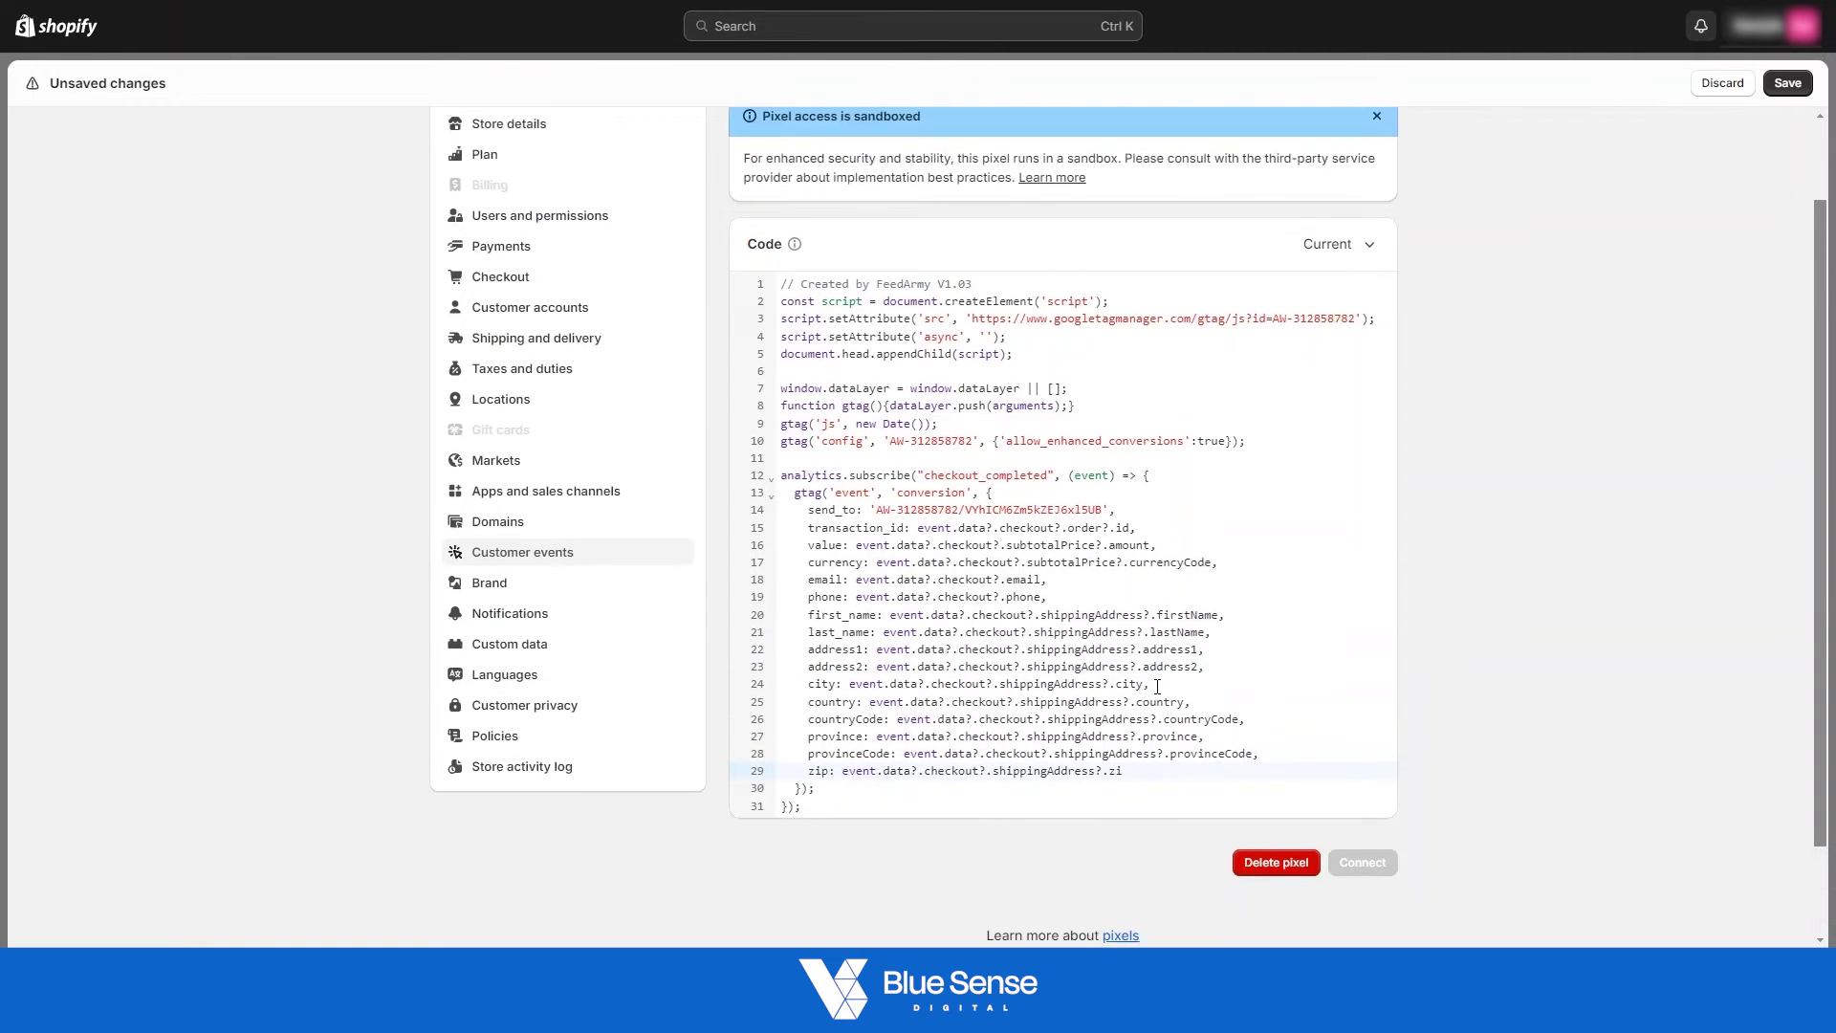
{"action": "scroll", "coordinate": [1343, 474], "scroll_direction": "up", "scroll_amount": 2}
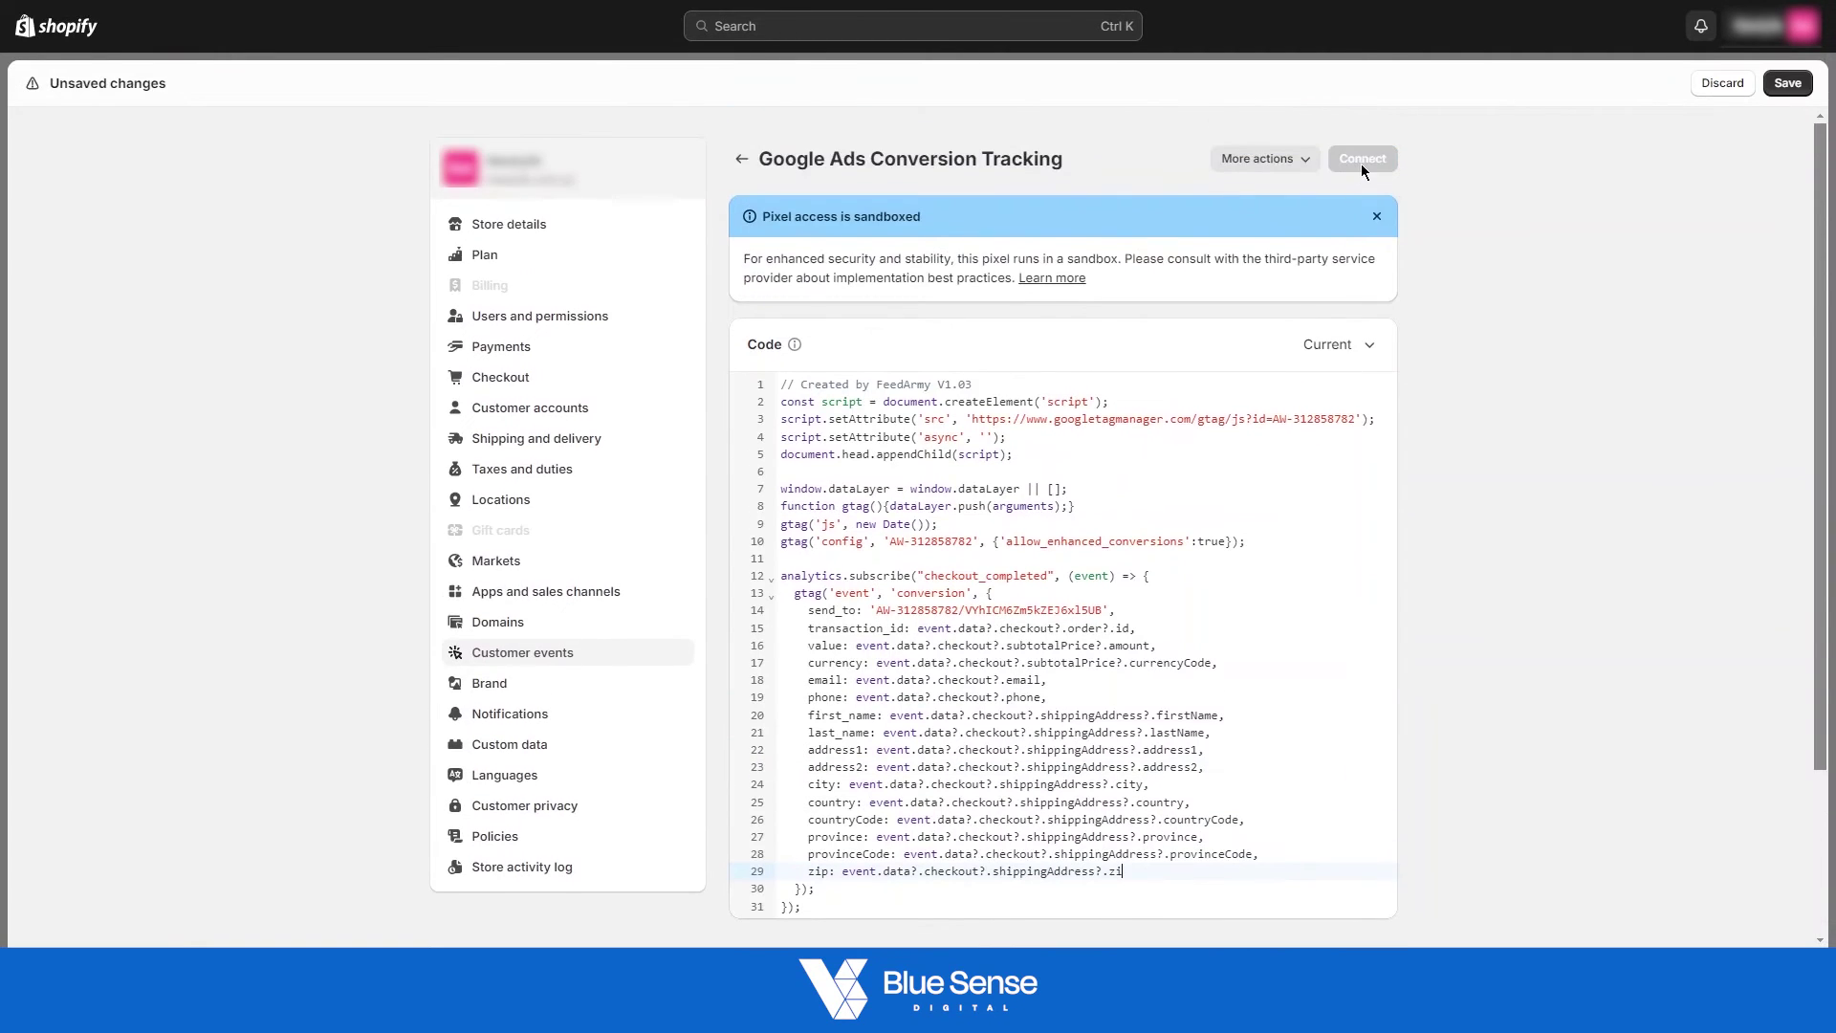
{"action": "scroll", "coordinate": [1372, 763], "scroll_direction": "down", "scroll_amount": 3}
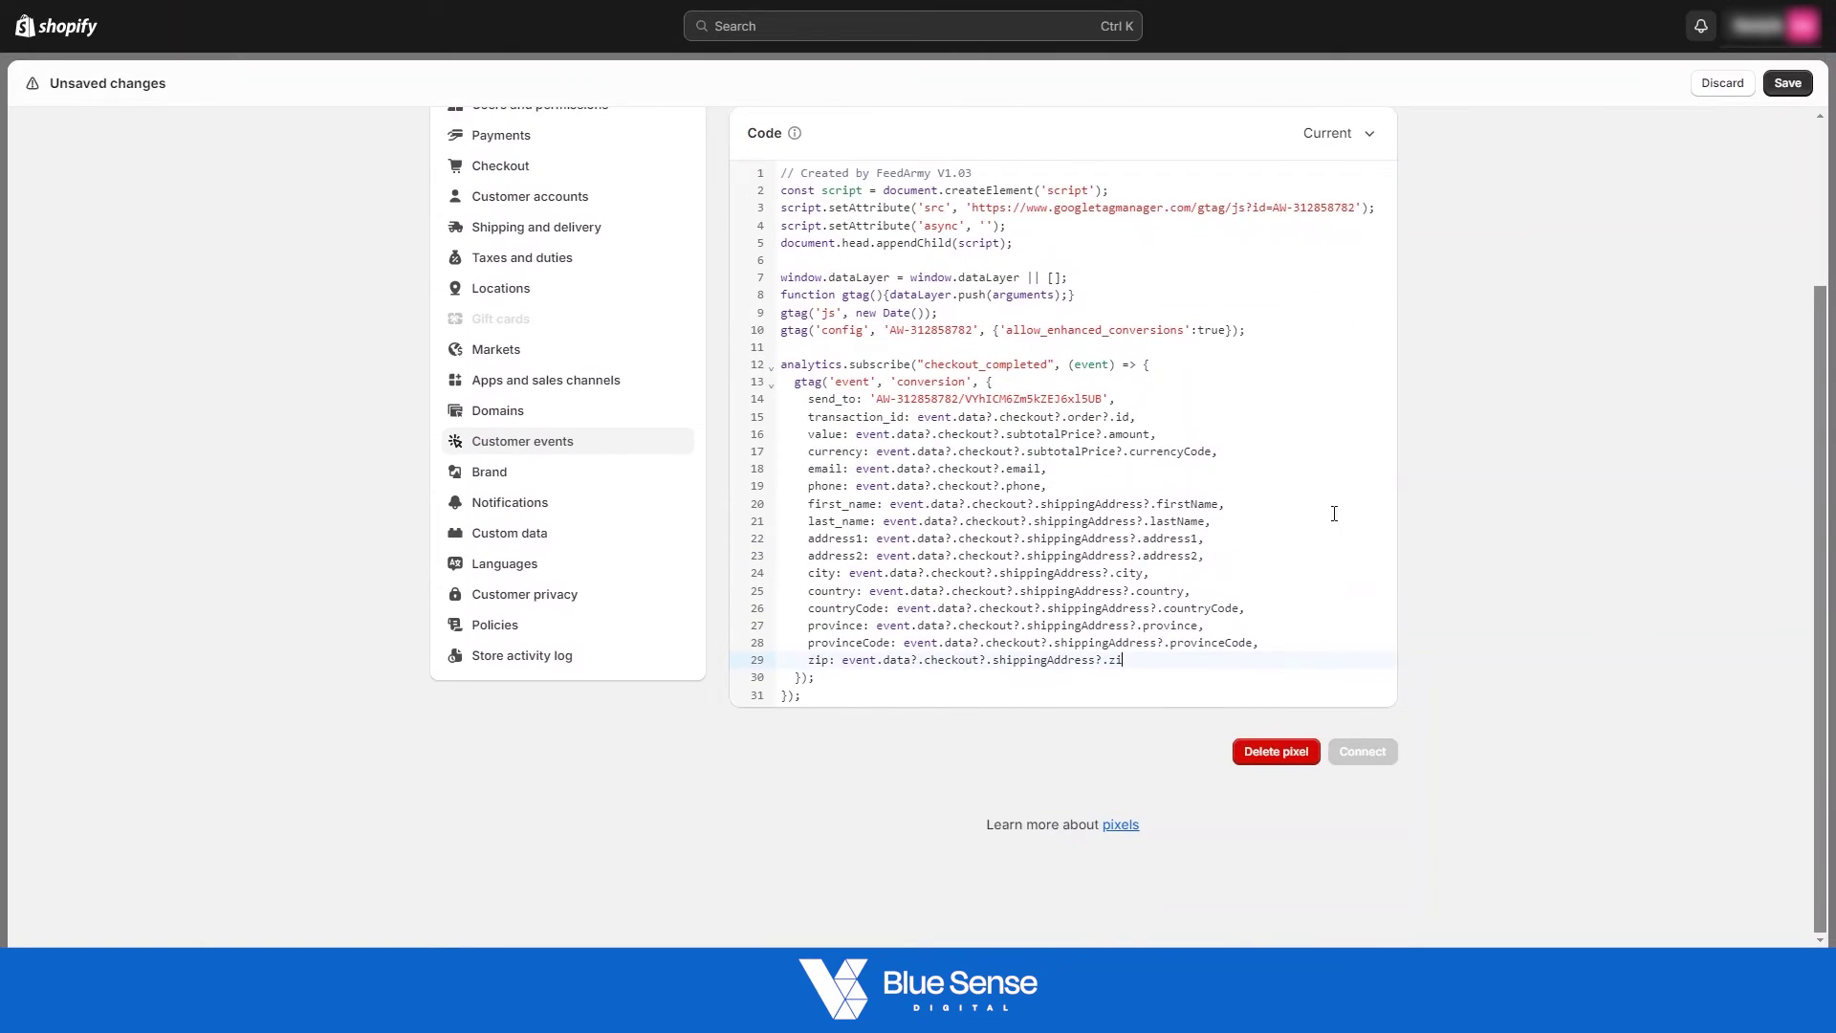
{"action": "scroll", "coordinate": [1334, 513], "scroll_direction": "up", "scroll_amount": 3}
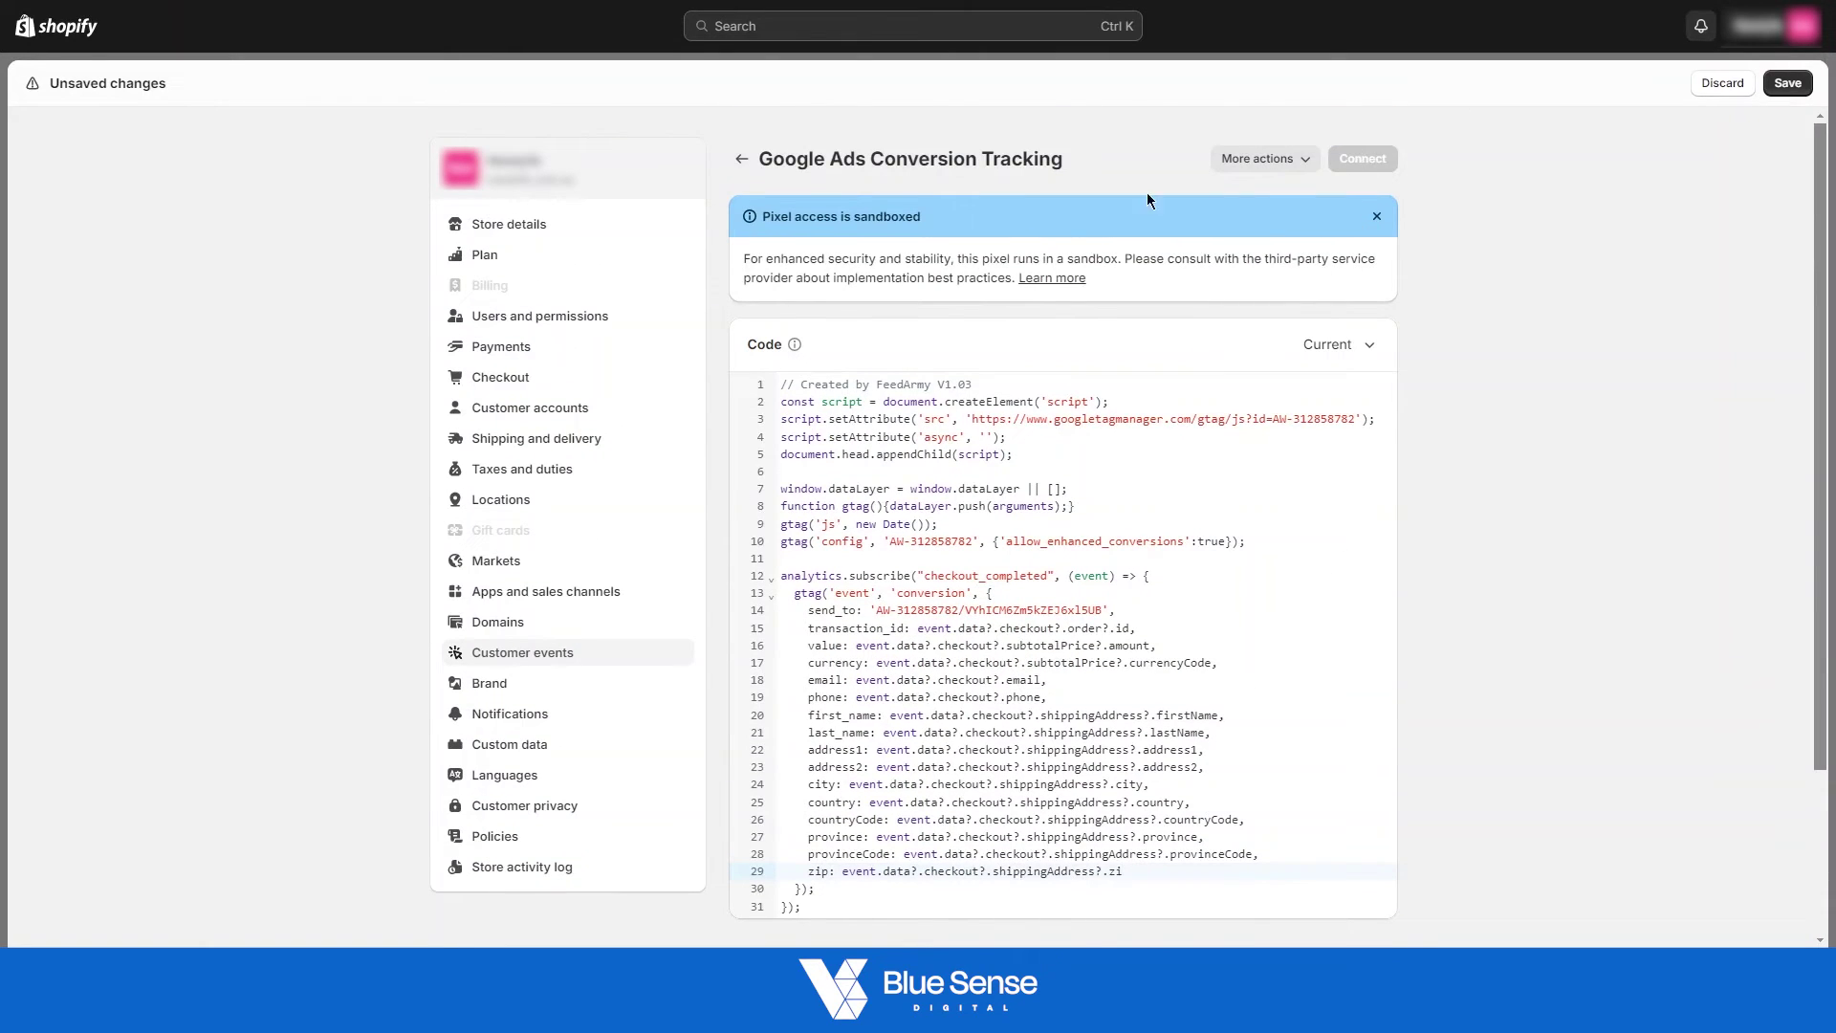
{"action": "scroll", "coordinate": [1385, 683], "scroll_direction": "down", "scroll_amount": 3}
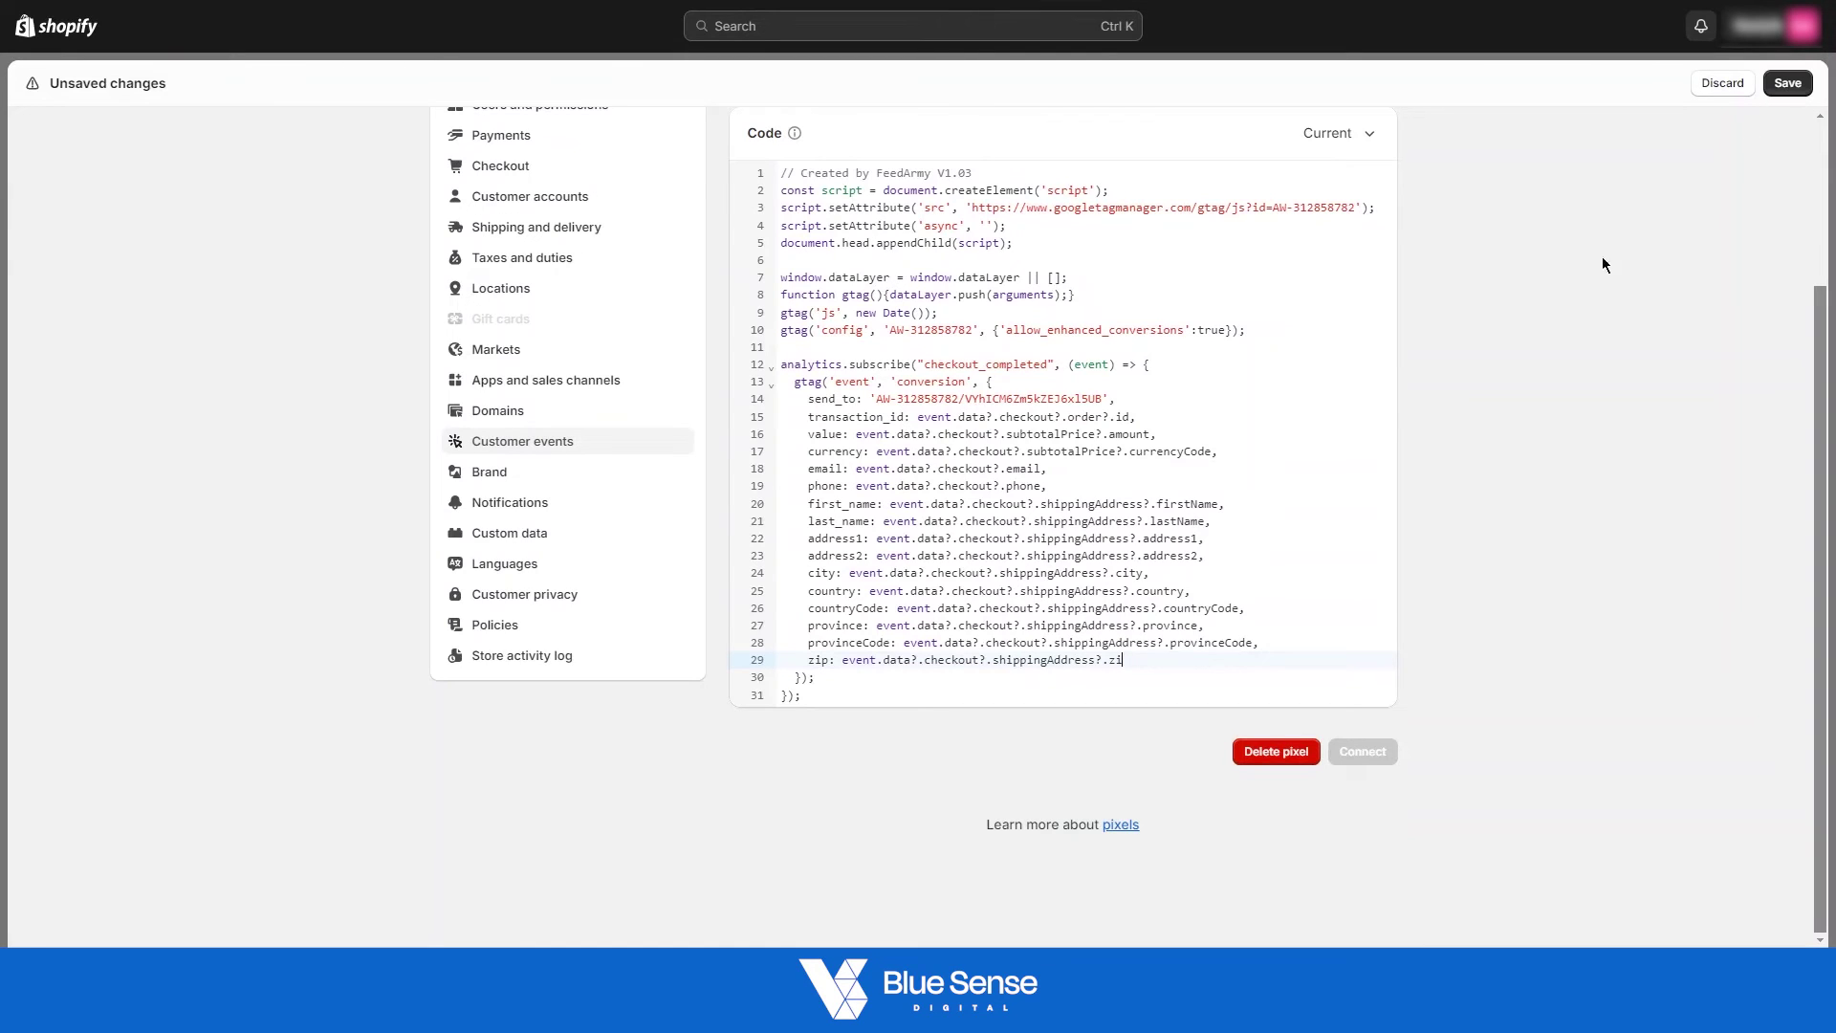
{"action": "type", "text": "p"}
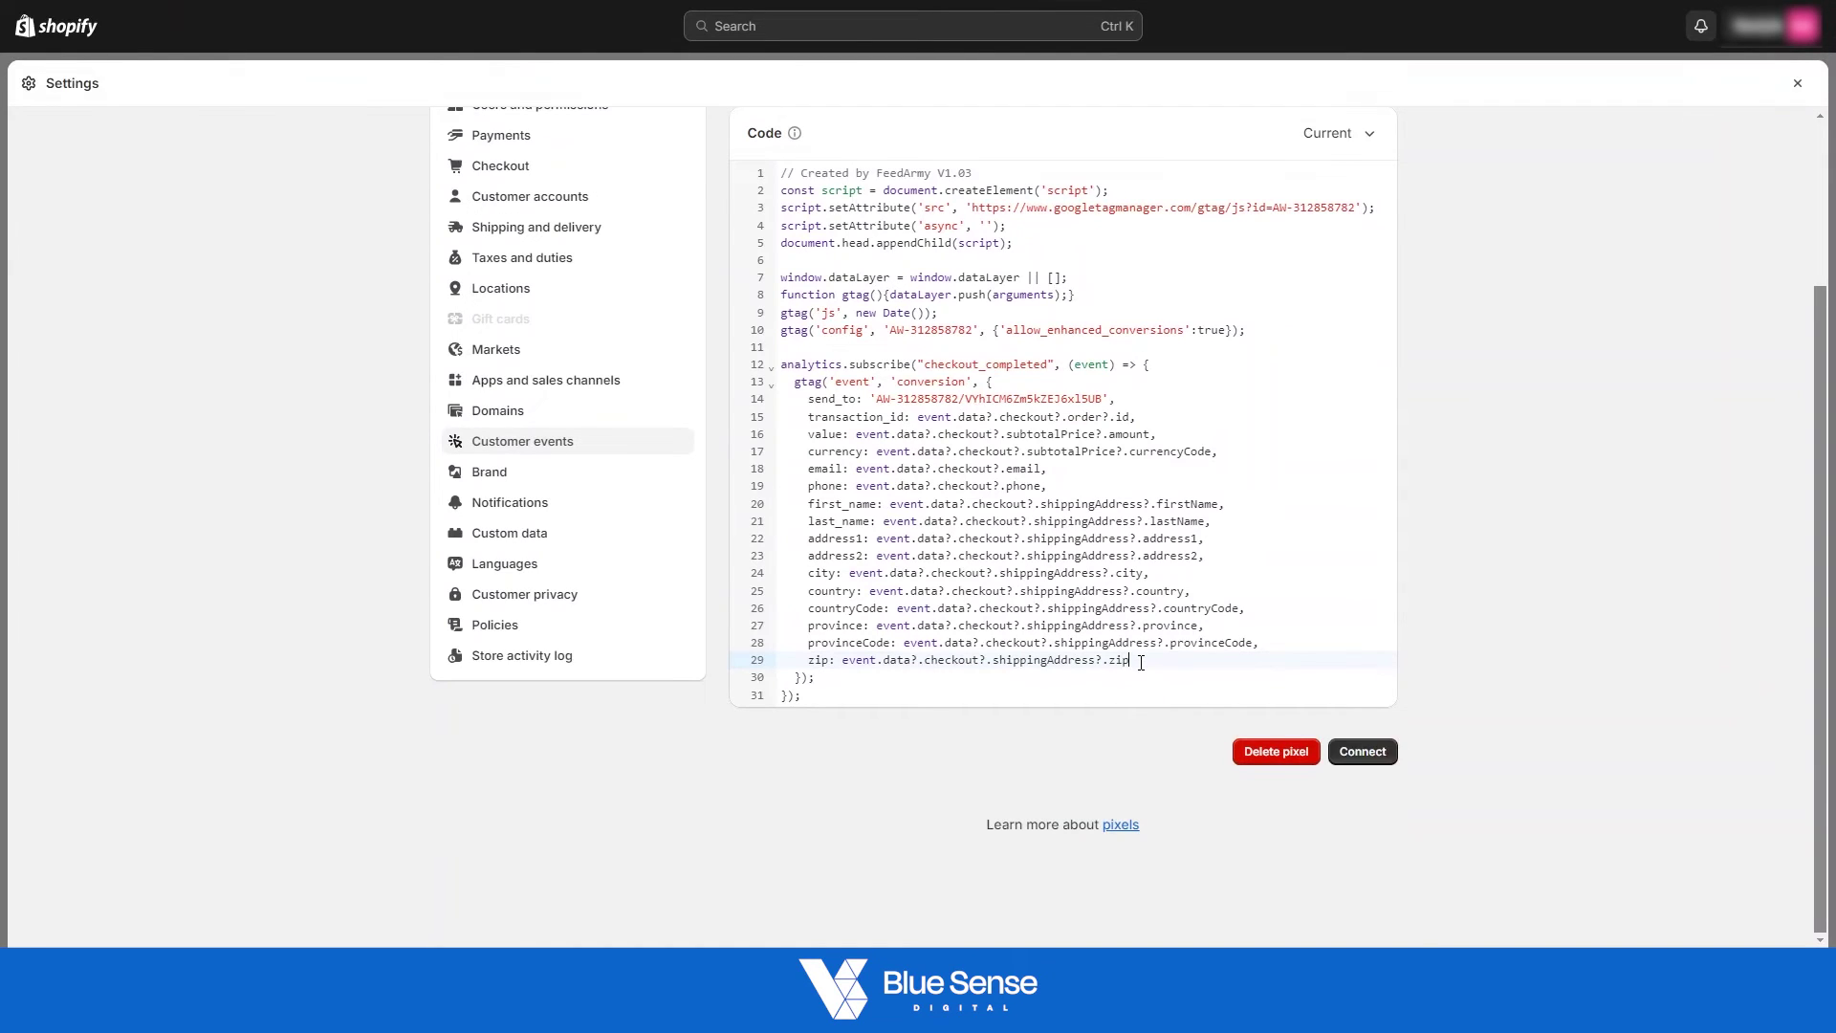
{"action": "scroll", "coordinate": [1136, 660], "scroll_direction": "up", "scroll_amount": 3}
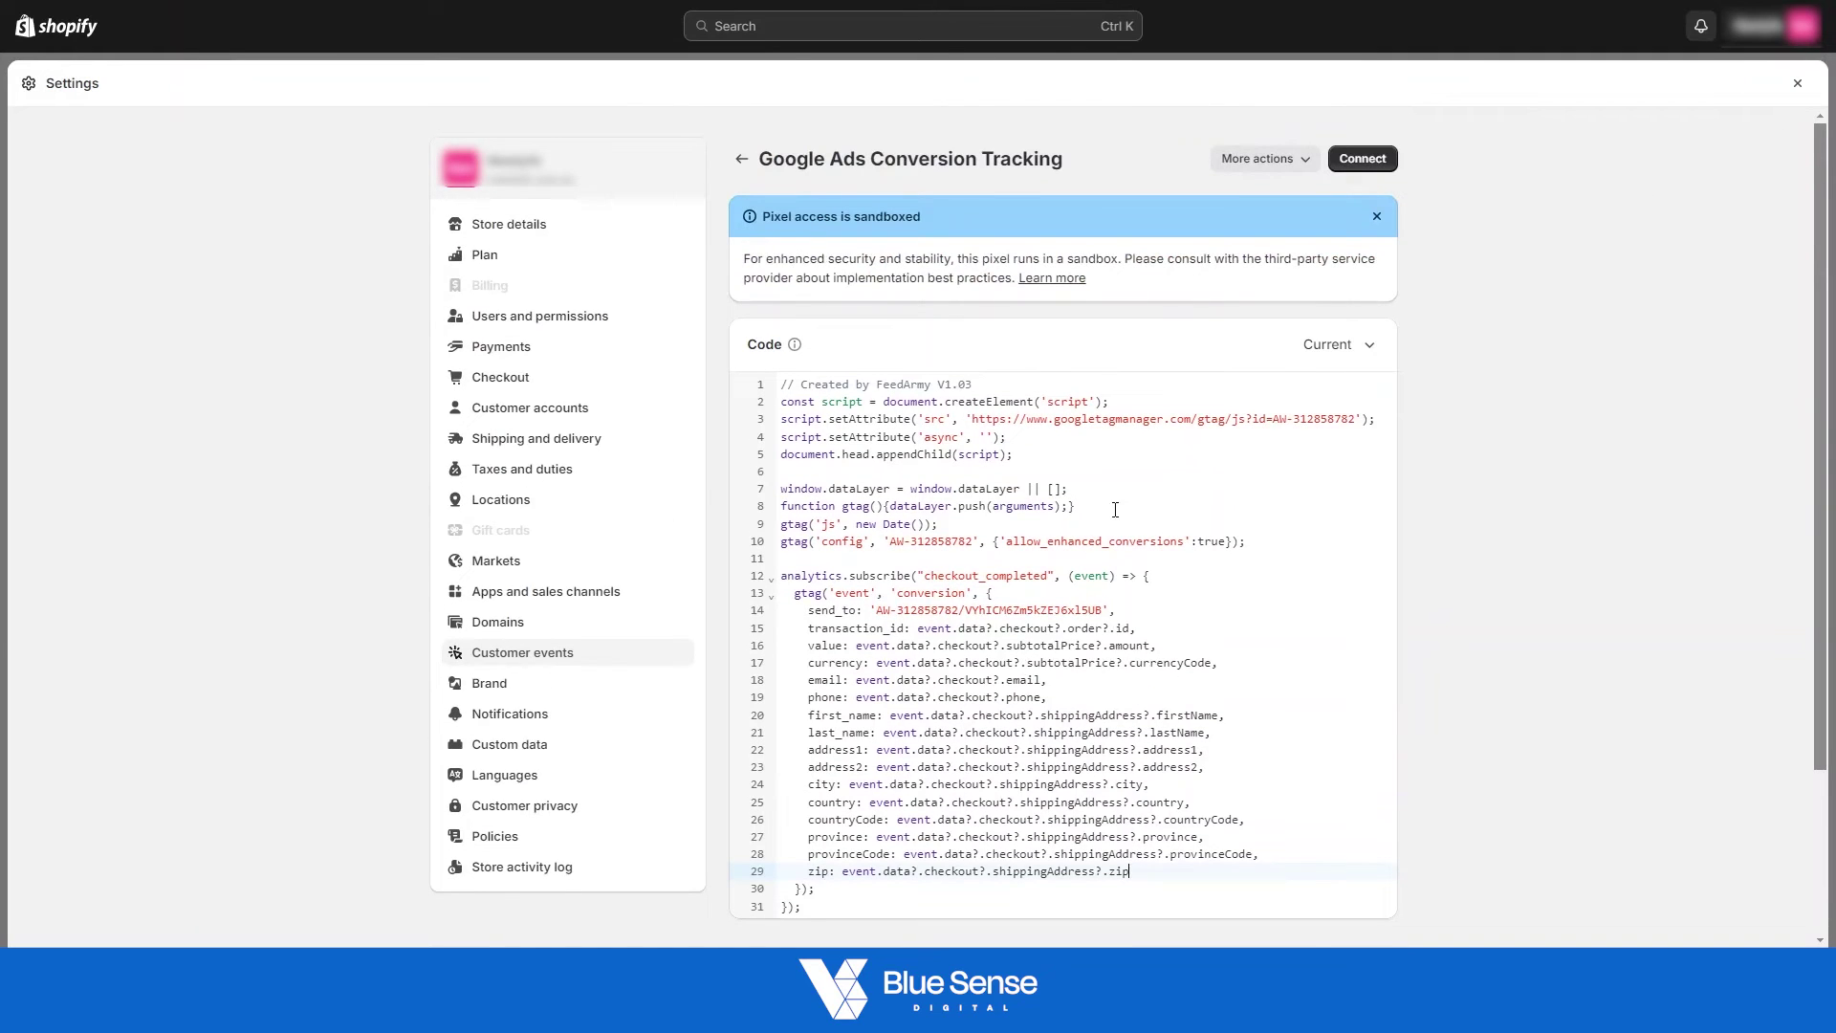
{"action": "scroll", "coordinate": [1115, 510], "scroll_direction": "down", "scroll_amount": 3}
Step: Connect the Google Ads Conversion Tracking pixel to the store and confirm
{"action": "left_click", "coordinate": [1383, 774]}
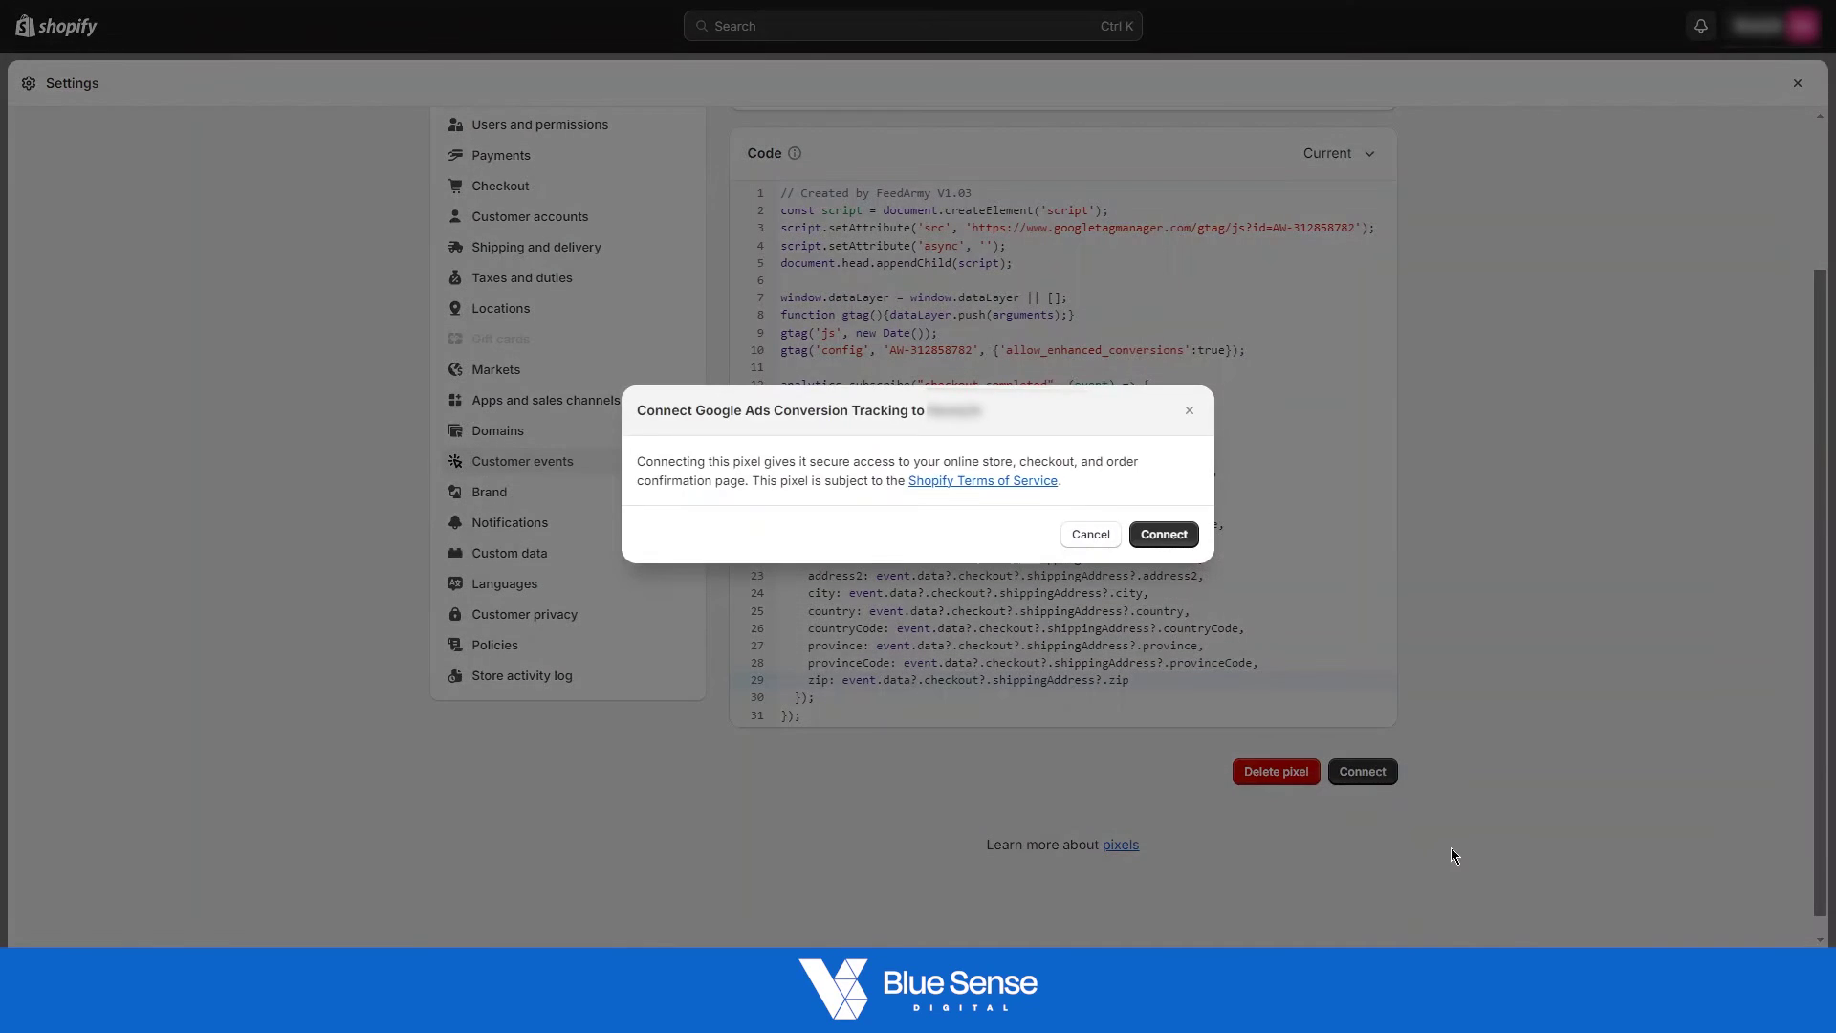
{"action": "left_click", "coordinate": [1164, 536]}
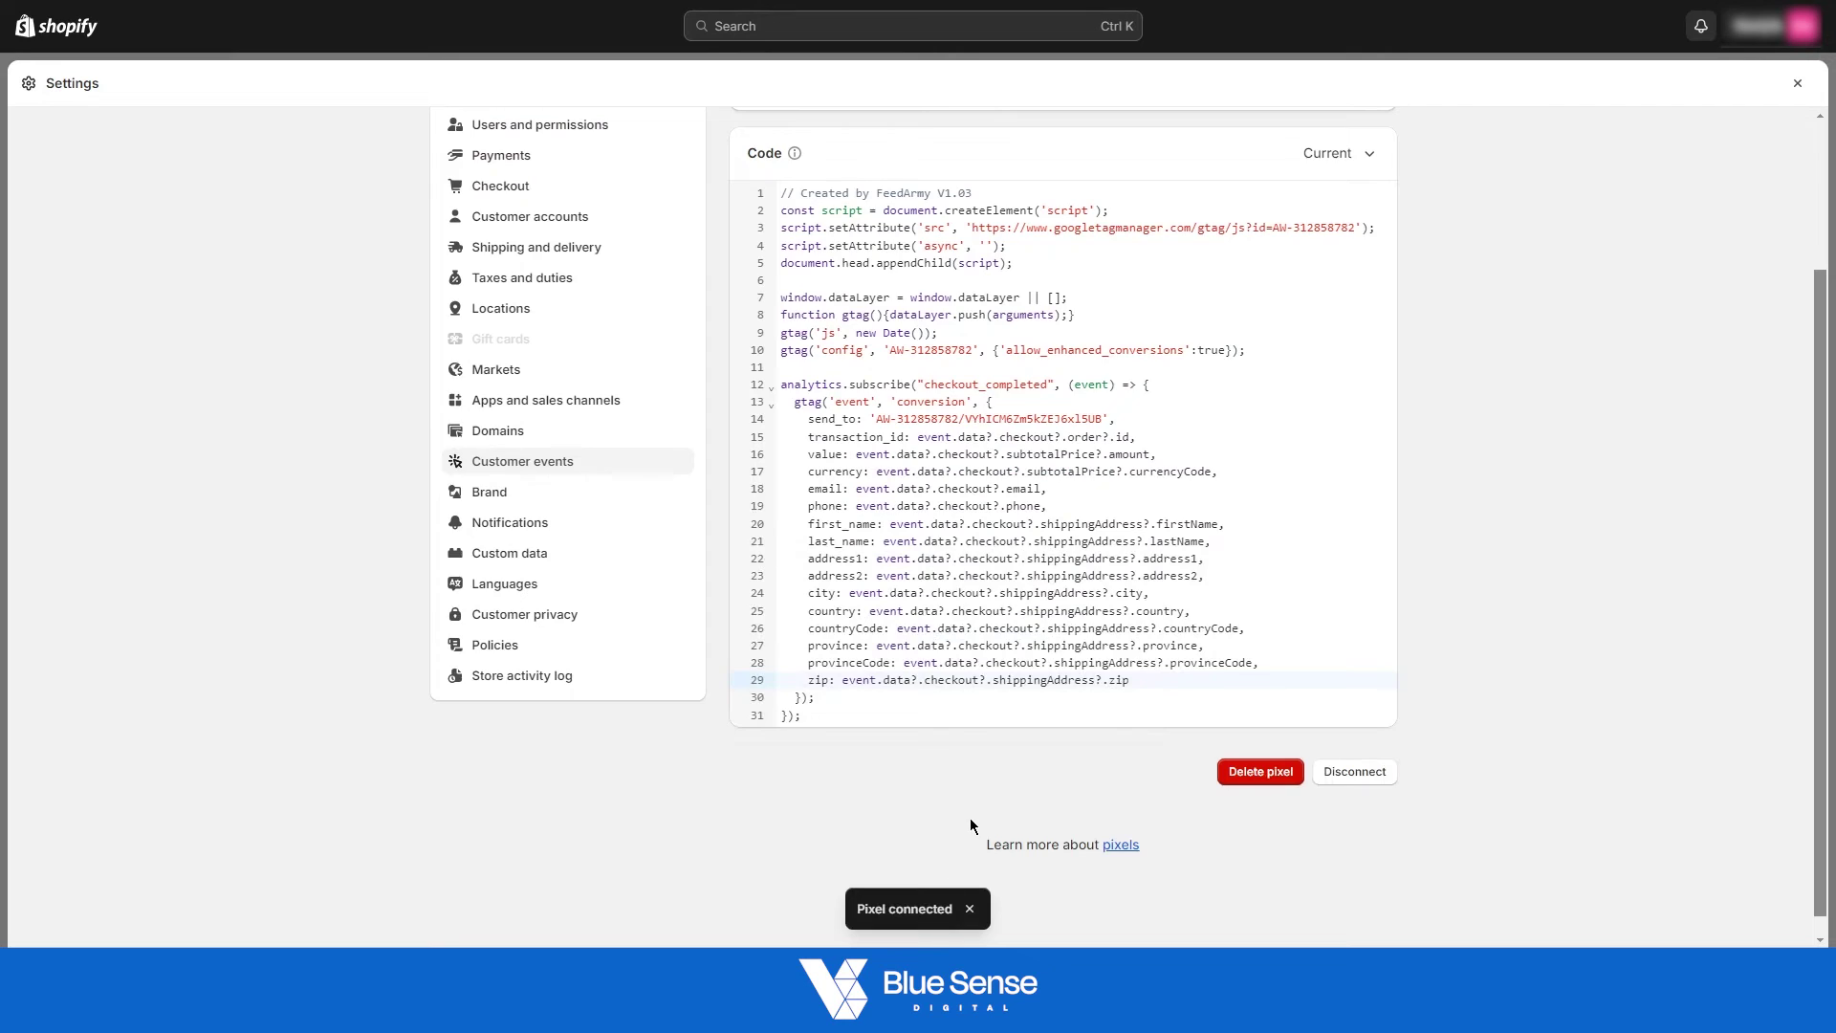
{"action": "scroll", "coordinate": [970, 818], "scroll_direction": "up", "scroll_amount": 2}
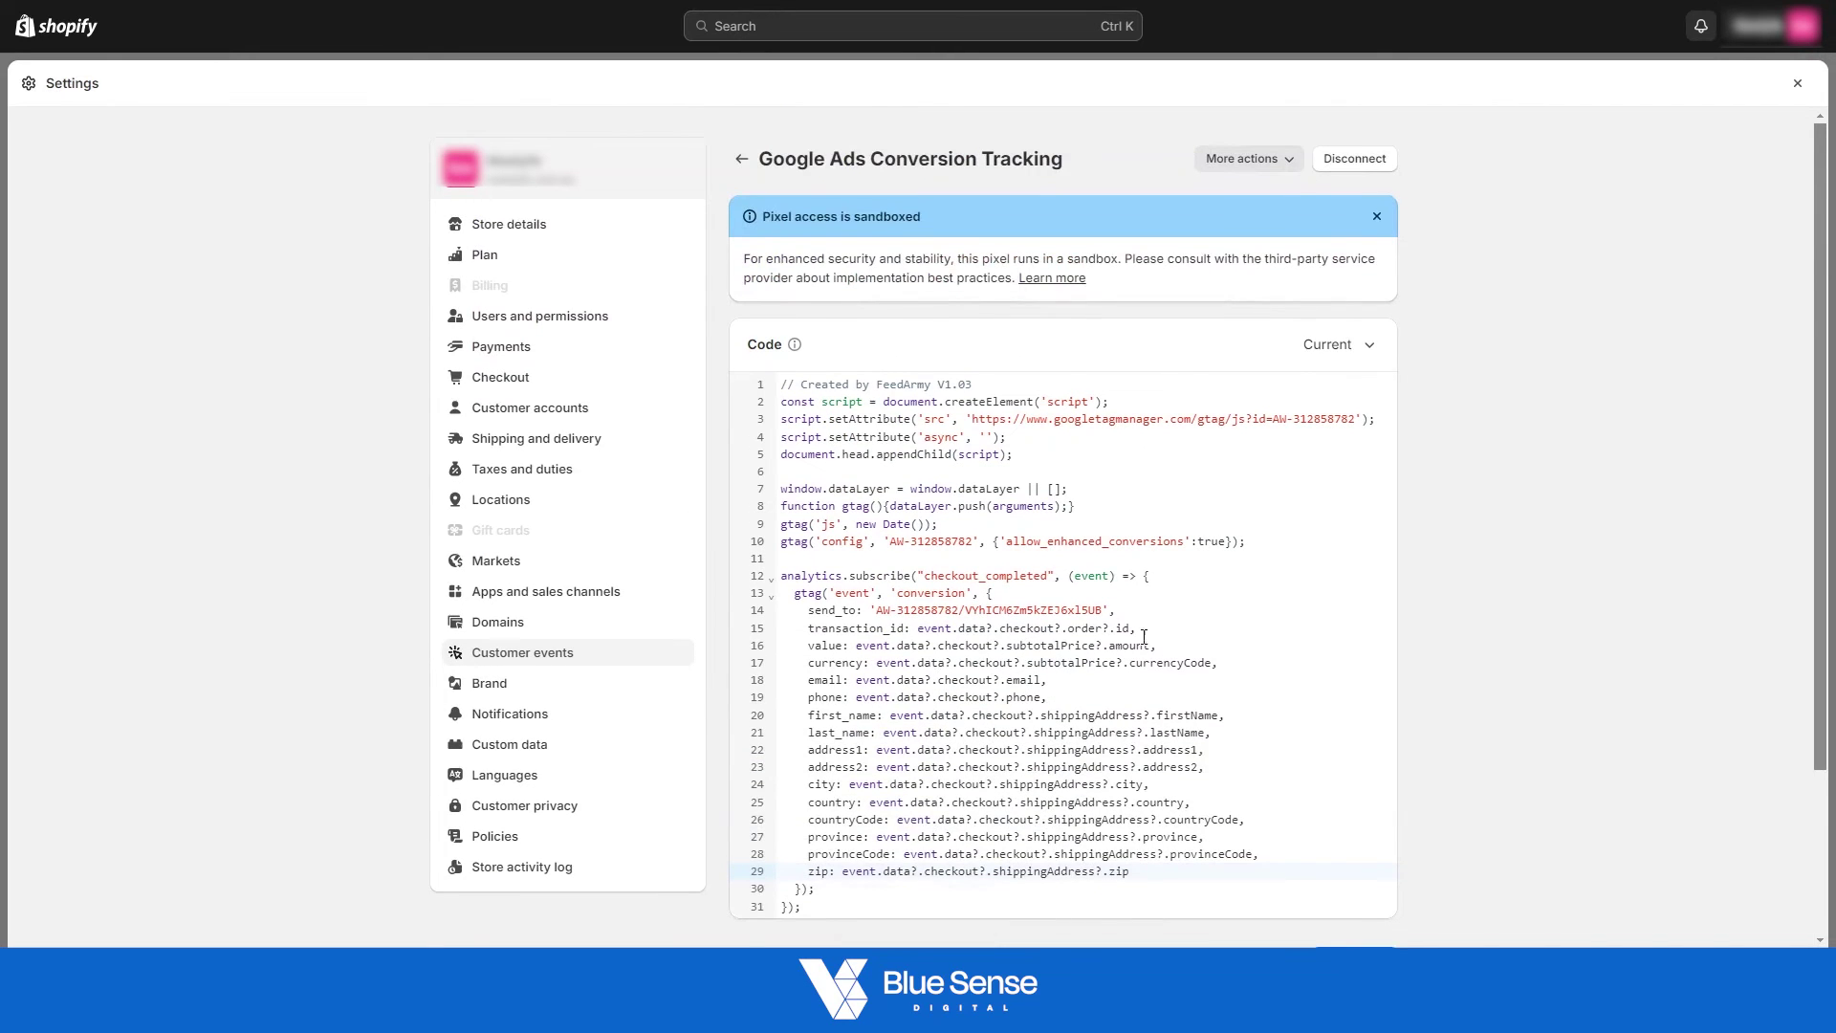
Step: Close Shopify Settings and scroll the FeedArmy tutorial to its user-provided data configuration section
{"action": "left_click", "coordinate": [1798, 84]}
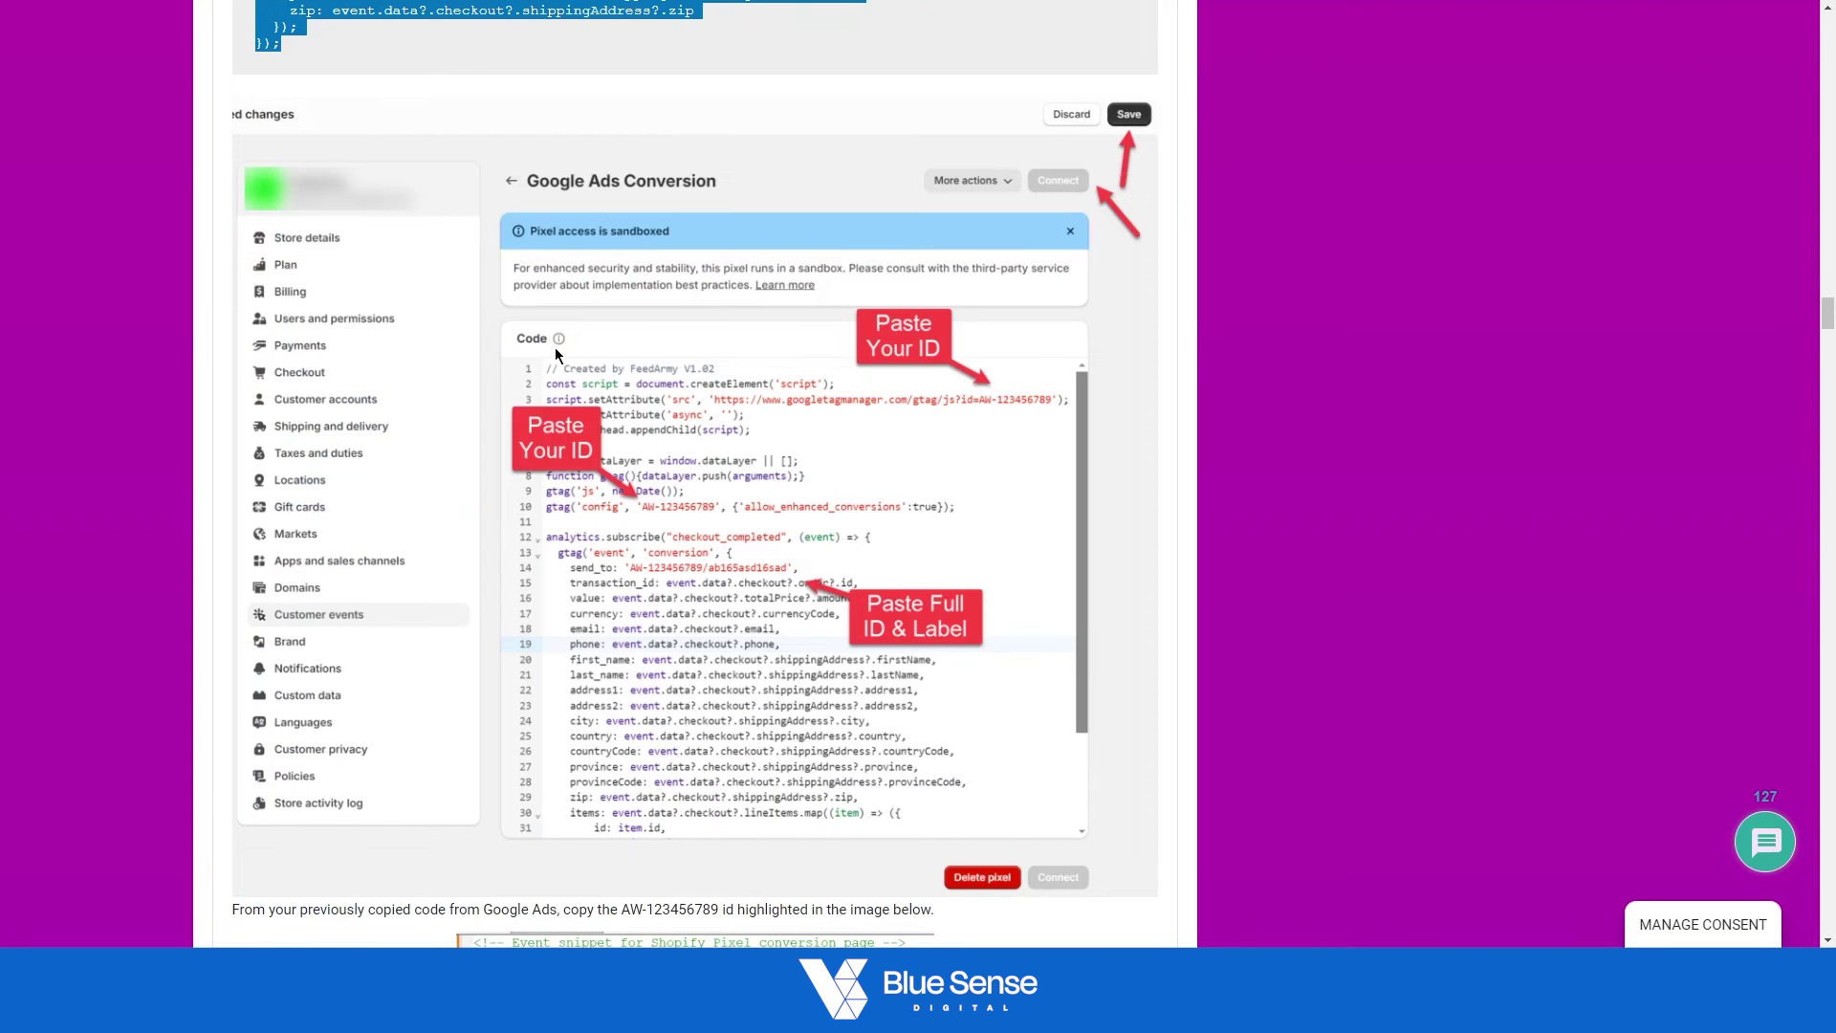
{"action": "scroll", "coordinate": [575, 421], "scroll_direction": "down", "scroll_amount": 8}
{"action": "scroll", "coordinate": [713, 430], "scroll_direction": "up", "scroll_amount": 10}
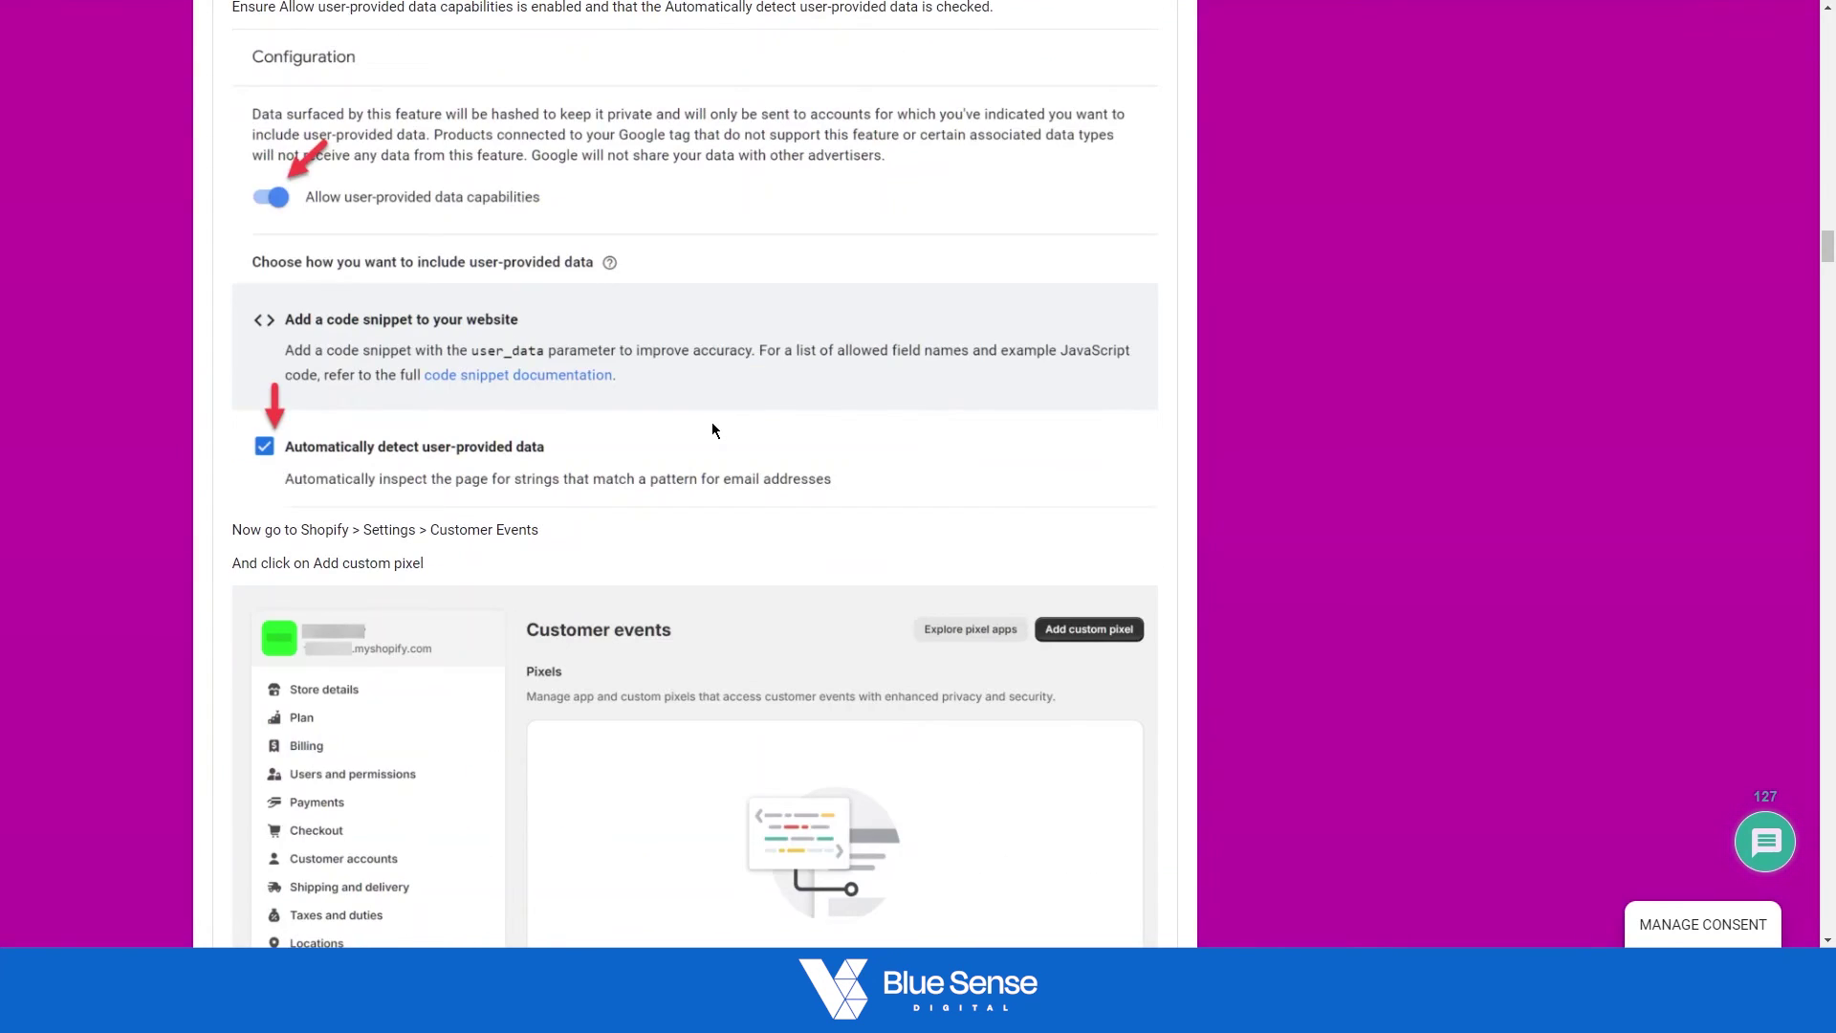
{"action": "scroll", "coordinate": [679, 536], "scroll_direction": "down", "scroll_amount": 1}
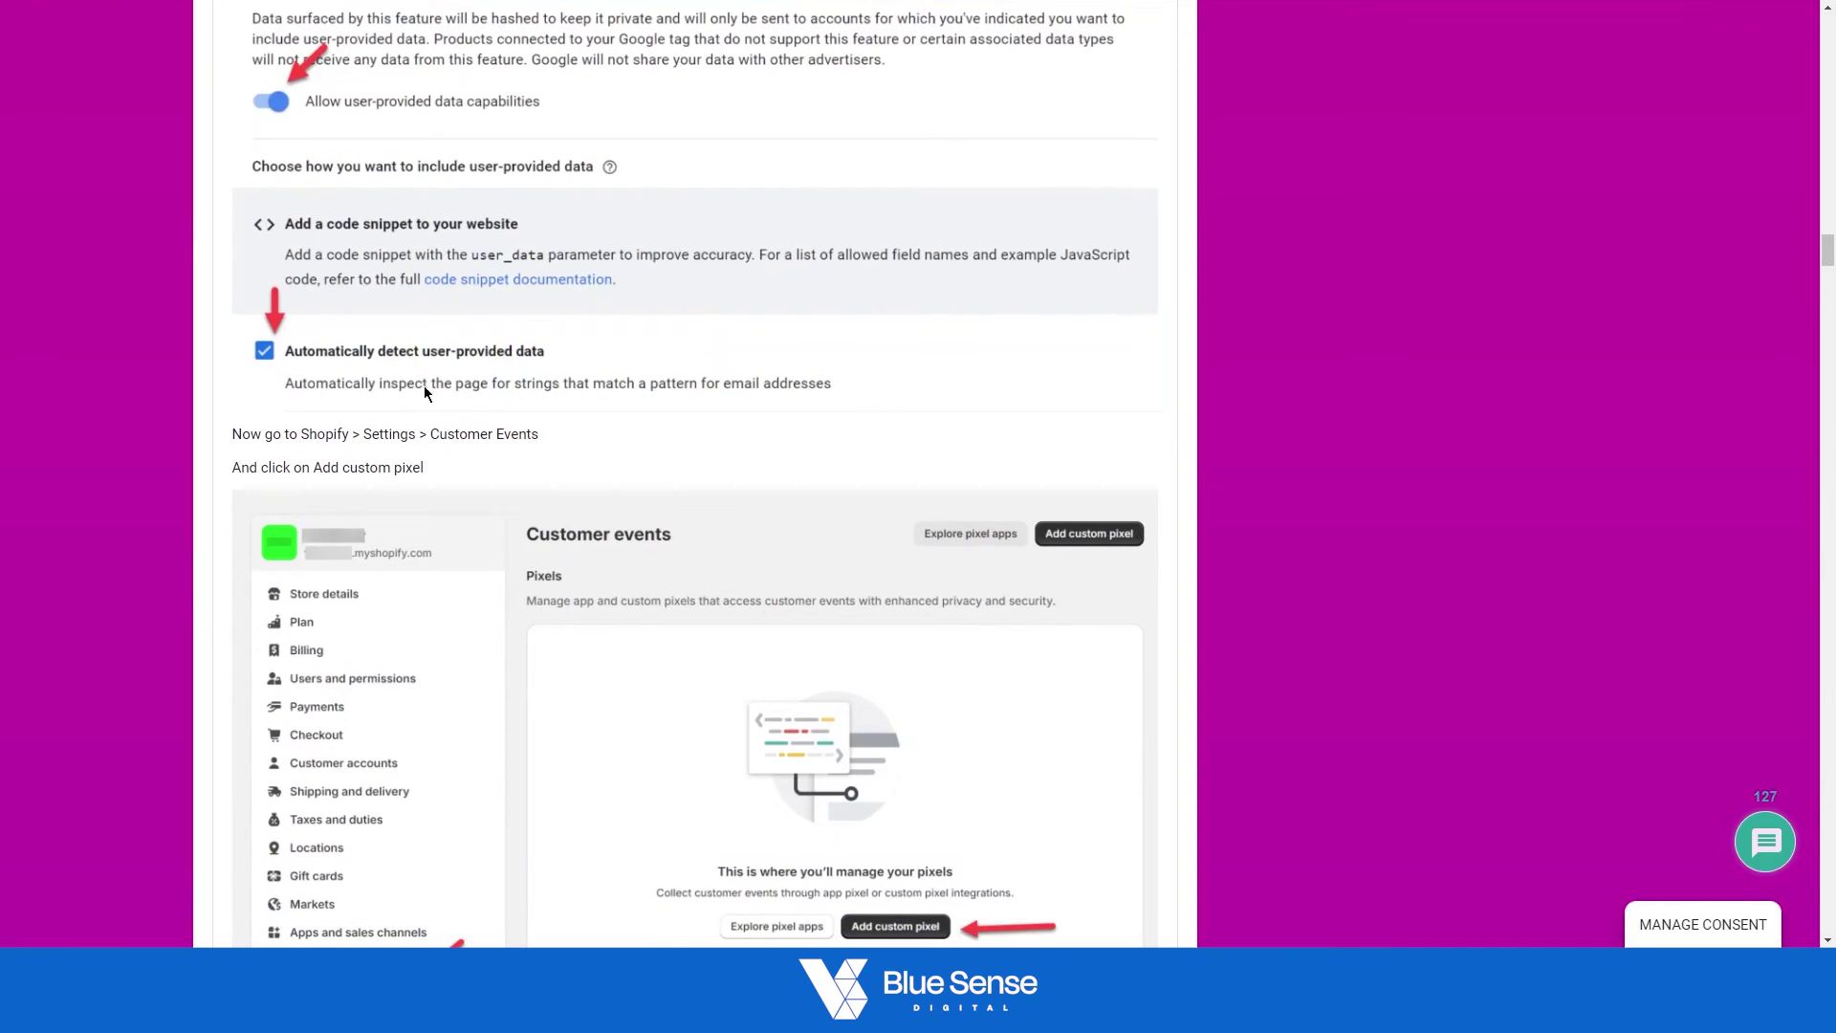
{"action": "scroll", "coordinate": [501, 354], "scroll_direction": "up", "scroll_amount": 2}
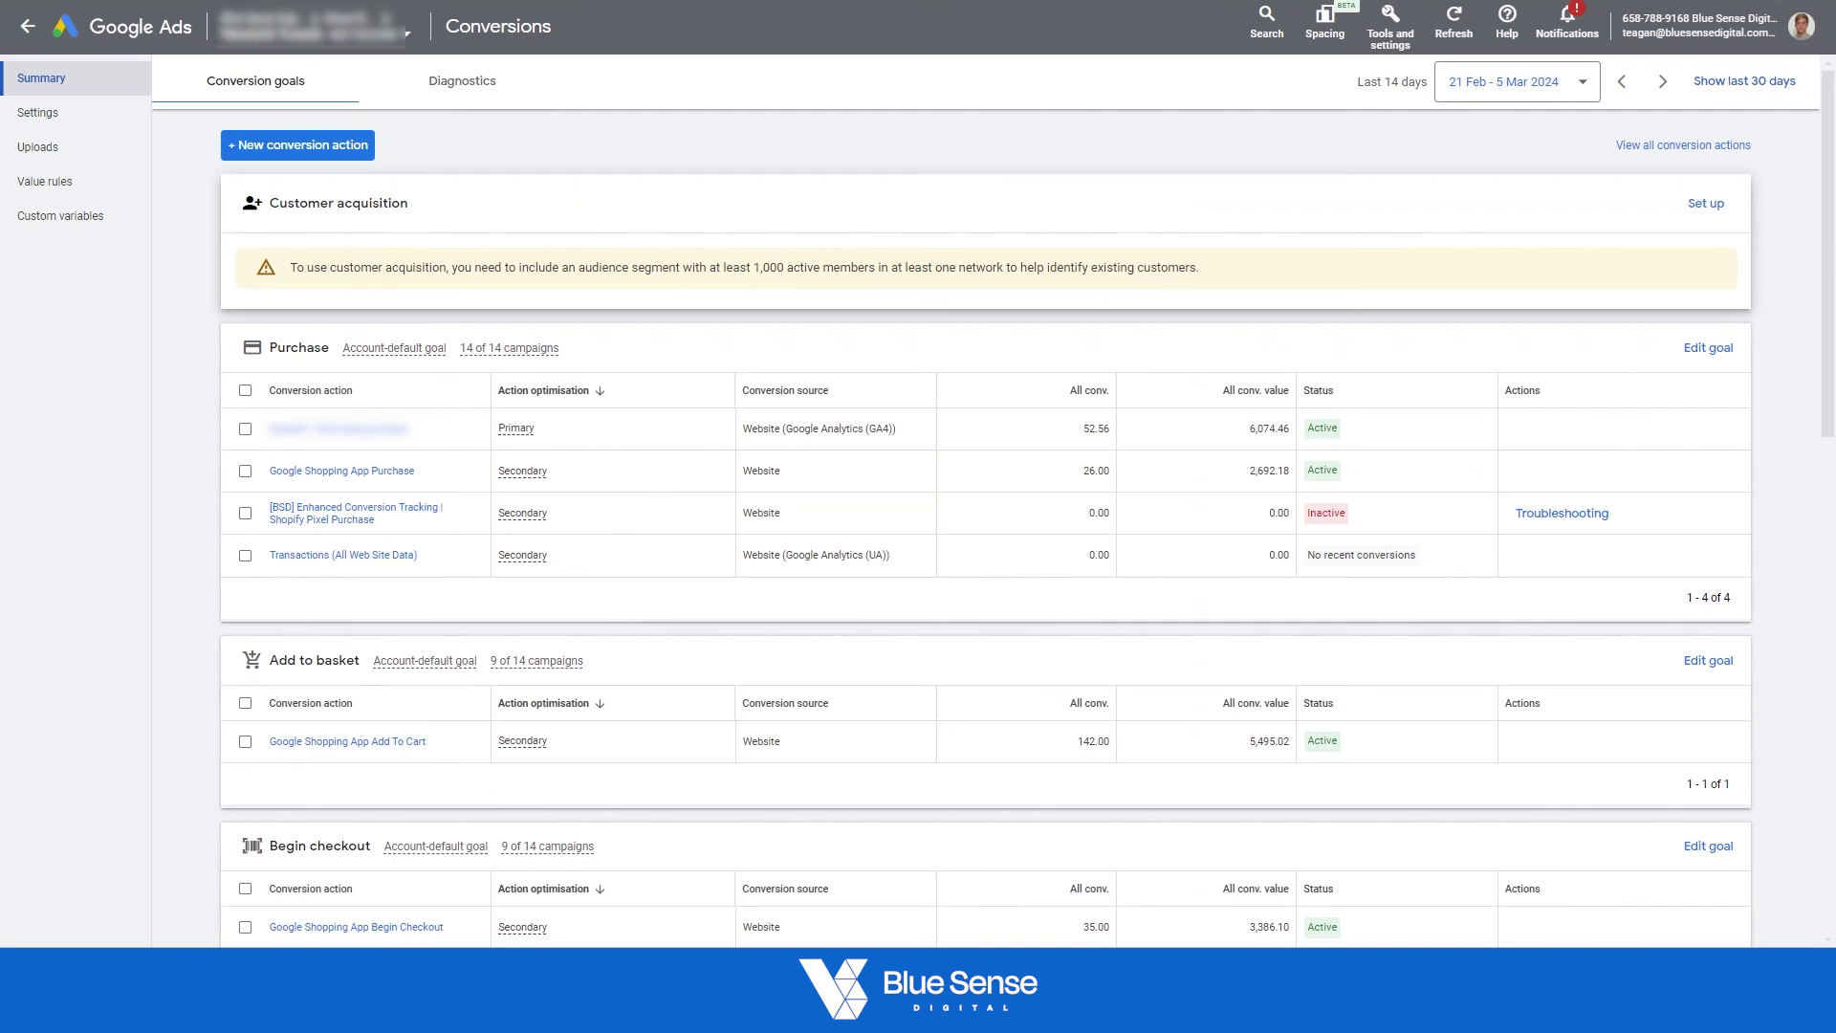
Step: Open the Shopify Pixel Purchase conversion and view its install-it-yourself tag code
{"action": "left_click", "coordinate": [335, 517]}
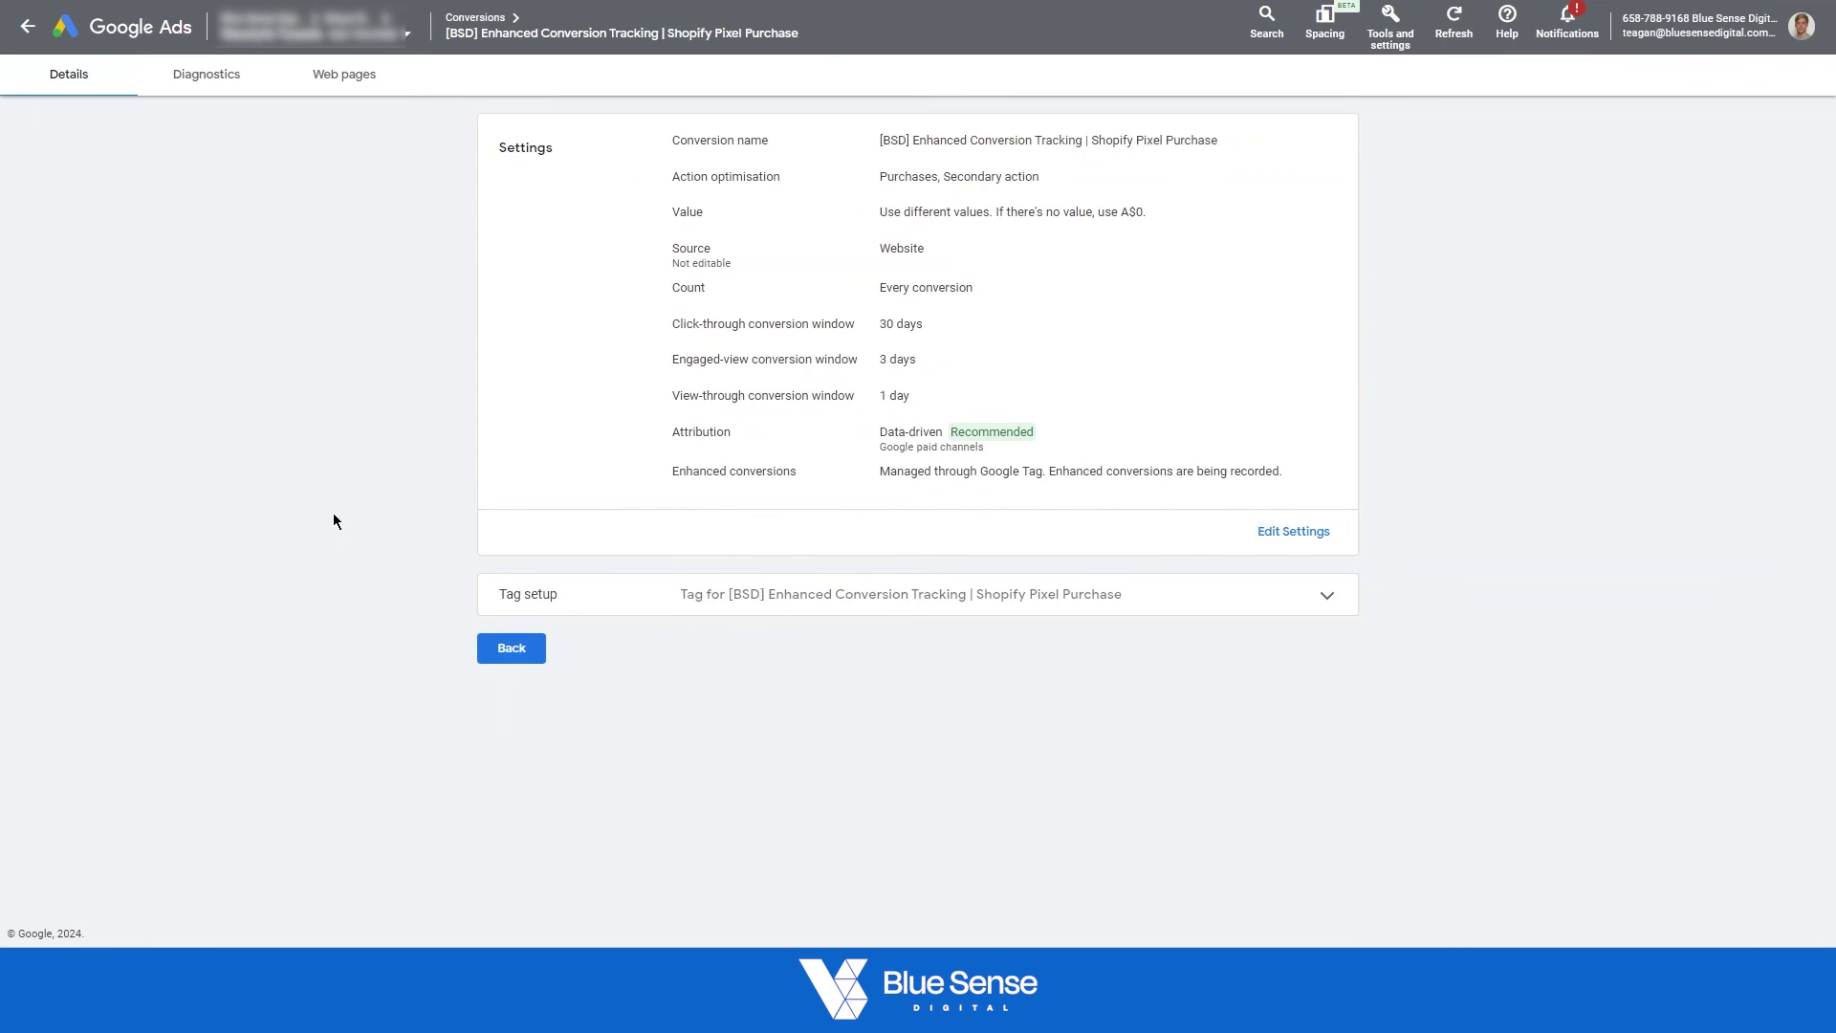
{"action": "left_click", "coordinate": [1024, 599]}
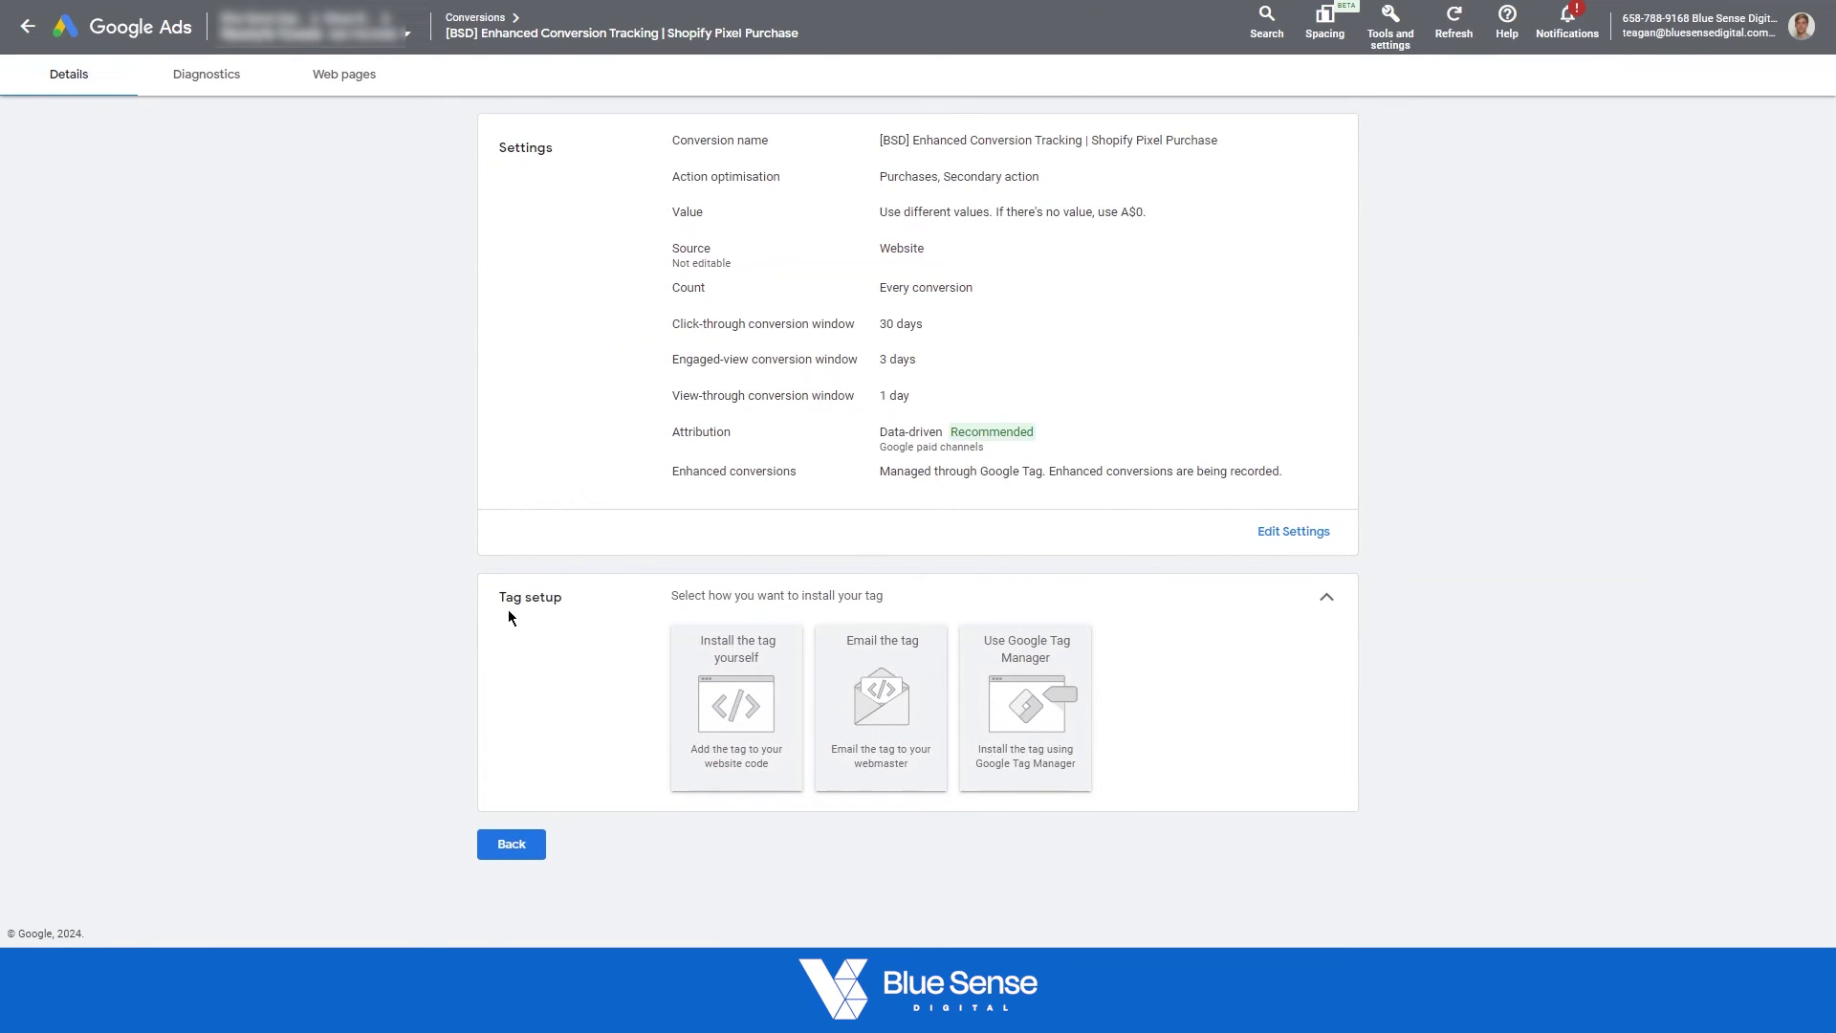
{"action": "left_click", "coordinate": [740, 713]}
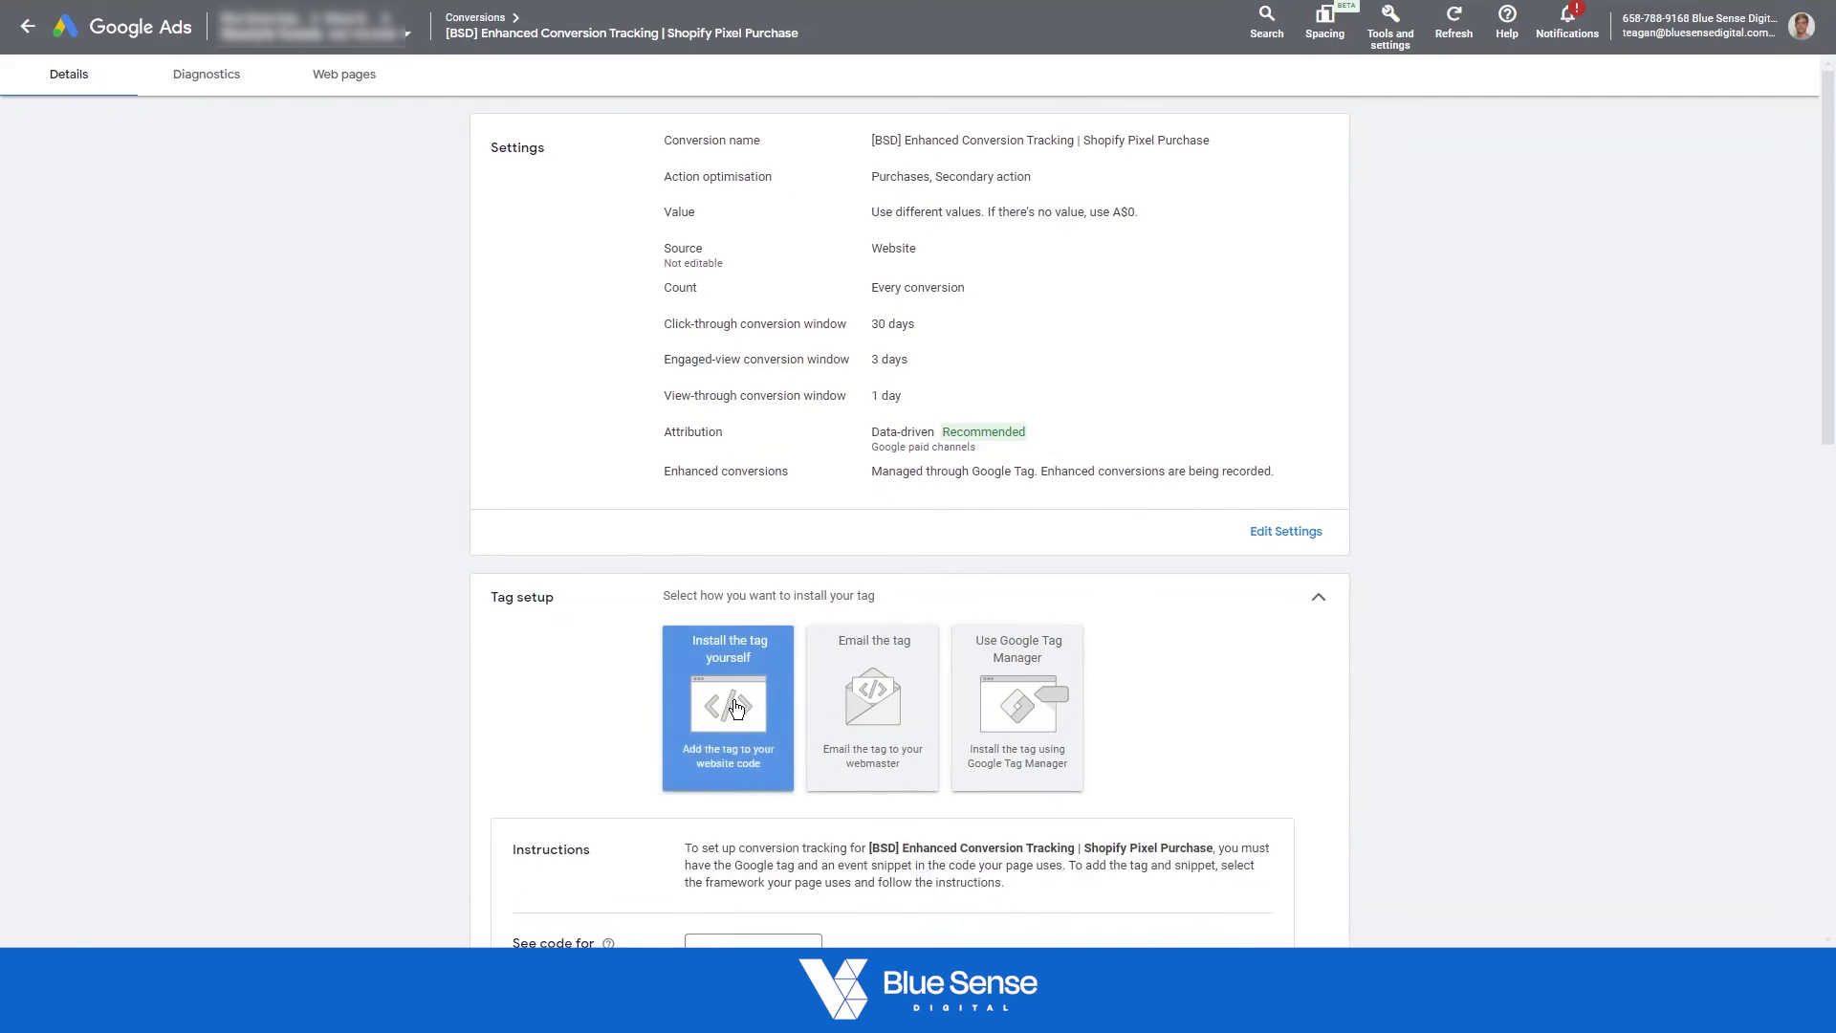
{"action": "scroll", "coordinate": [734, 682], "scroll_direction": "down", "scroll_amount": 2}
{"action": "scroll", "coordinate": [733, 682], "scroll_direction": "down", "scroll_amount": 7}
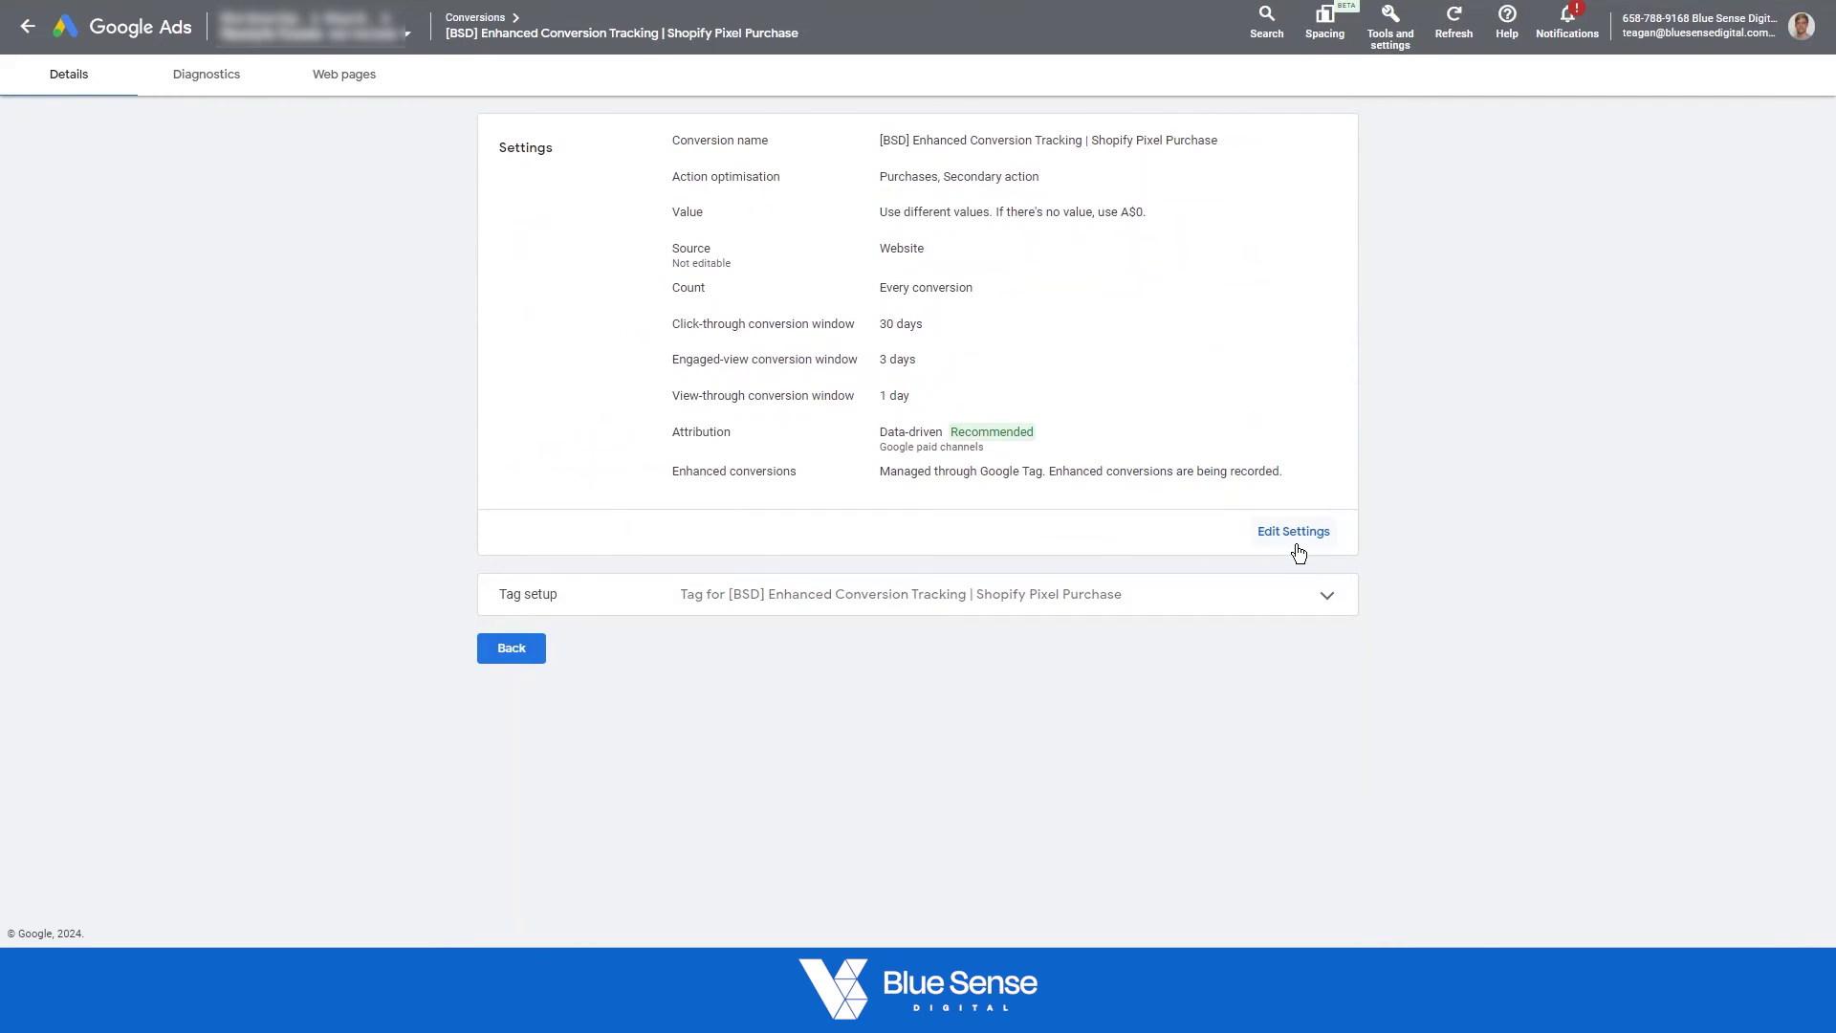
Step: Edit the action's settings and follow the enhanced conversions link to account-wide conversion settings
{"action": "left_click", "coordinate": [1296, 535]}
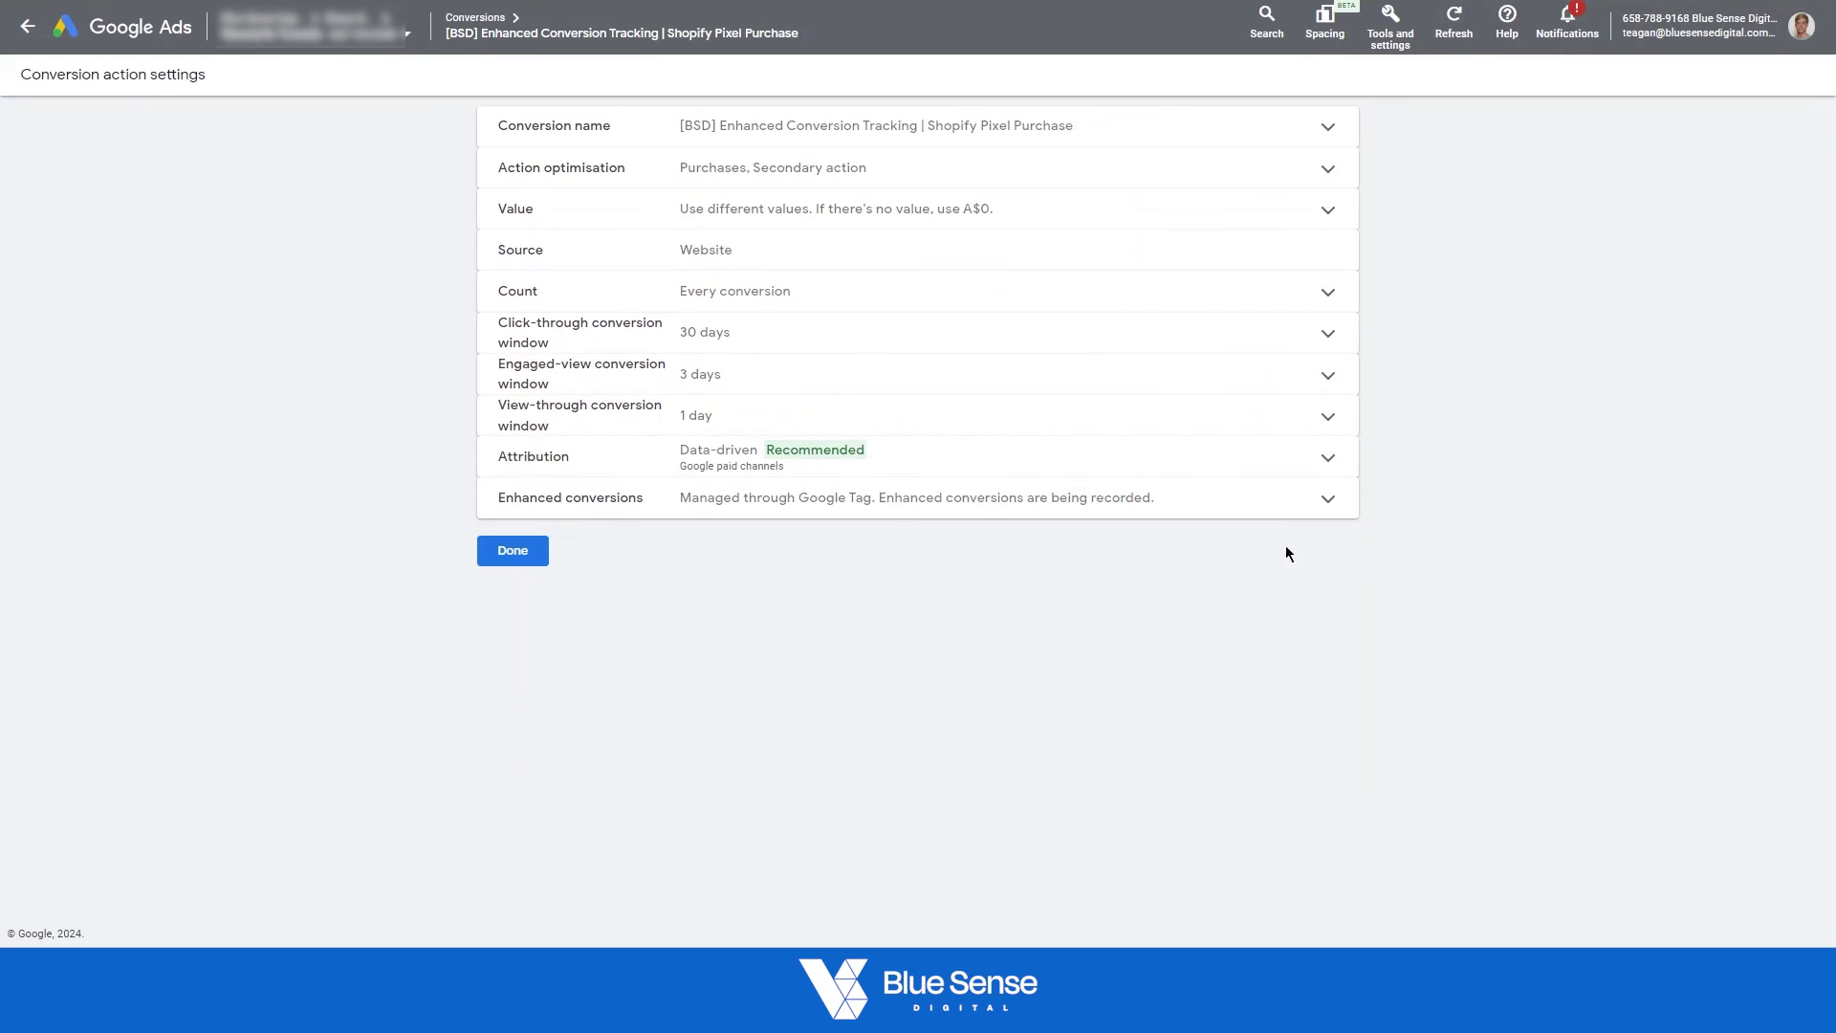
{"action": "left_click", "coordinate": [557, 500]}
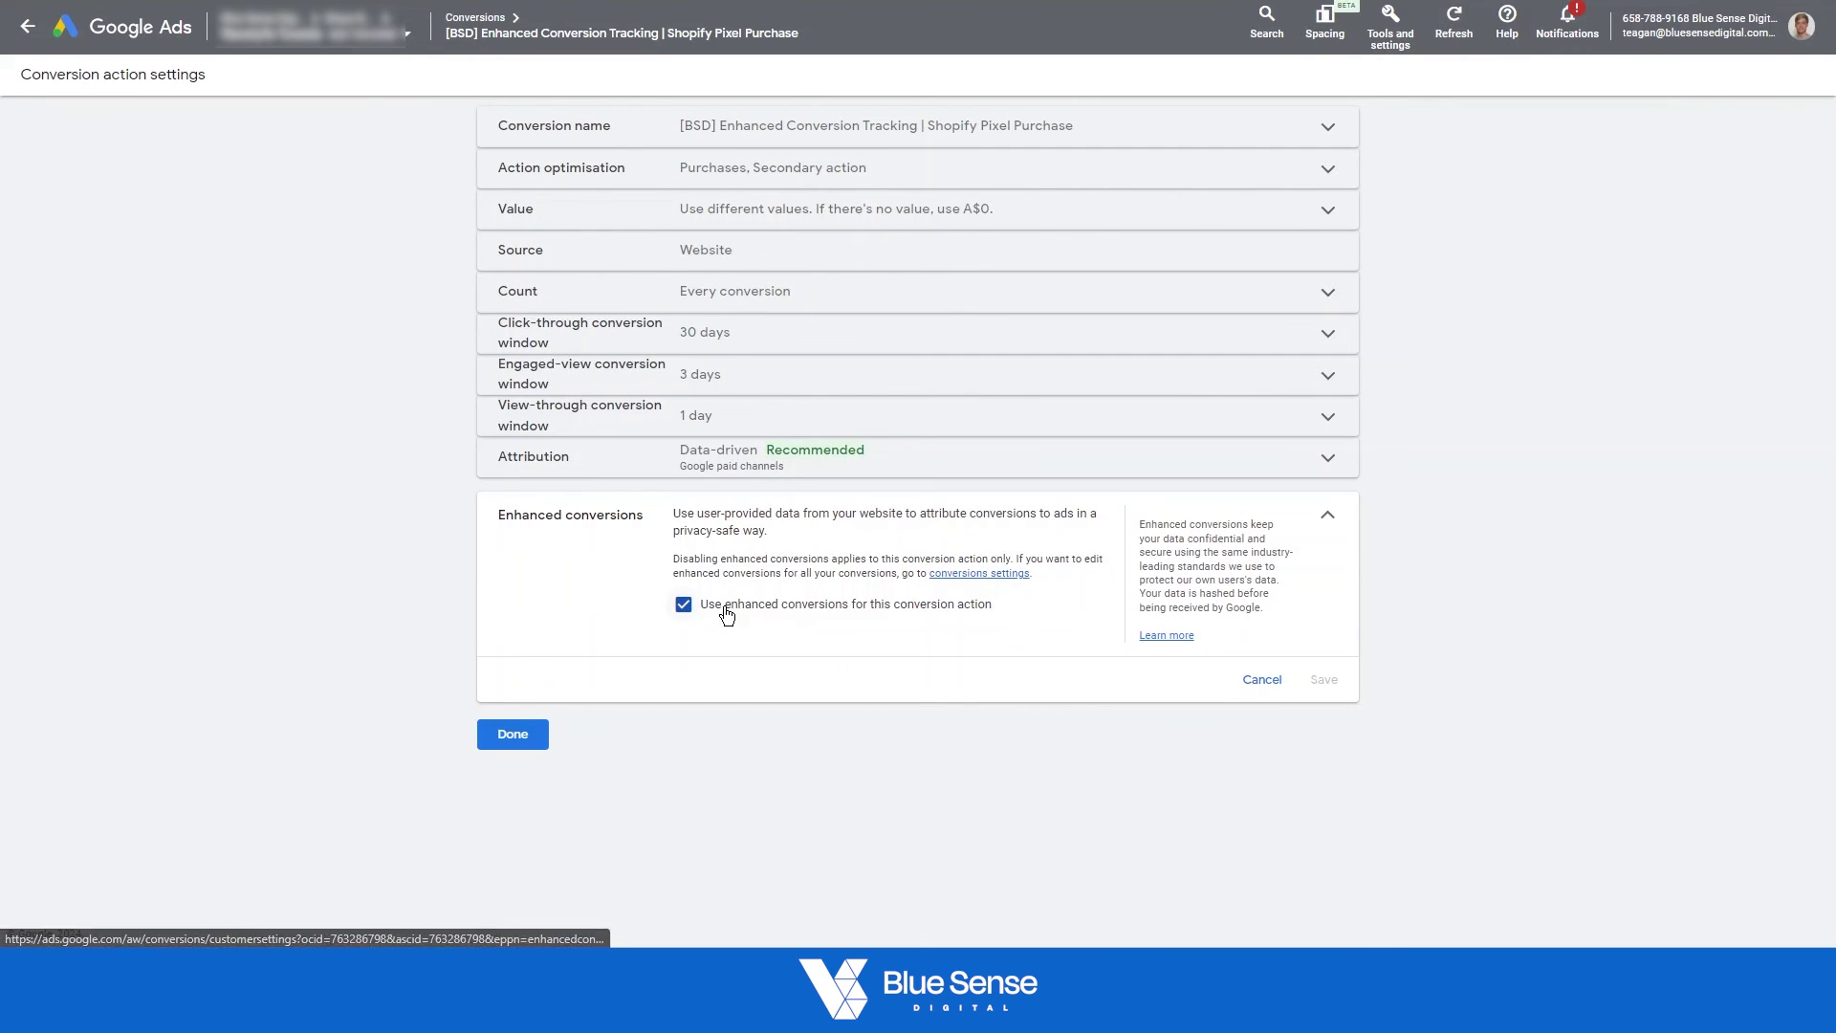
{"action": "left_click", "coordinate": [994, 574]}
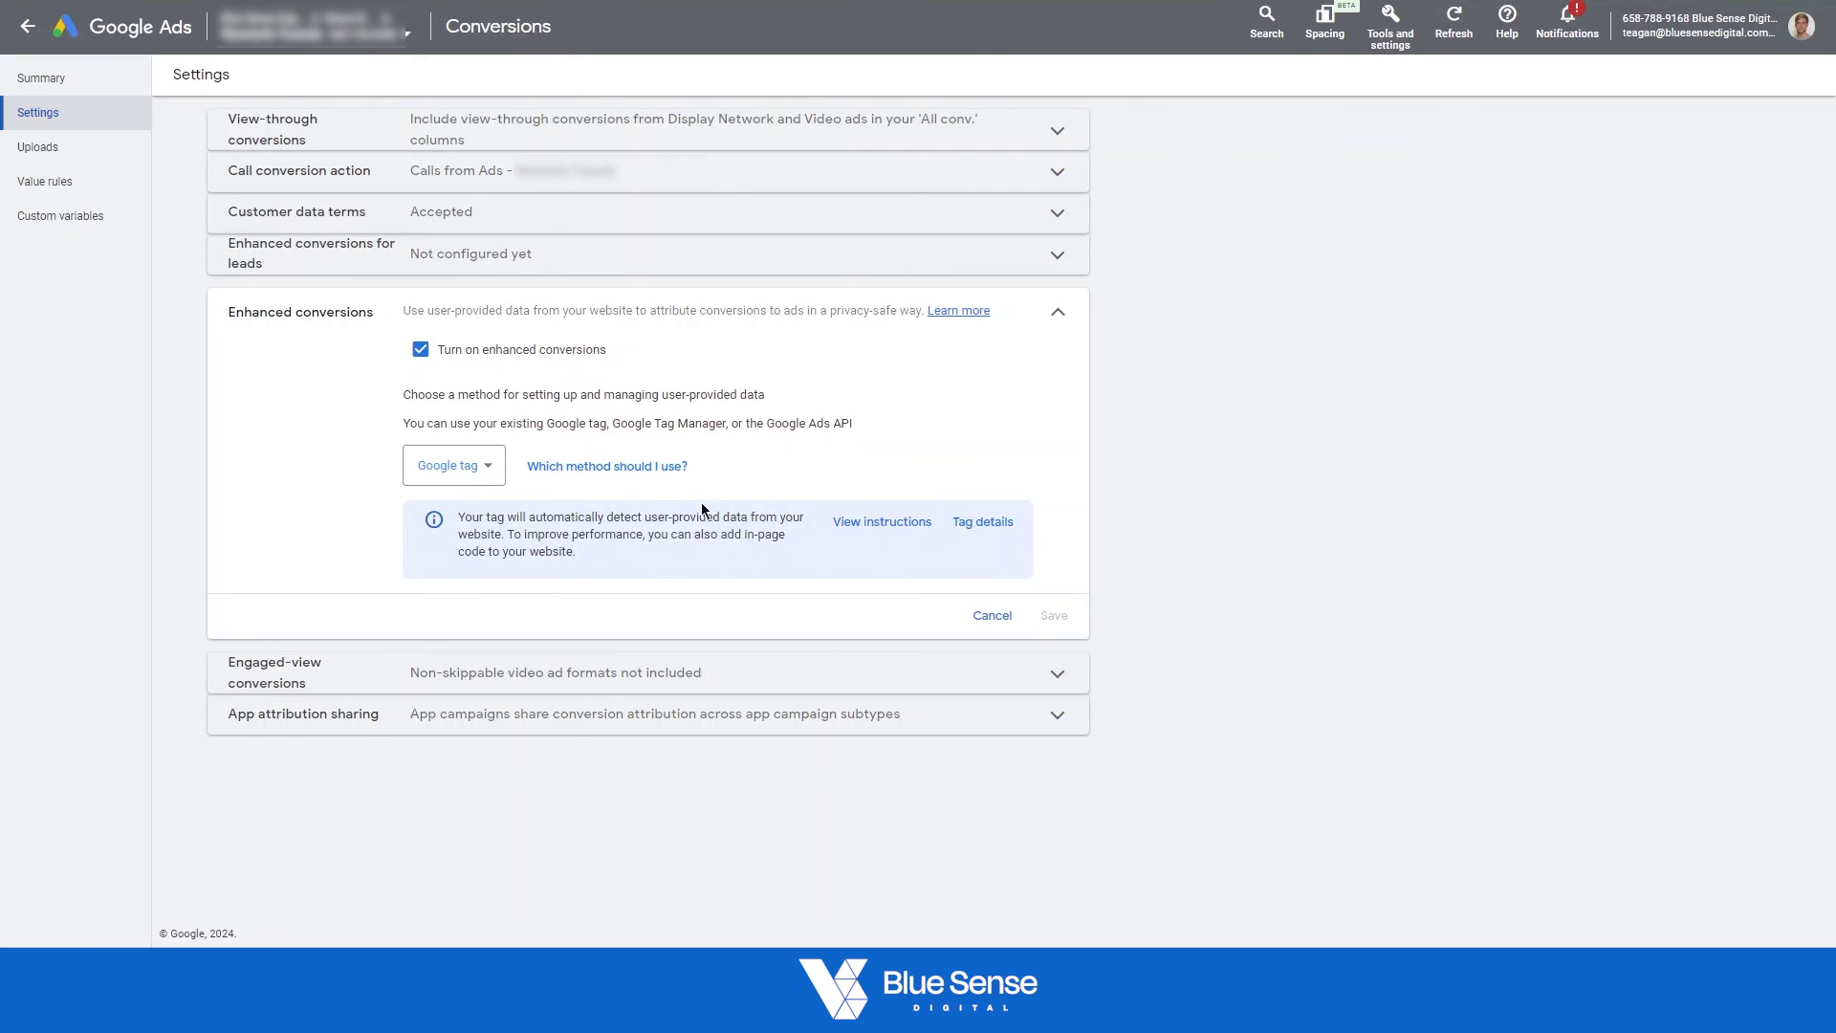
Step: Open the Google tag details to show the user-provided data capabilities panel
{"action": "left_click", "coordinate": [976, 532]}
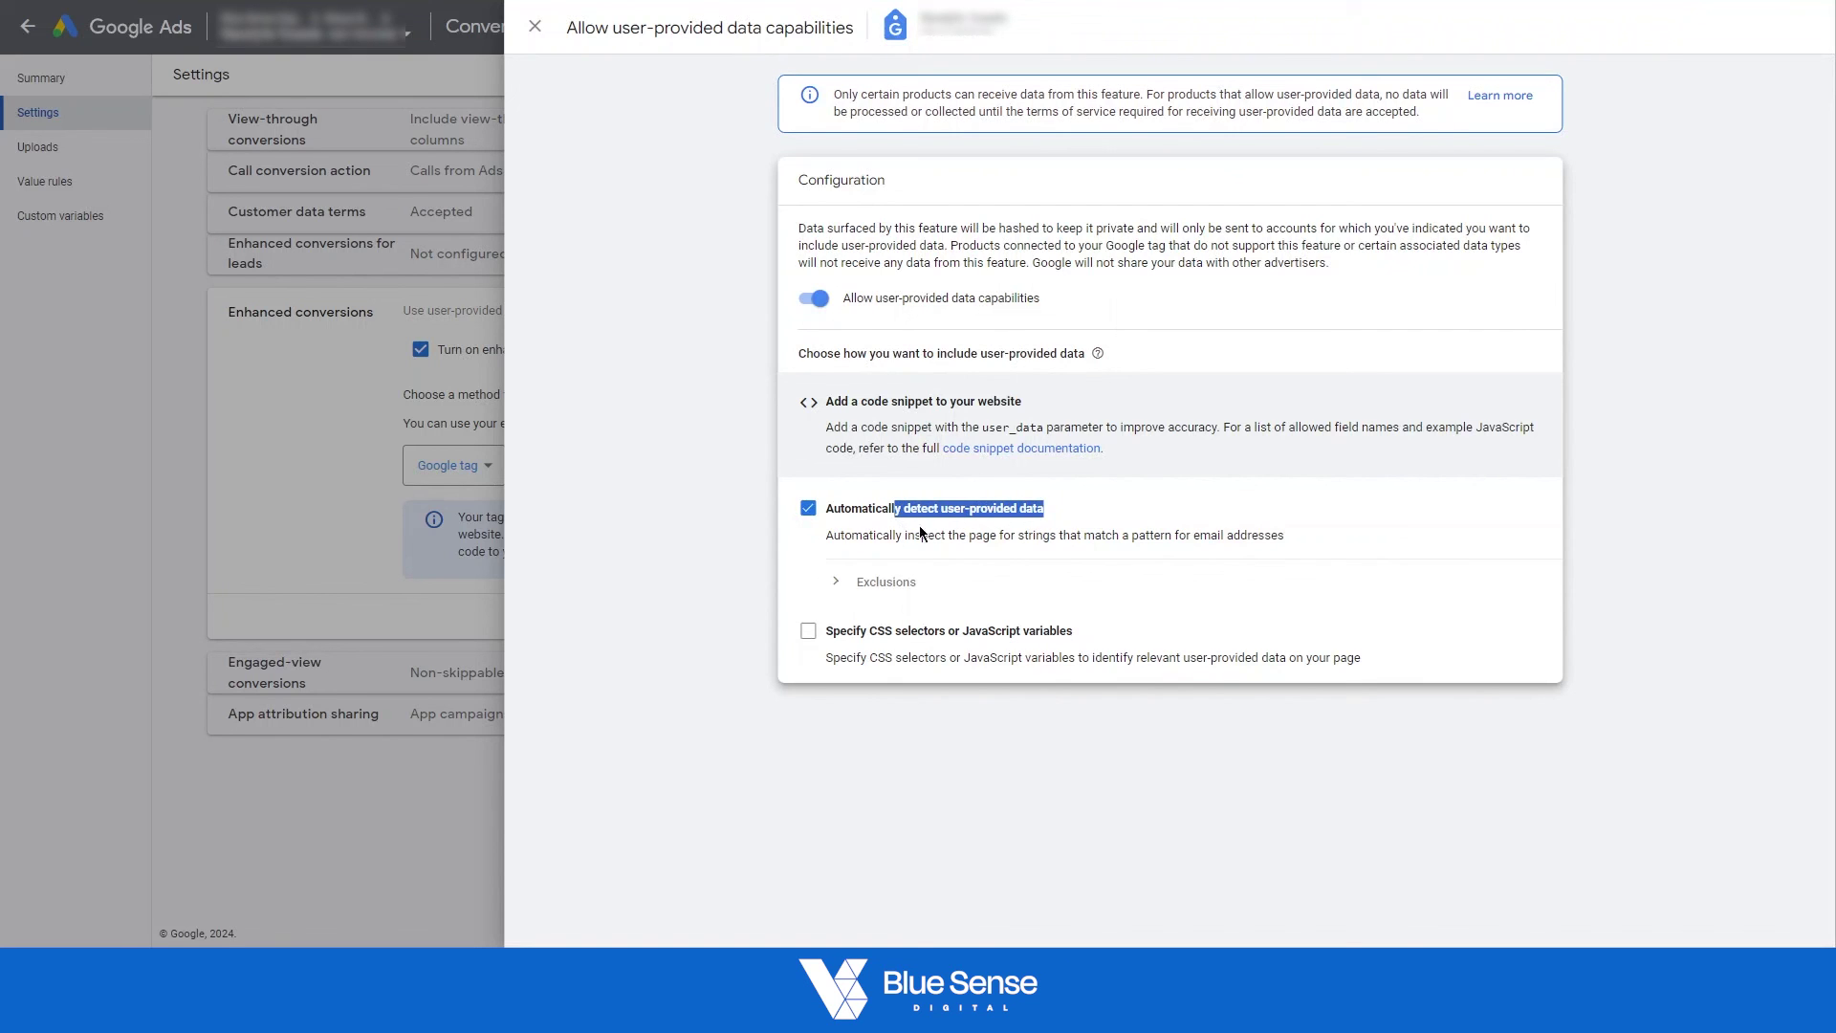
Step: Try then turn off CSS selectors for email, phone and address, and save with auto-detection only
{"action": "left_click", "coordinate": [1110, 520]}
{"action": "left_click", "coordinate": [808, 631]}
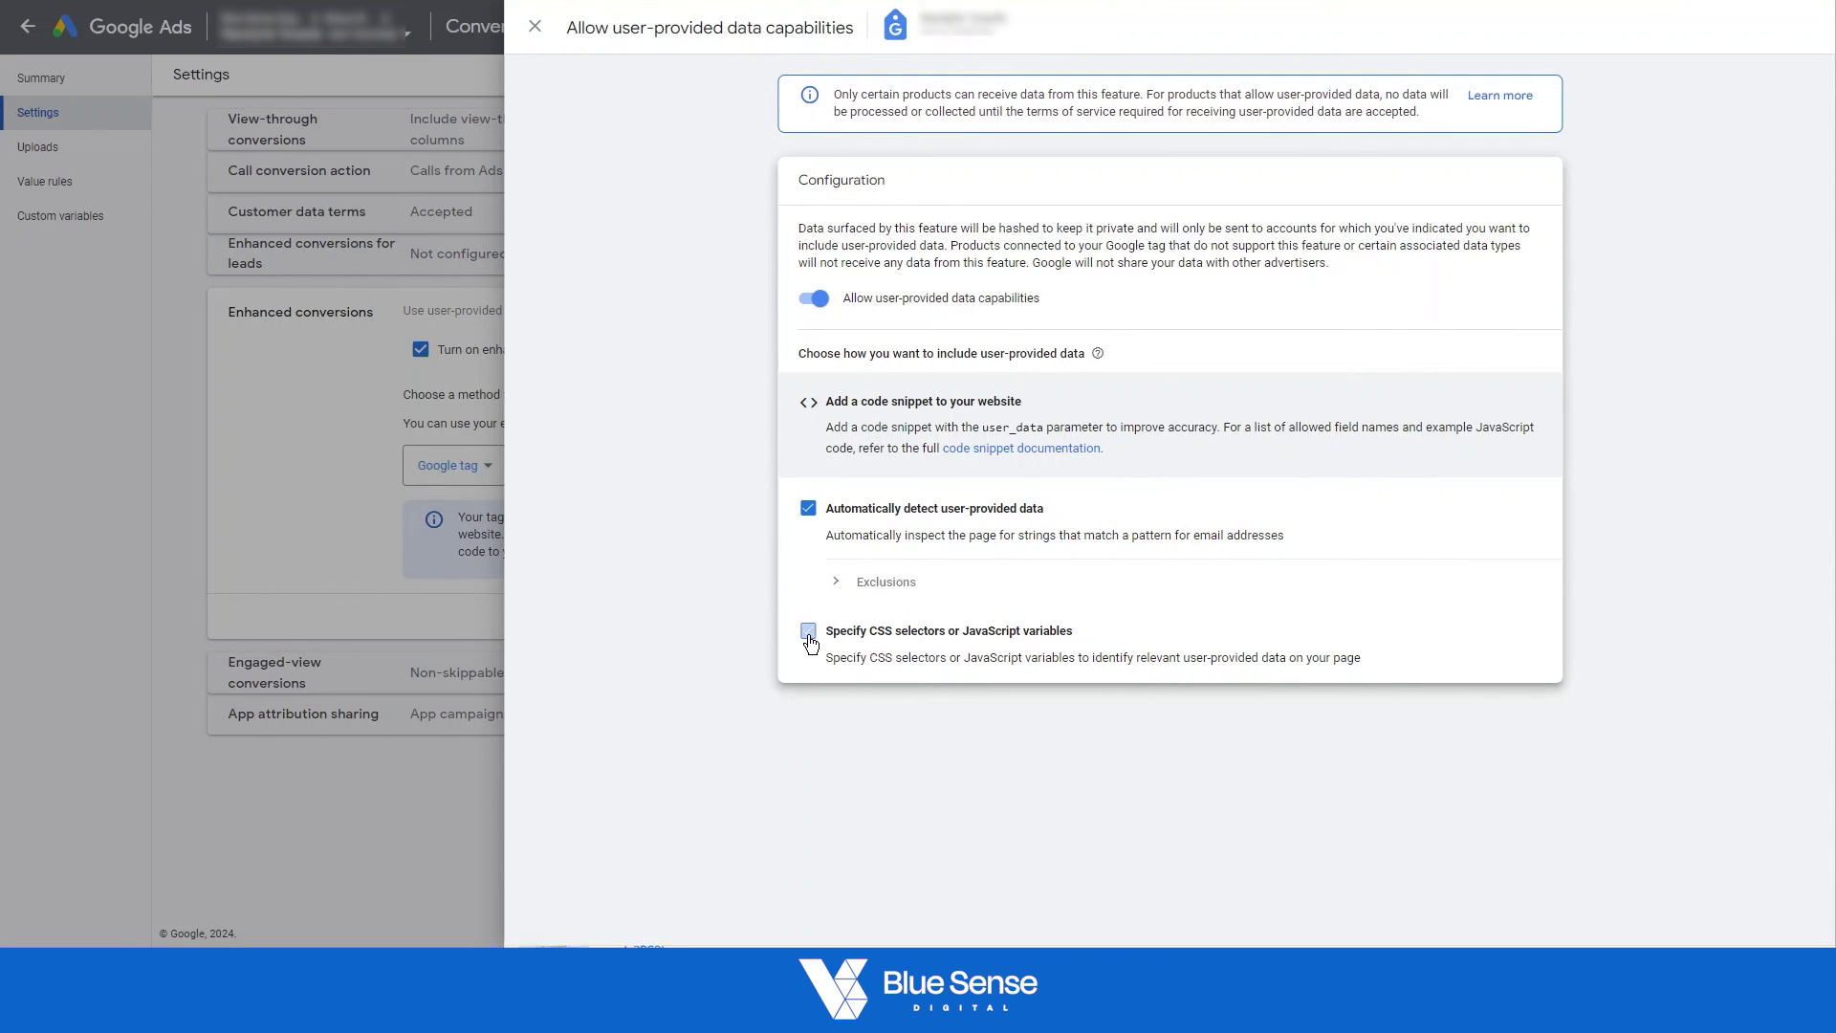
{"action": "left_click", "coordinate": [836, 685]}
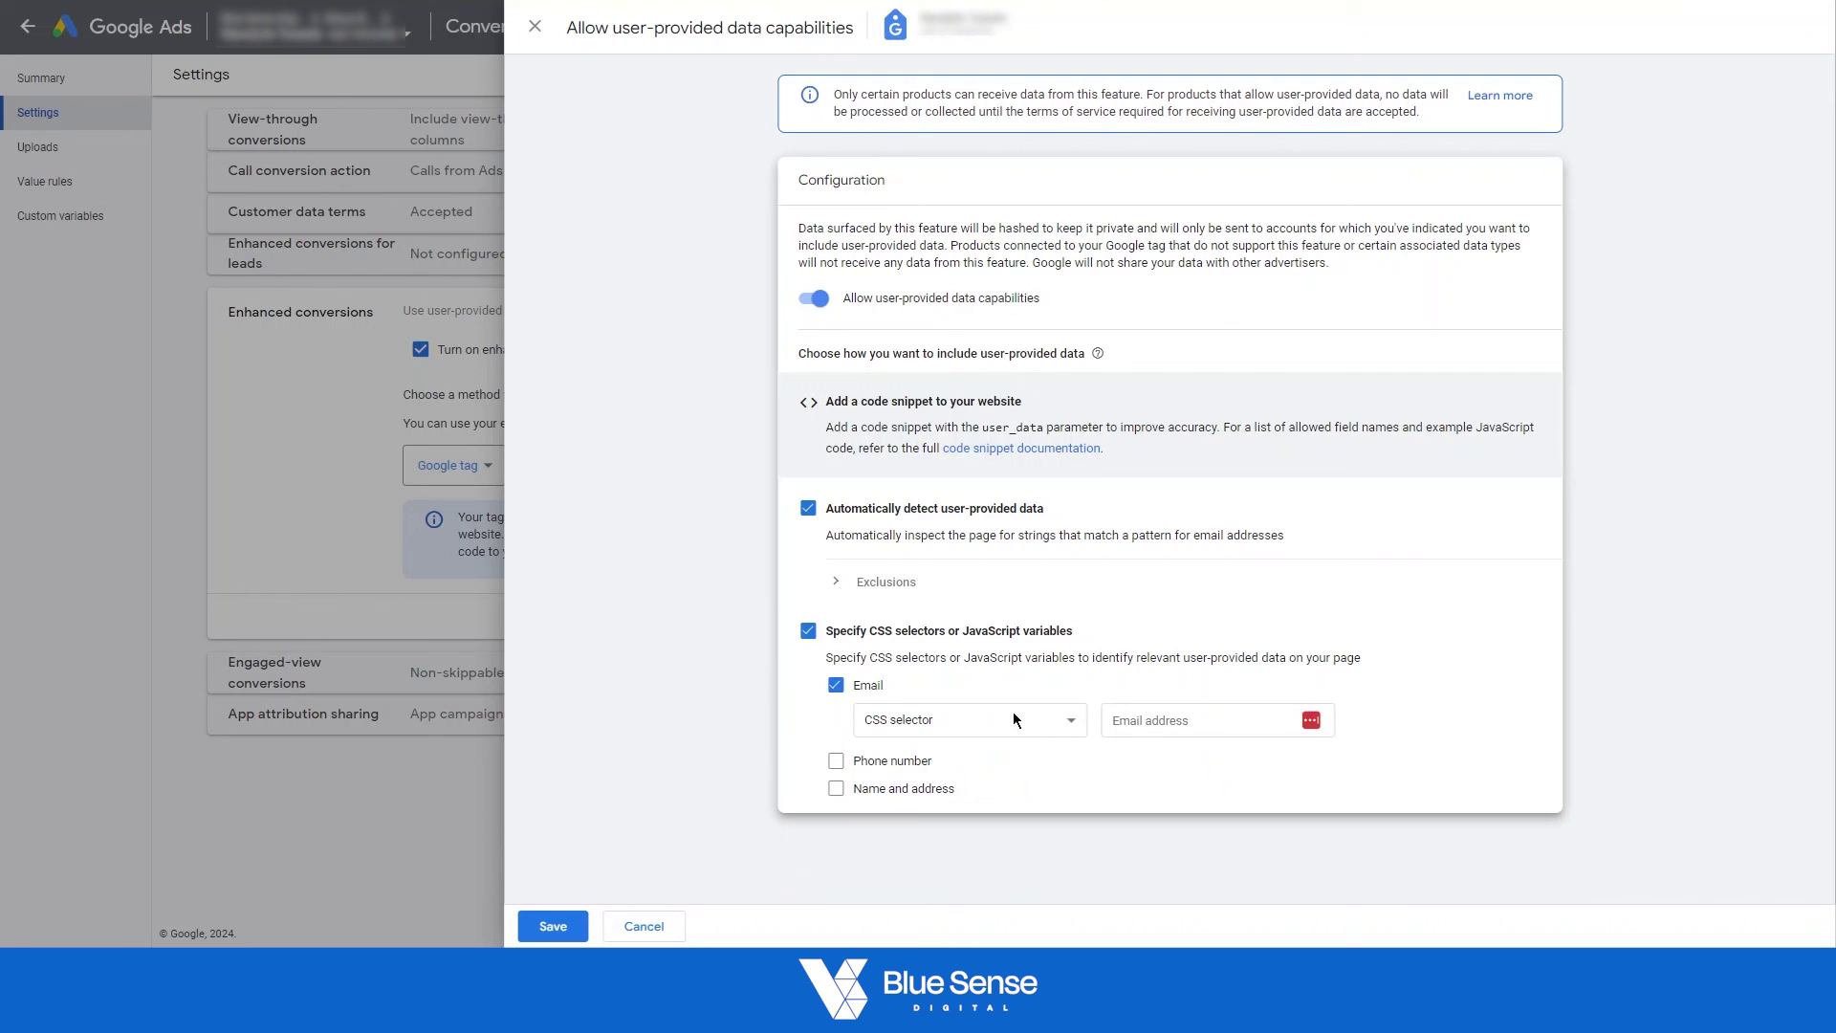
{"action": "left_click", "coordinate": [836, 760]}
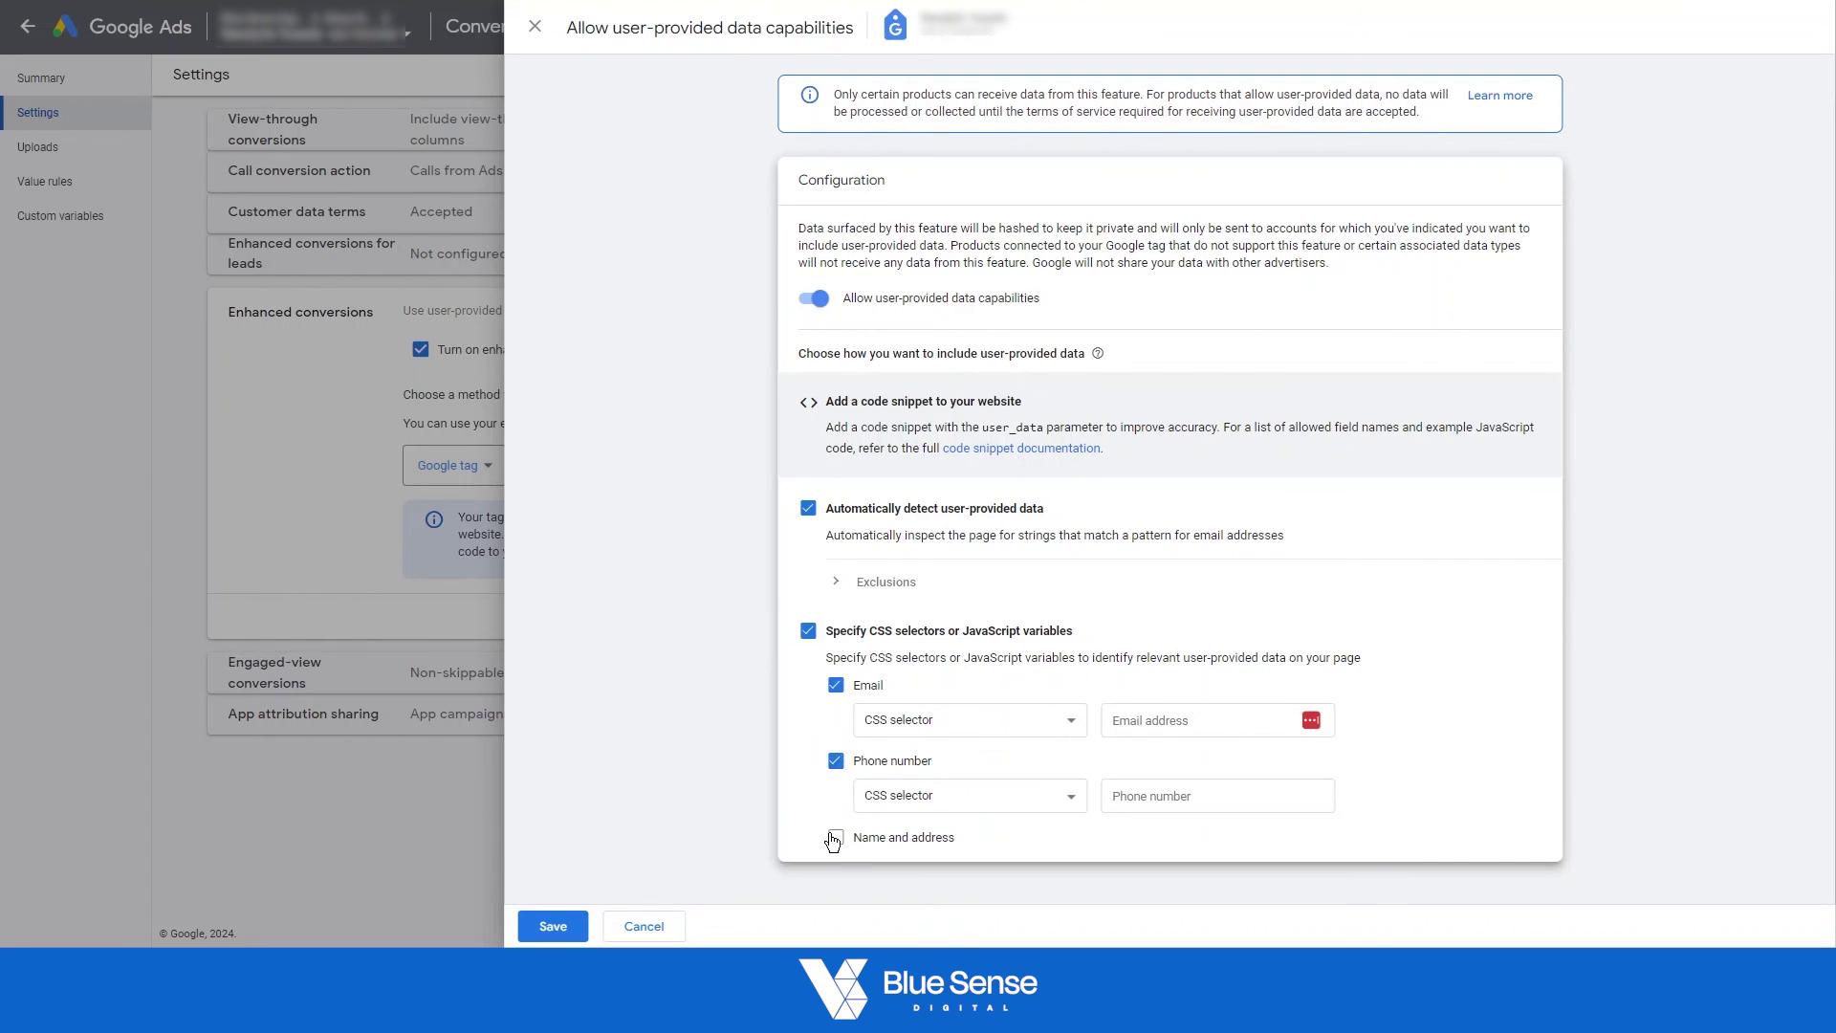
{"action": "left_click", "coordinate": [836, 837]}
{"action": "scroll", "coordinate": [930, 704], "scroll_direction": "down", "scroll_amount": 3}
{"action": "scroll", "coordinate": [929, 703], "scroll_direction": "up", "scroll_amount": 3}
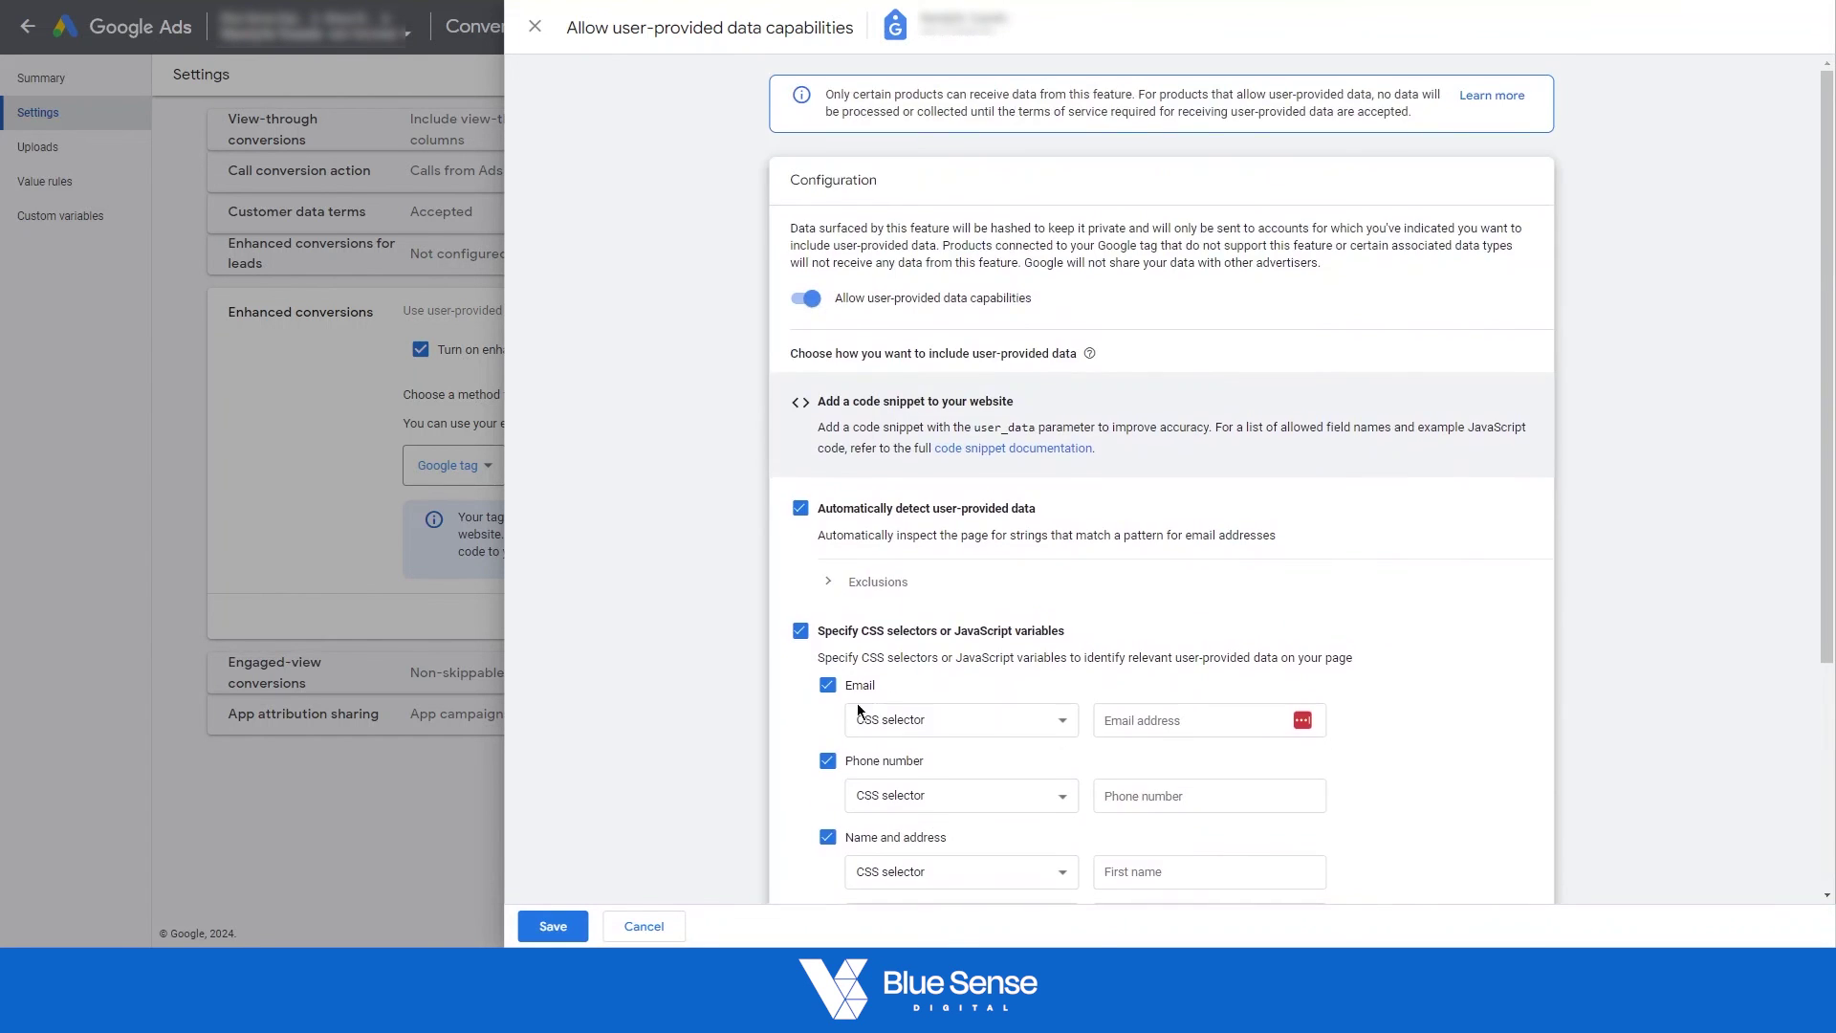
{"action": "left_click", "coordinate": [801, 630]}
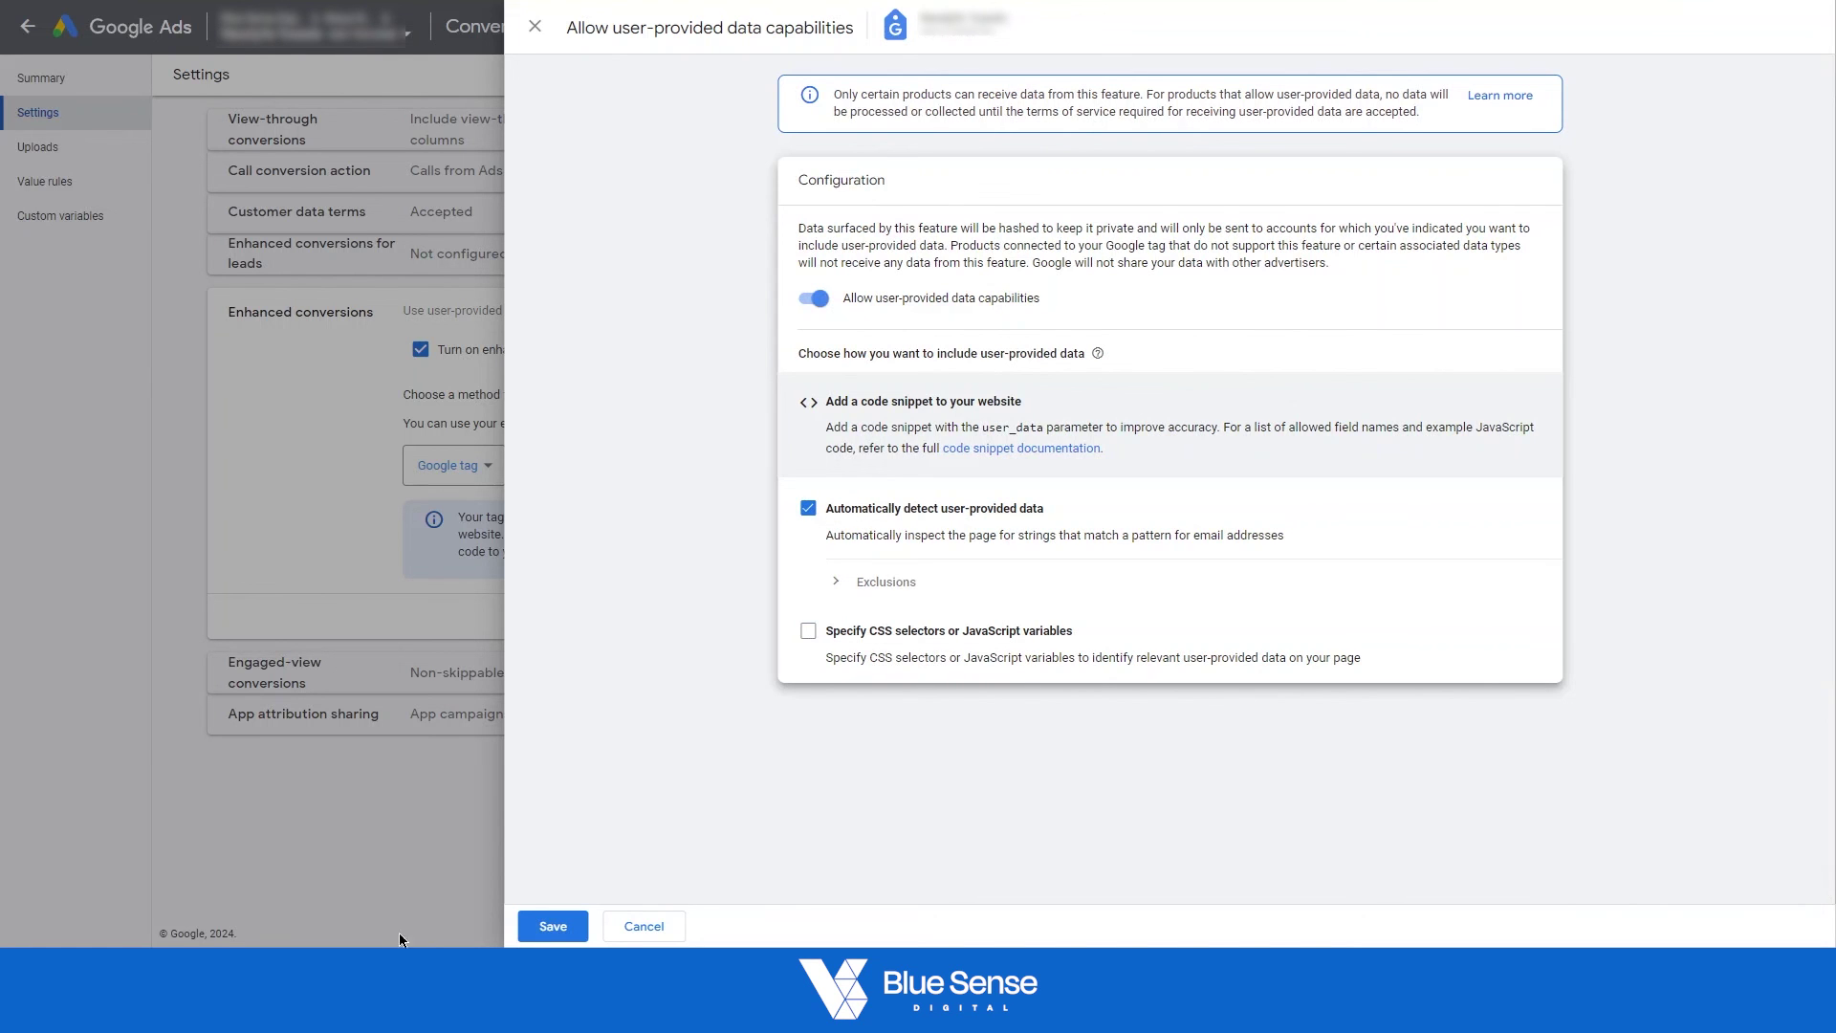
{"action": "left_click", "coordinate": [531, 927]}
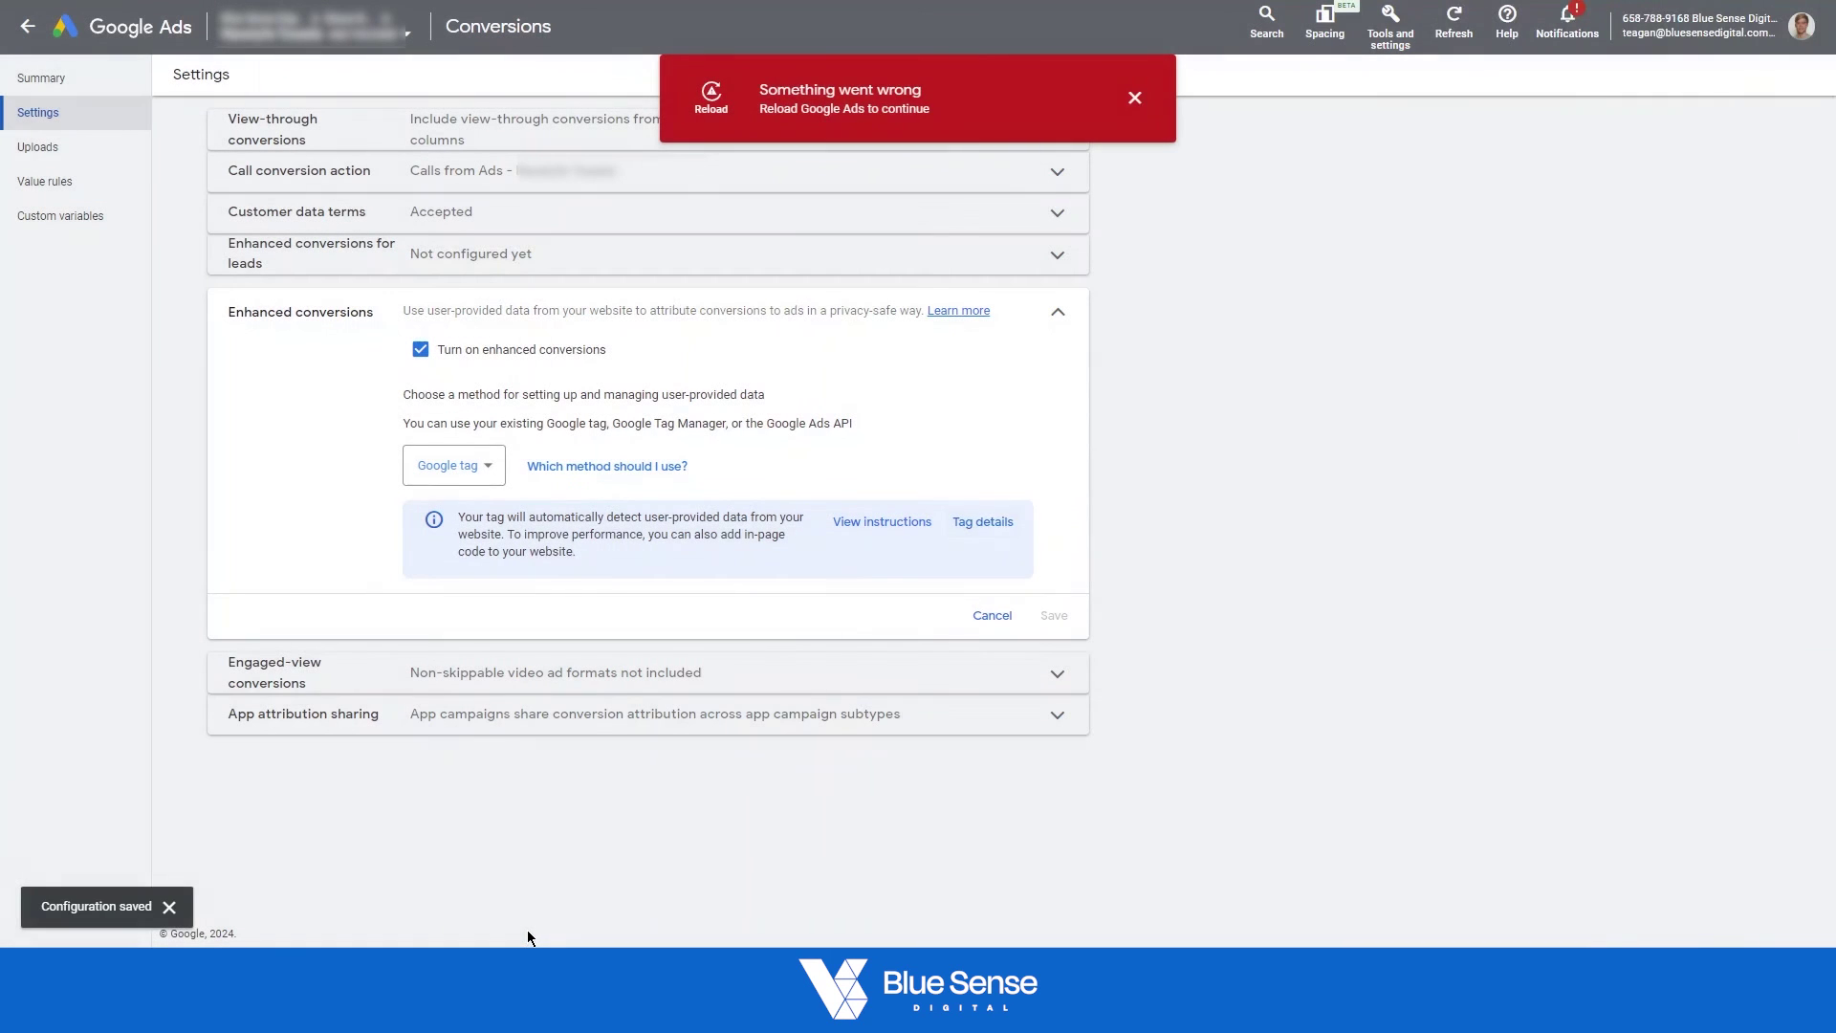
{"action": "left_click", "coordinate": [991, 620]}
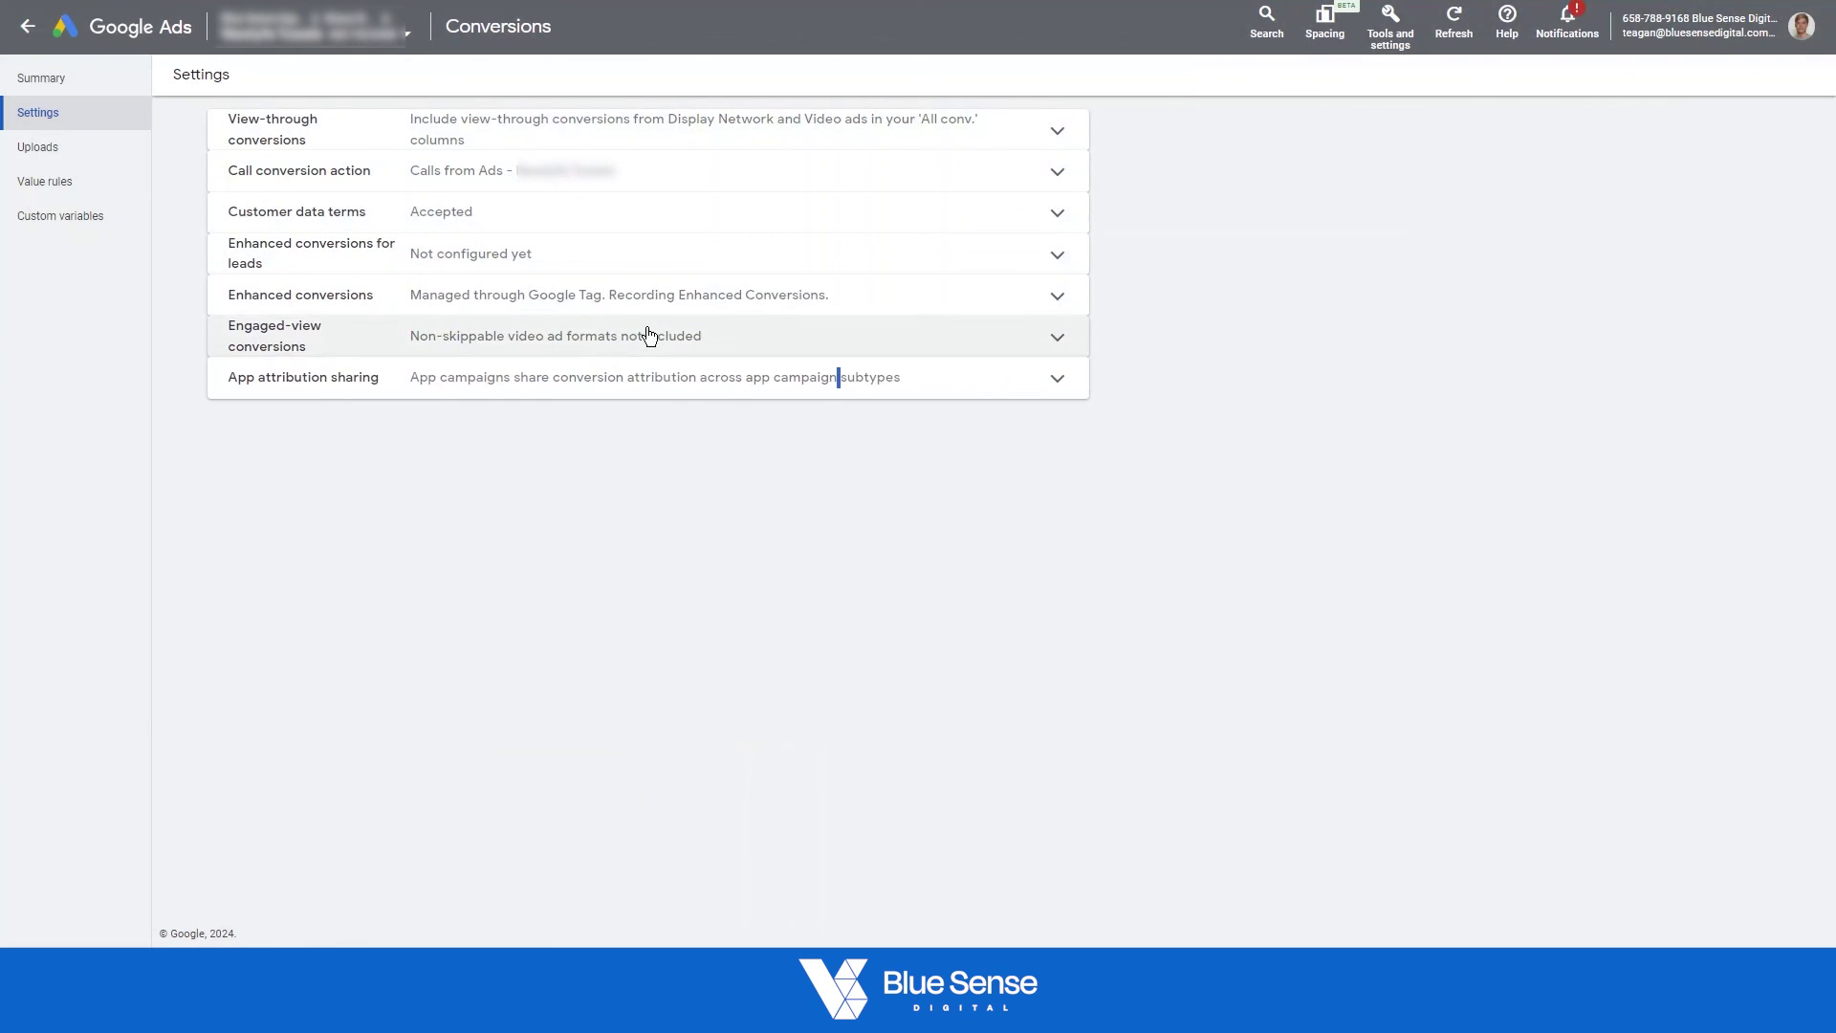